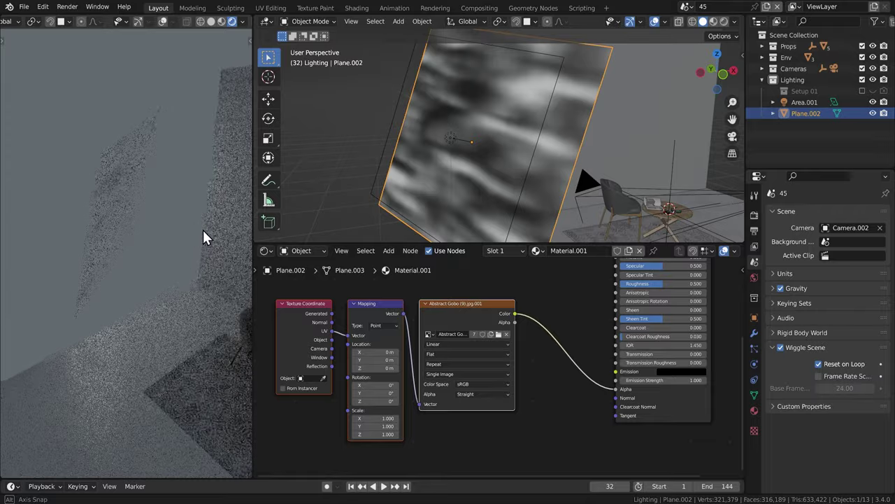
Step: Orbit the render preview and set the Mapping node type to Texture
mouse_move(204, 228)
middle_down()
mouse_move(245, 231)
mouse_move(41, 231)
mouse_move(224, 235)
mouse_move(98, 251)
mouse_move(178, 251)
mouse_move(167, 242)
mouse_move(196, 230)
middle_up()
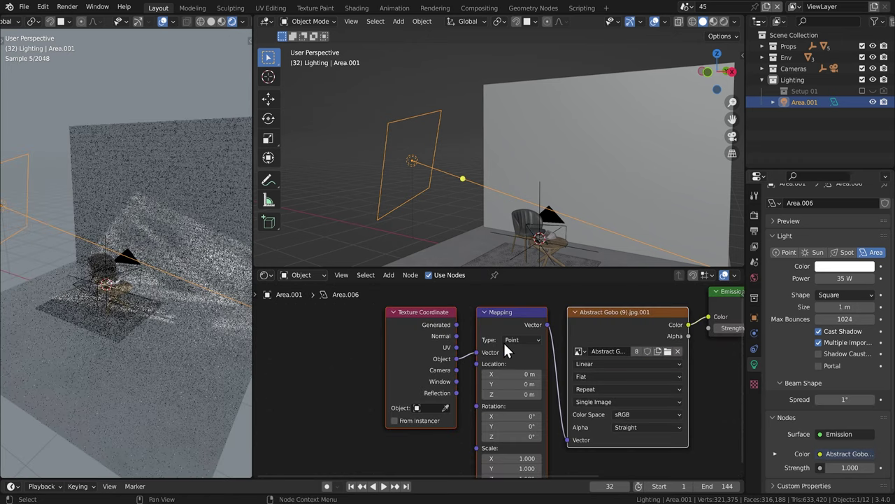
click(521, 339)
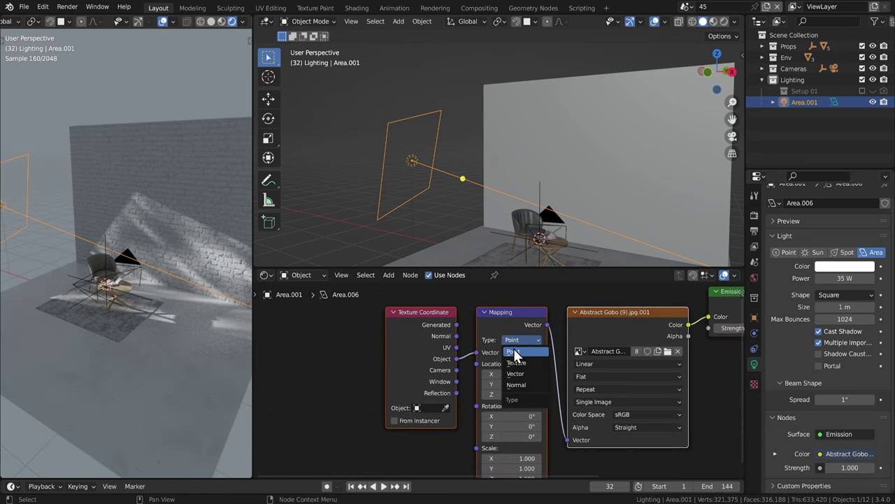
click(516, 363)
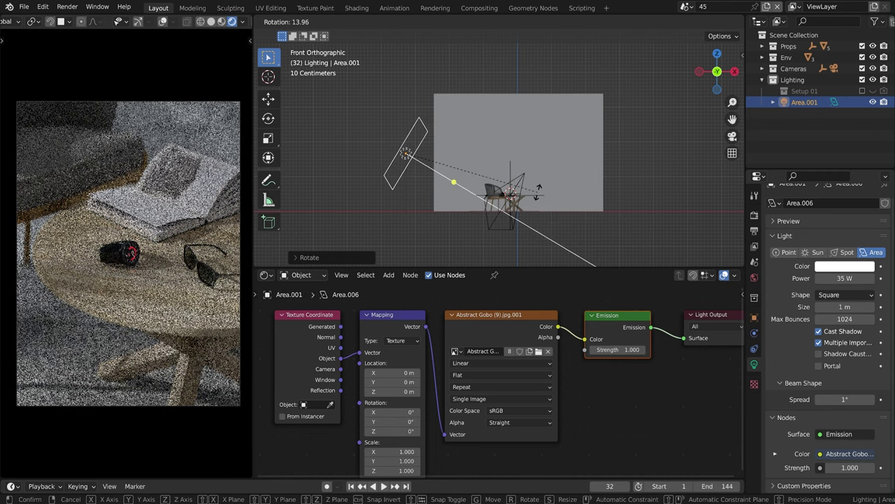
Step: Rotate the area light from the top orthographic view
click(530, 187)
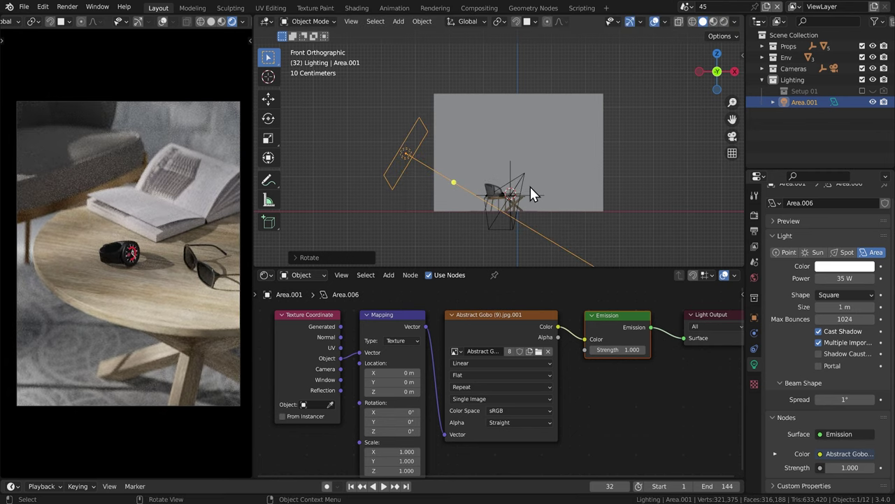
key(KP_7)
key(r)
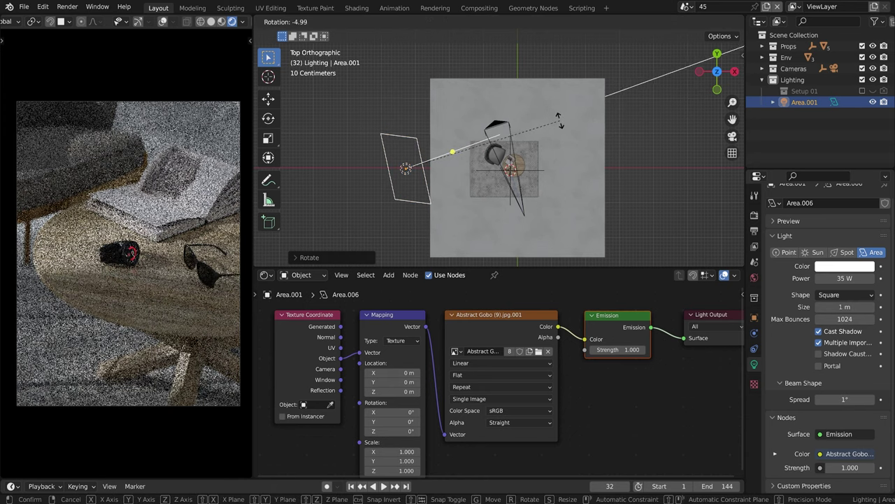
click(562, 118)
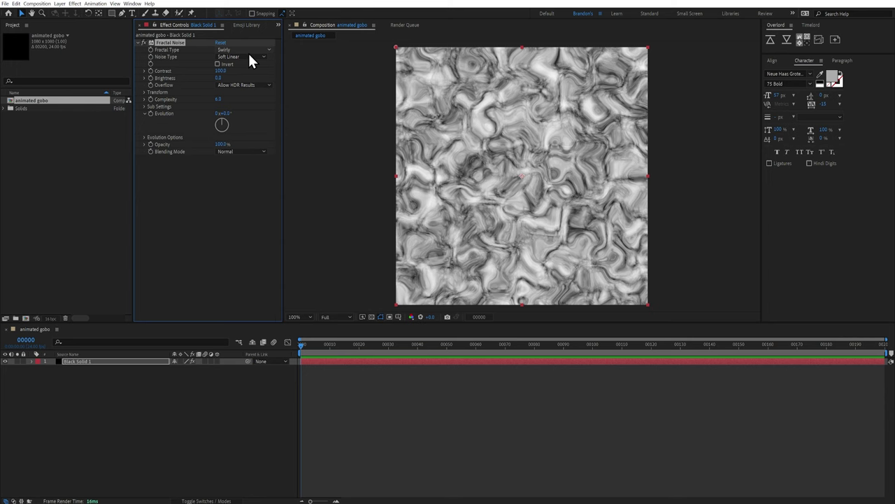
Step: Set Fractal Type to Dynamic Progressive and push contrast to stark black and white
click(242, 50)
click(242, 29)
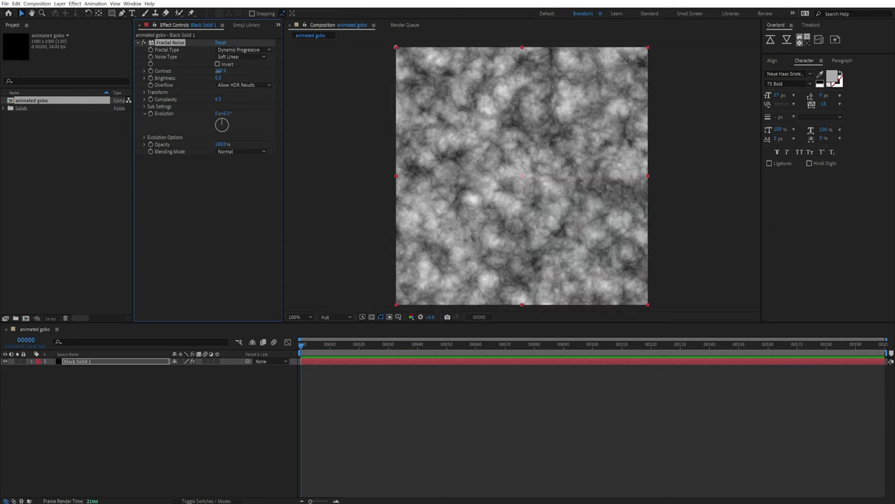
drag(221, 71, 244, 104)
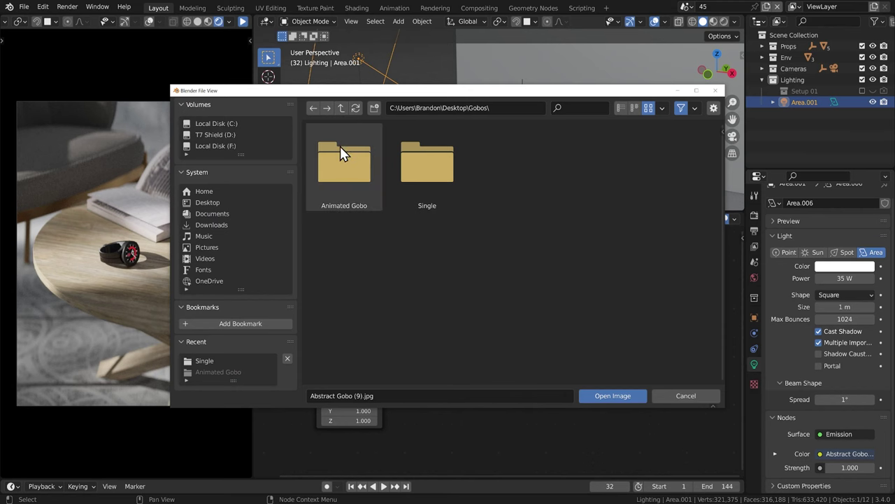
Step: Open the Animated Gobo folder and show the import options to enable Detect Sequences
double_click(340, 146)
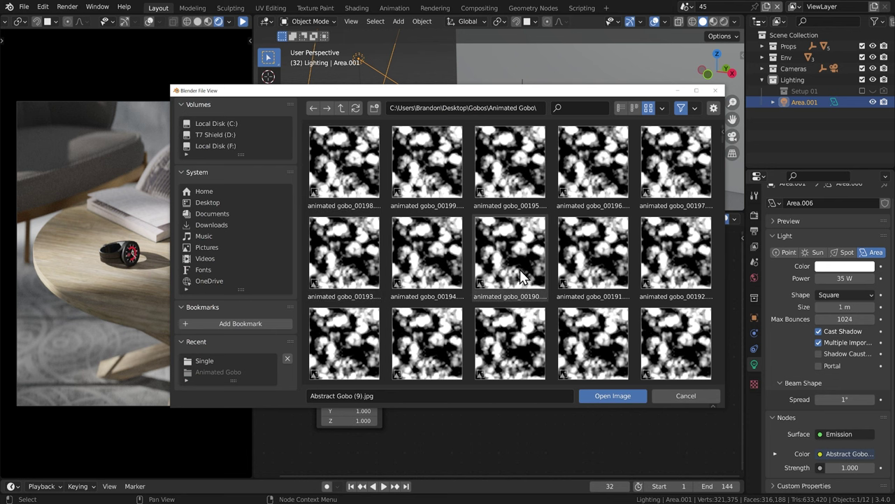
scroll(539, 272, down, 3)
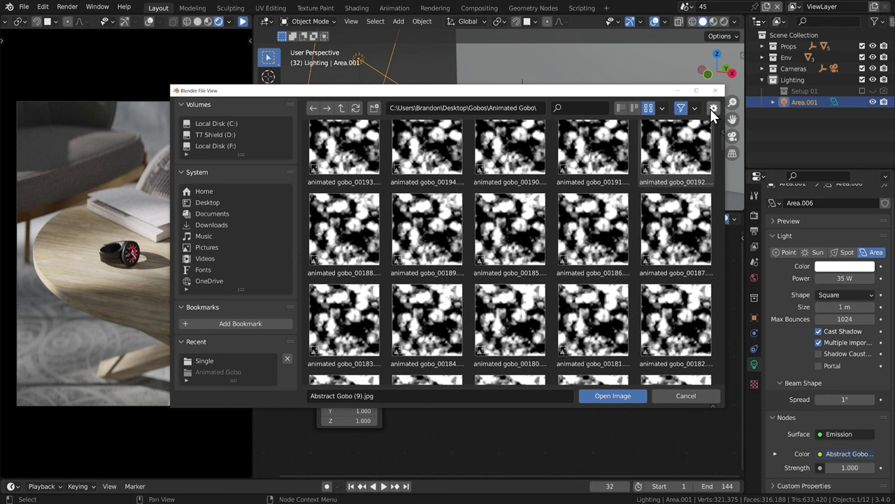
click(713, 109)
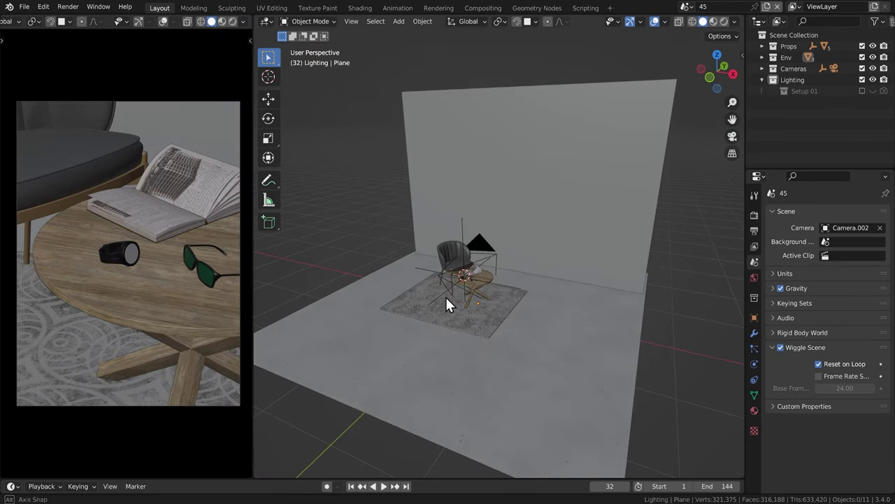
Step: Inspect the carpet, coffee table, chair, glasses and book by selecting each one
middle_drag(450, 304, 474, 296)
scroll(479, 280, up, 4)
middle_drag(483, 250, 514, 298)
click(520, 353)
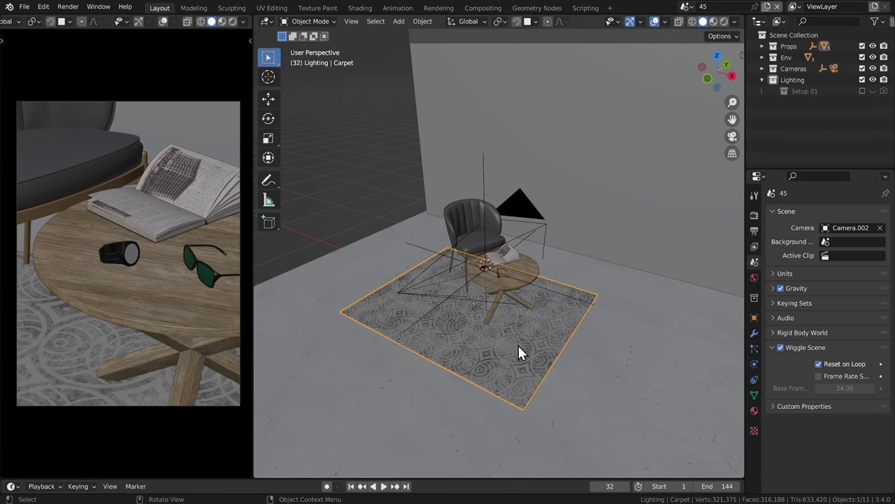
click(516, 275)
click(472, 230)
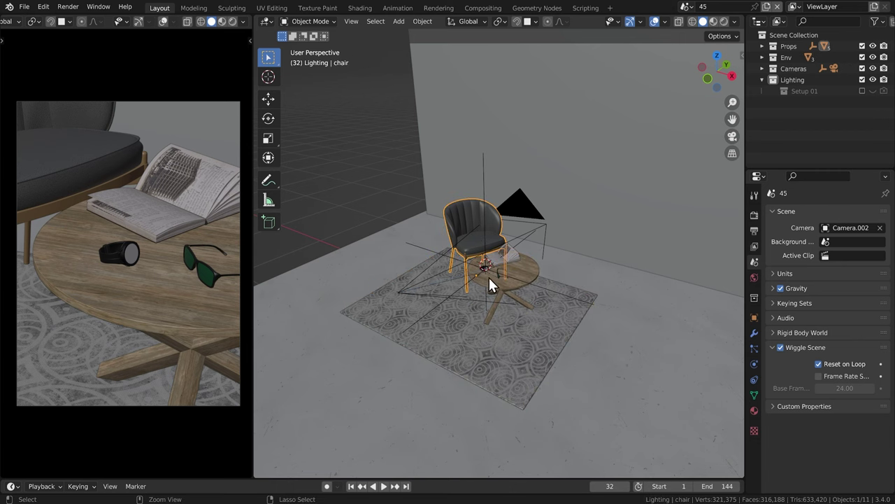
scroll(493, 278, up, 8)
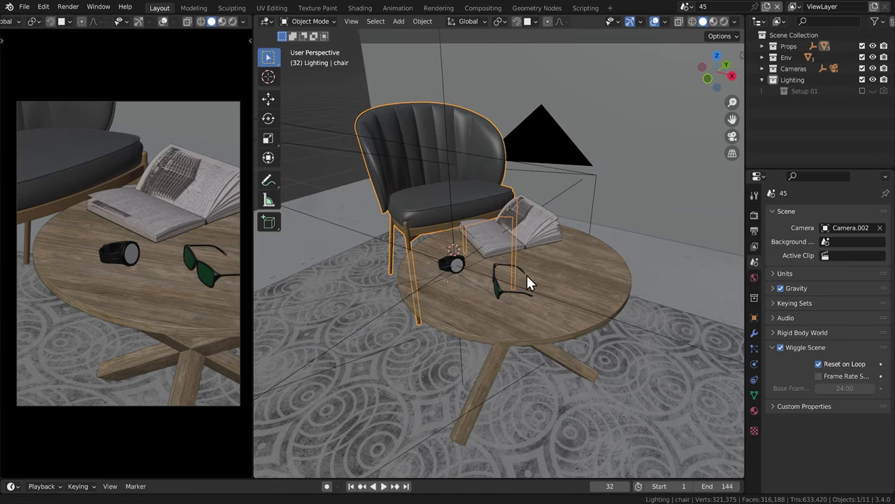
middle_drag(526, 275, 561, 290)
click(492, 290)
click(483, 245)
ctrl+middle_drag(443, 285, 451, 246)
Step: Inspect the watch, coffee table, brick wall and floor, then clear the selection
click(420, 289)
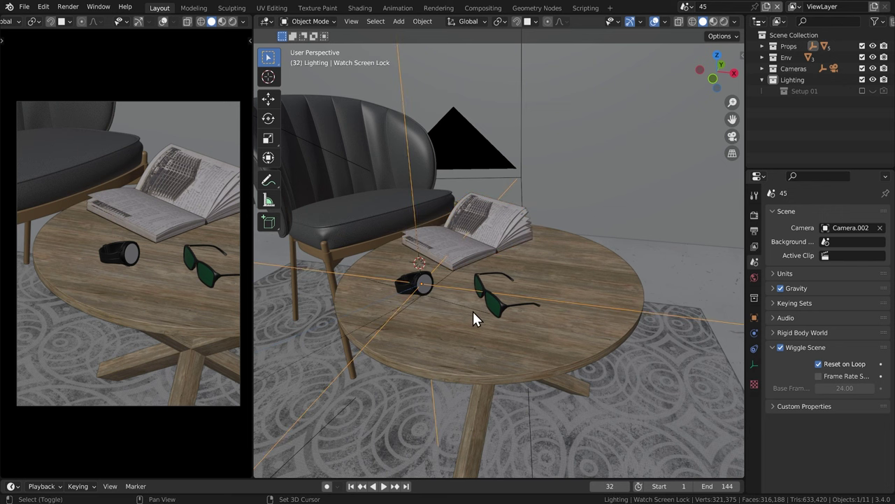
mouse_move(473, 311)
middle_down()
mouse_move(521, 308)
mouse_move(486, 312)
middle_up()
click(486, 312)
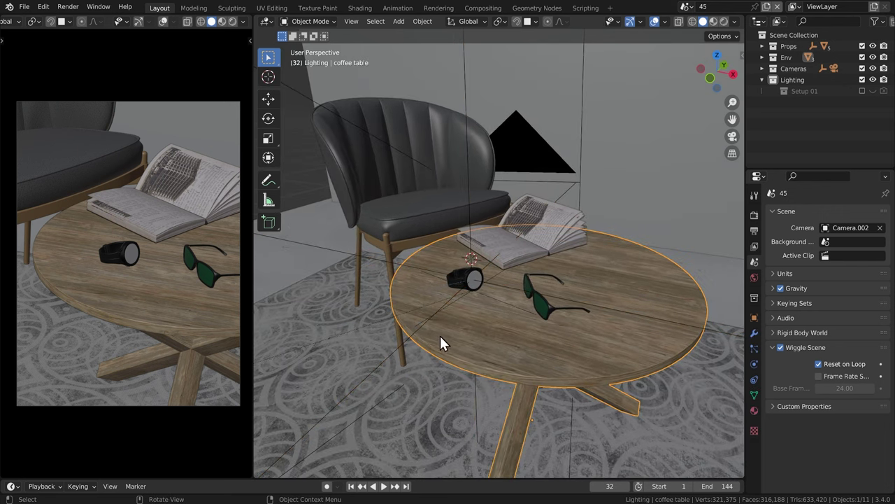
scroll(428, 334, down, 7)
scroll(517, 294, down, 1)
ctrl+middle_drag(515, 256, 525, 282)
click(559, 227)
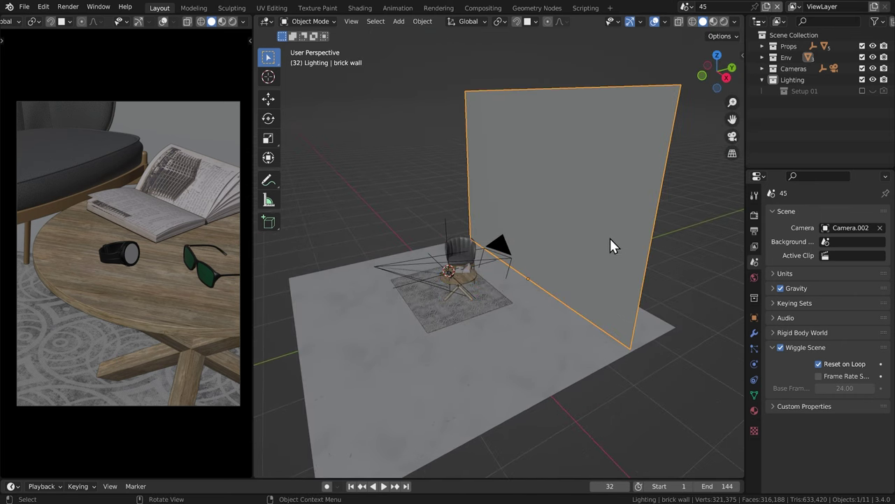
click(526, 364)
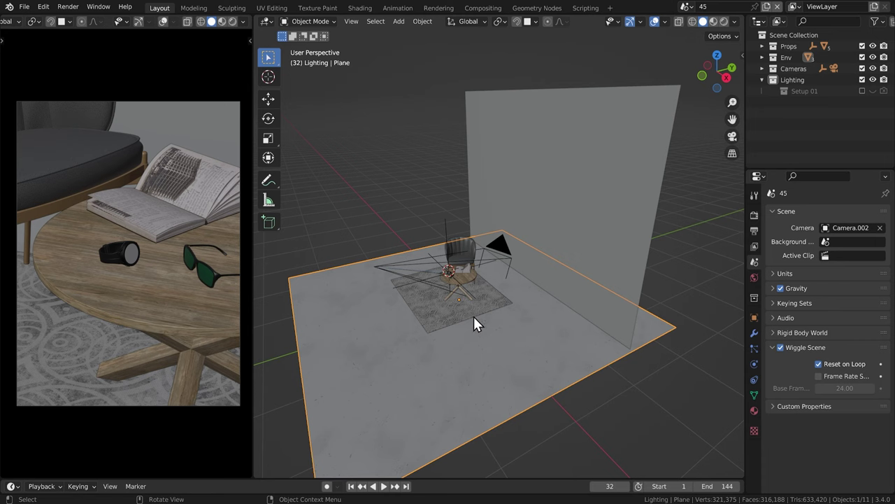
middle_drag(467, 303, 594, 302)
click(623, 274)
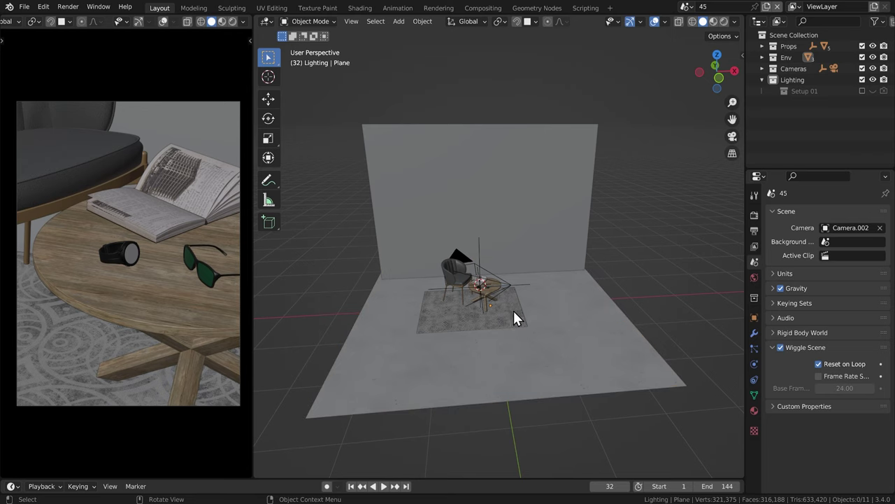
Step: Add an area light and rotate it -90° about the Y axis
key(shift+a)
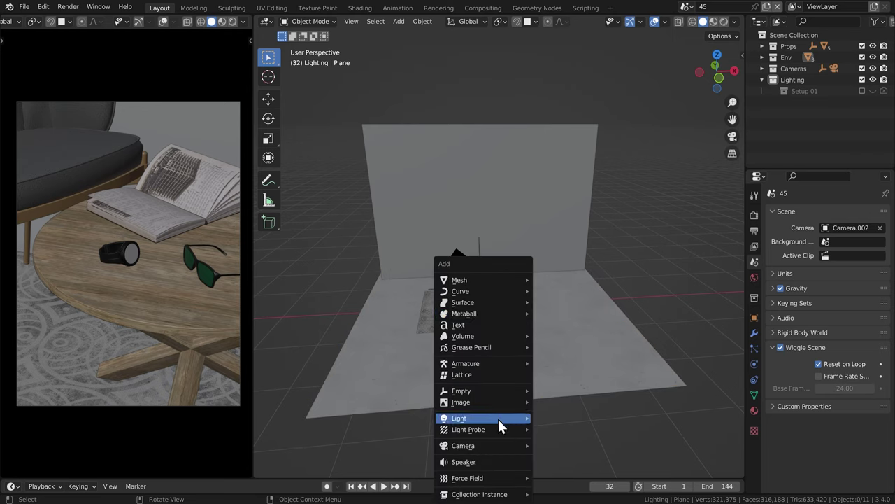
mouse_move(498, 415)
click(566, 455)
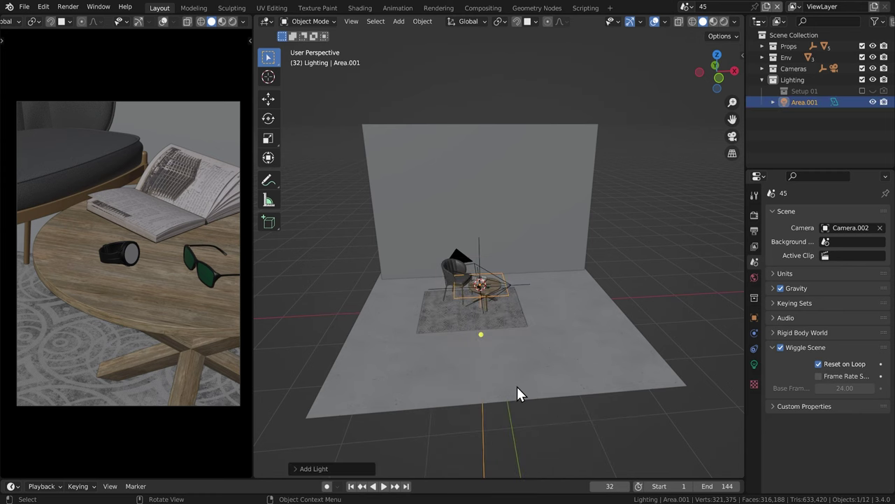
middle_drag(485, 338, 458, 323)
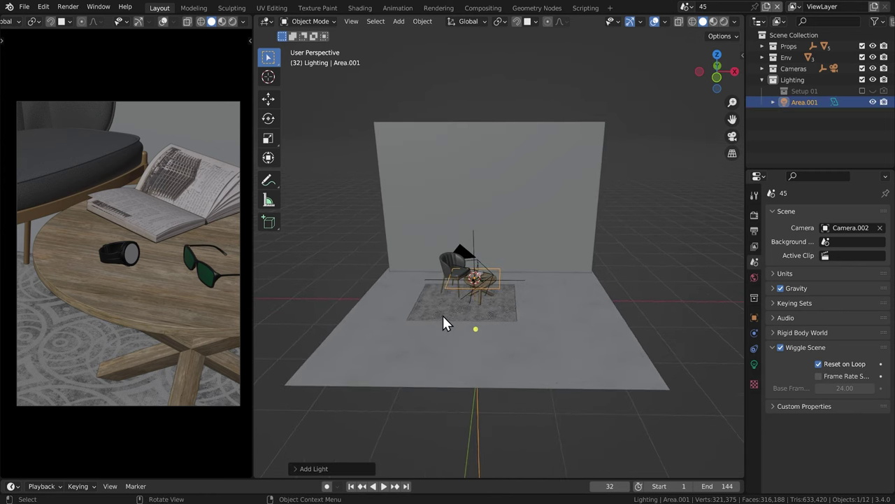
text(ry90)
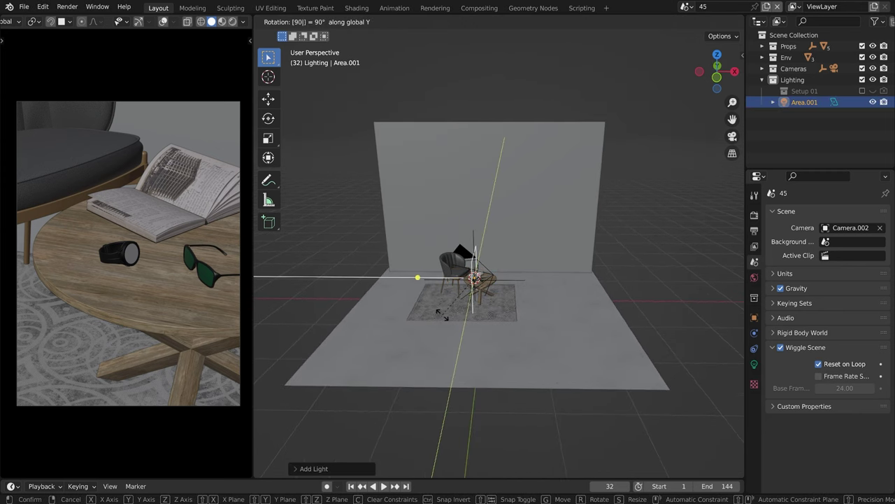
key(minus)
key(Return)
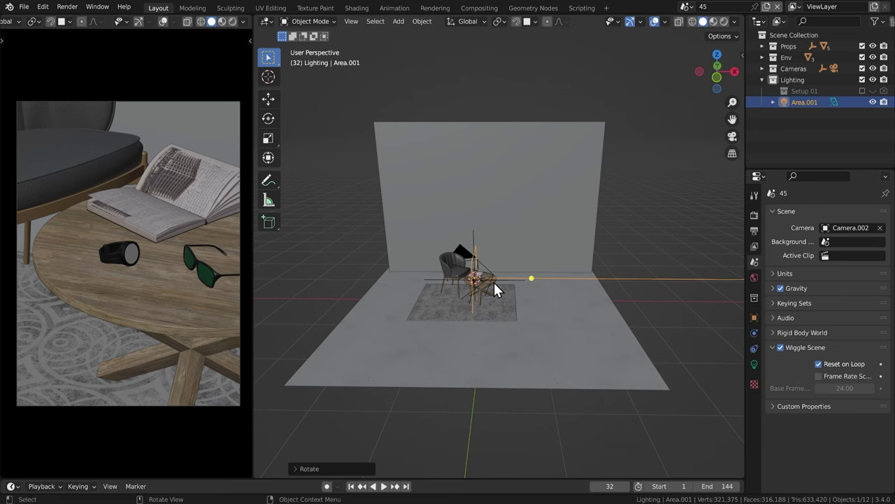
Step: Move the area light along X to the left of the set and raise it vertically
middle_drag(494, 282, 505, 266)
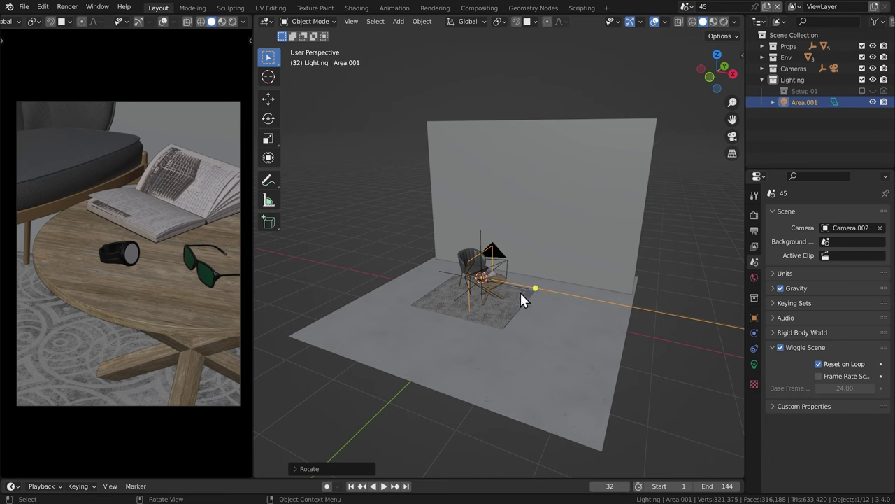
shift+middle_drag(525, 299, 452, 256)
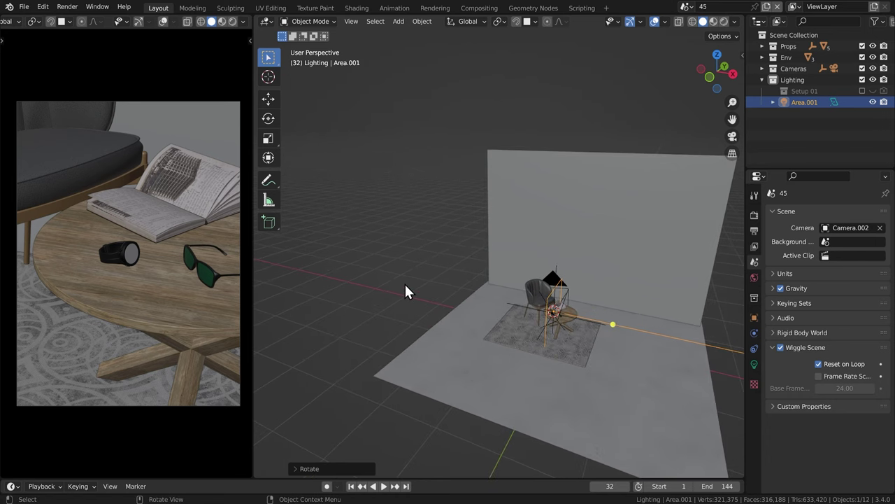
key(g)
key(x)
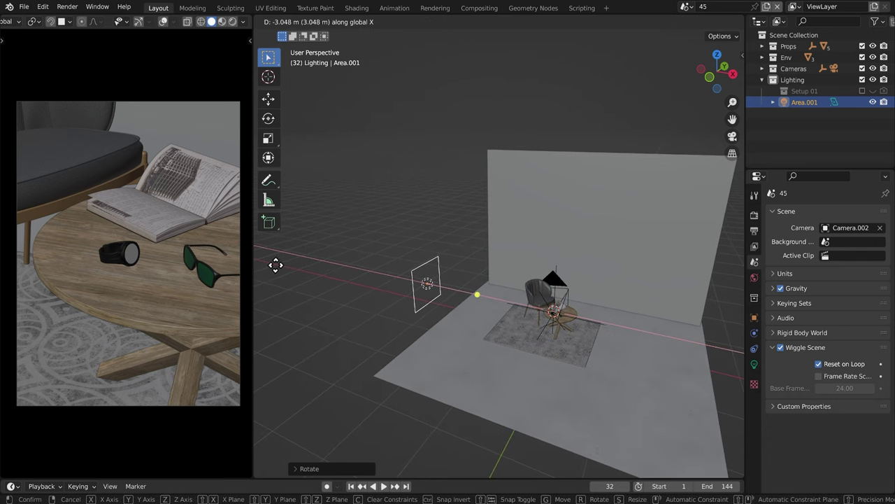
click(275, 265)
middle_drag(606, 344, 497, 330)
key(g)
key(z)
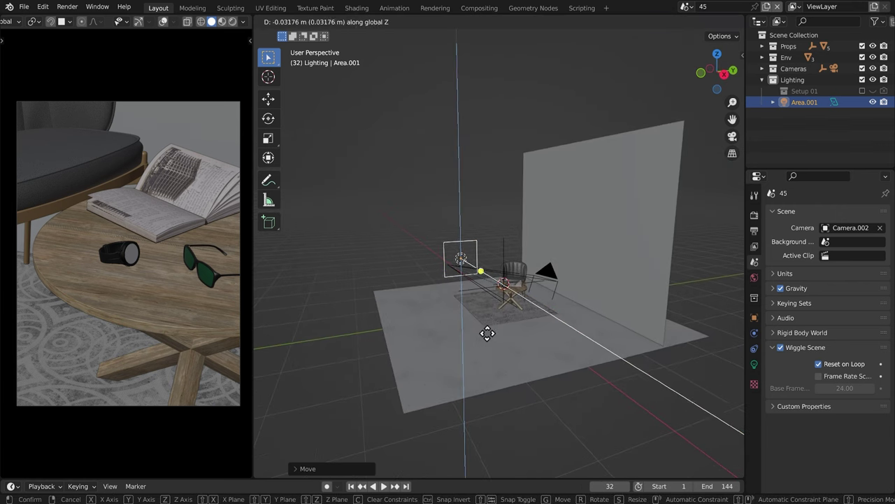
click(492, 294)
Step: Scale the area light up to a larger size
key(s)
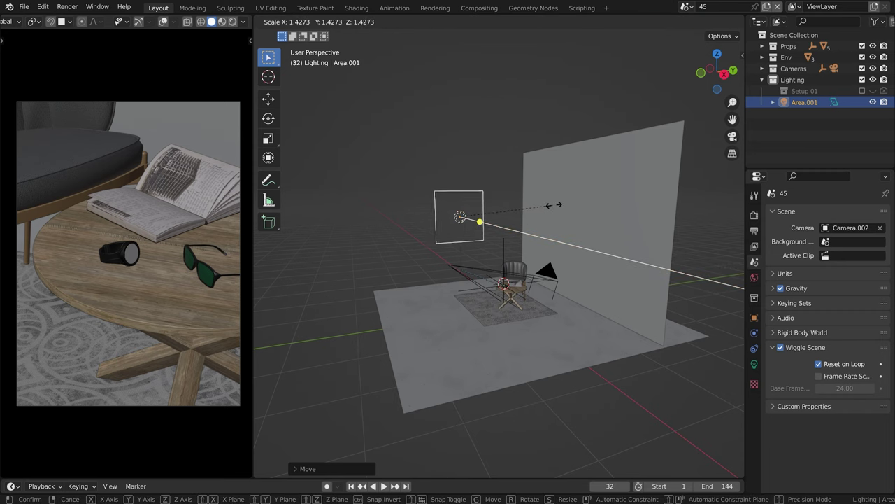
click(589, 202)
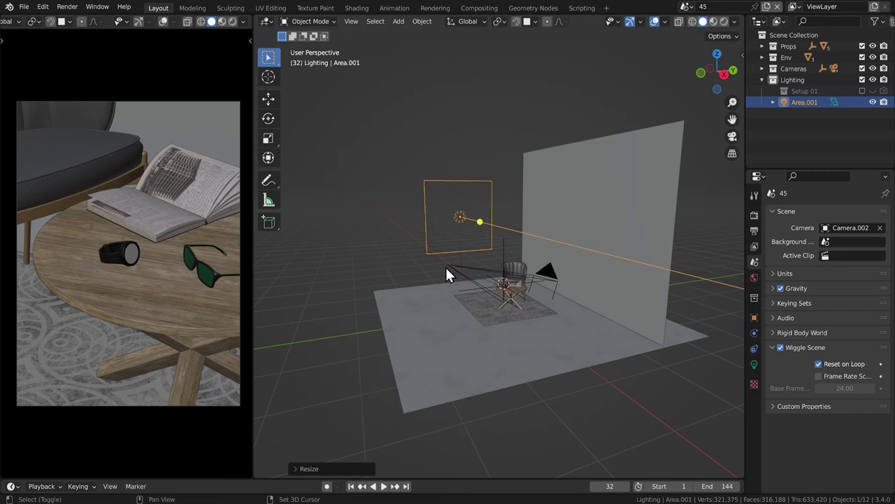
middle_drag(448, 273, 616, 387)
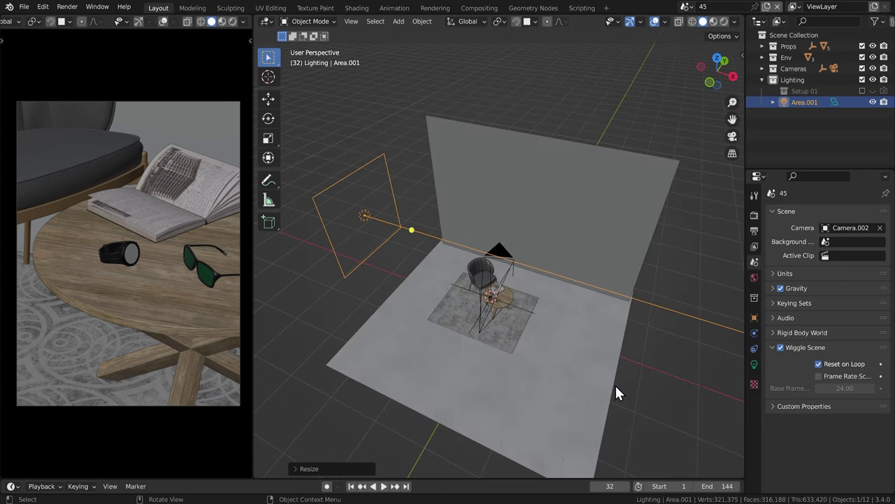
Step: Rotate the light in Top view, then tilt it down toward the set in Front view
key(KP_7)
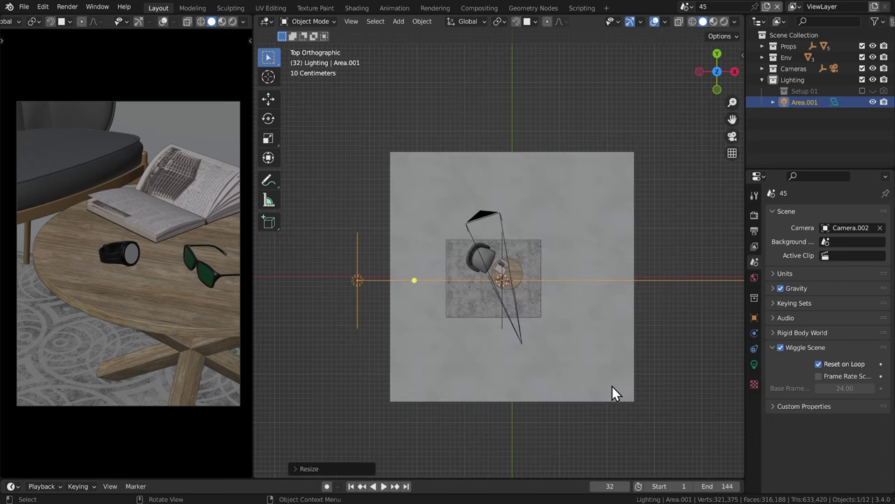
key(r)
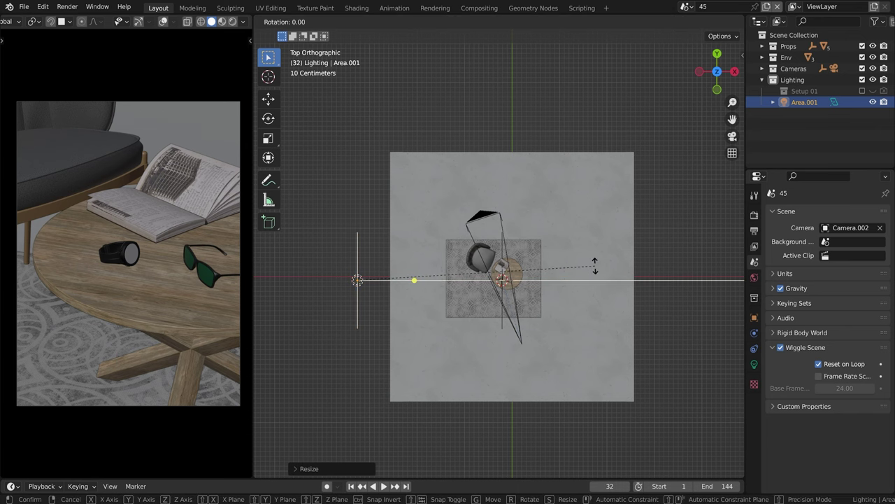
click(544, 140)
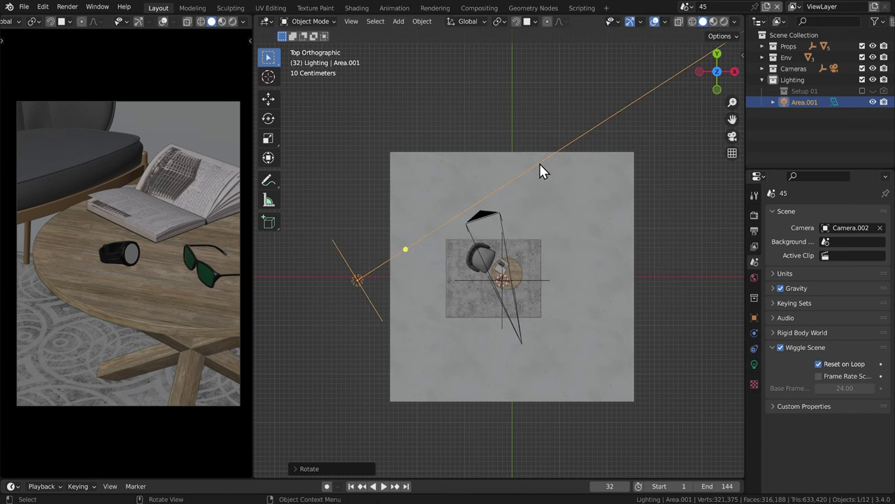
key(KP_1)
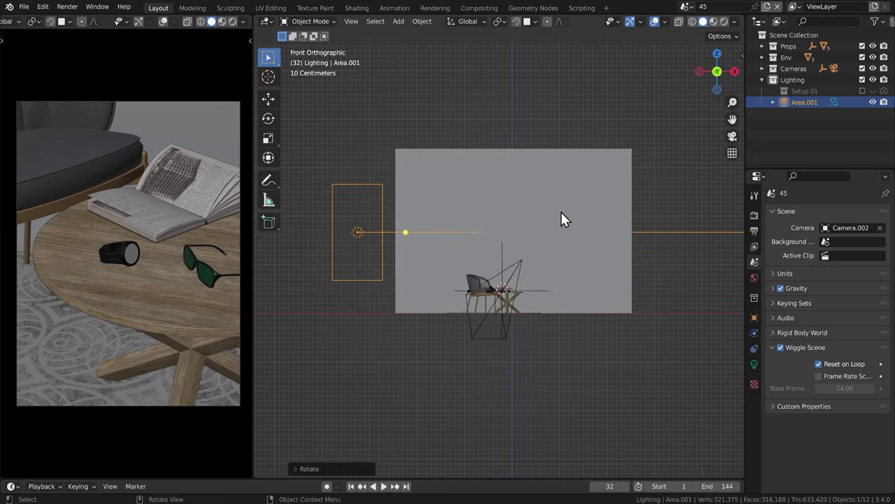
key(r)
click(563, 259)
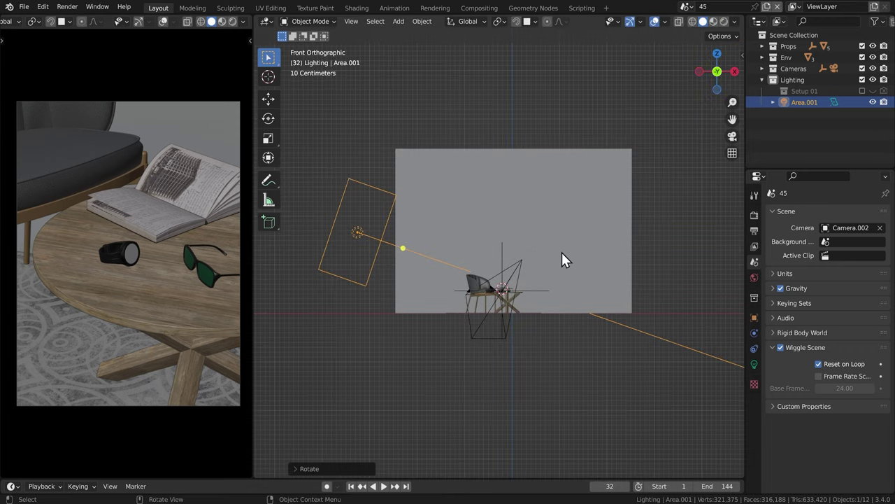
middle_drag(509, 279, 575, 316)
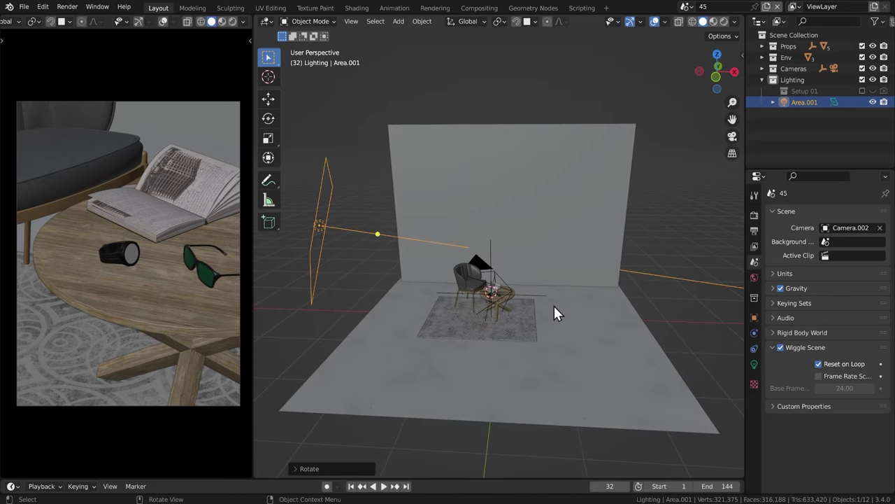
Step: Add a new plane to the scene
key(shift+a)
click(609, 157)
middle_drag(436, 336, 399, 277)
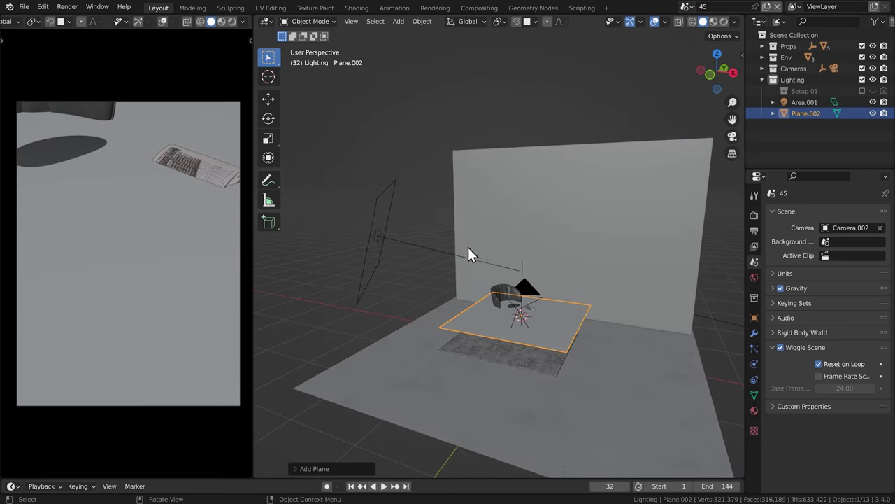
middle_drag(464, 241, 419, 212)
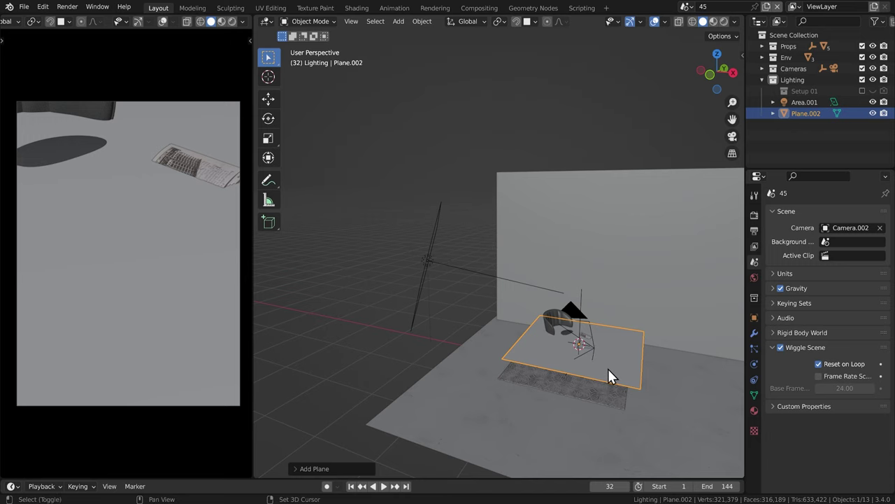
middle_drag(608, 369, 464, 318)
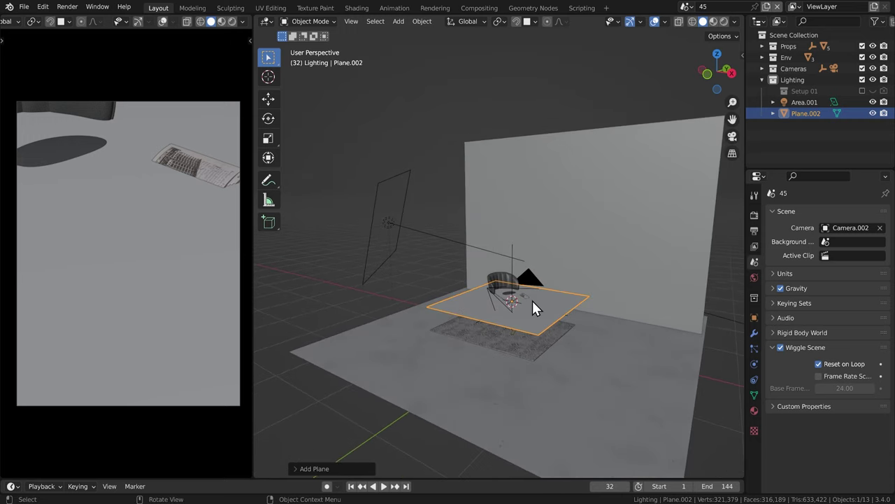
Step: Copy Area.001's location and rotation onto the plane
click(532, 323)
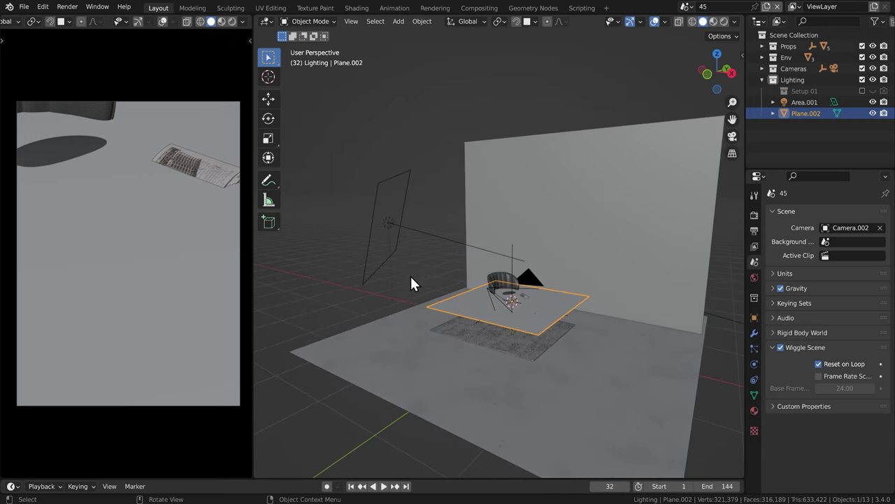
shift+click(387, 223)
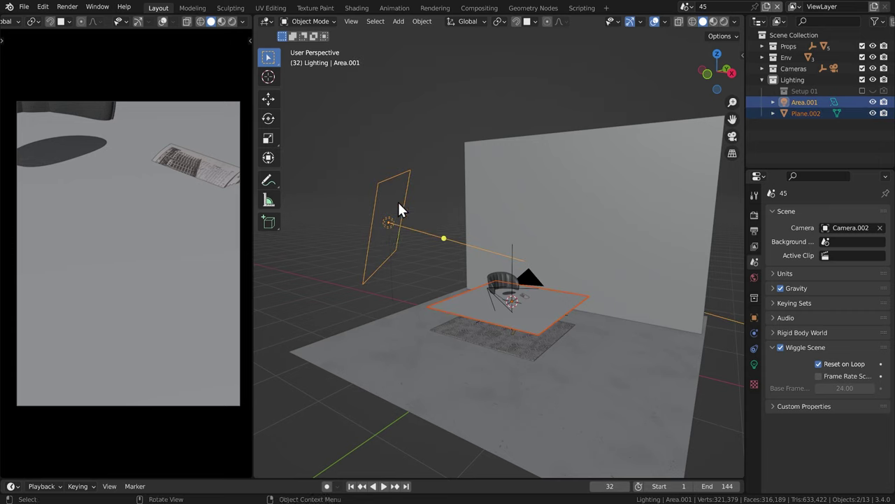
key(ctrl+c)
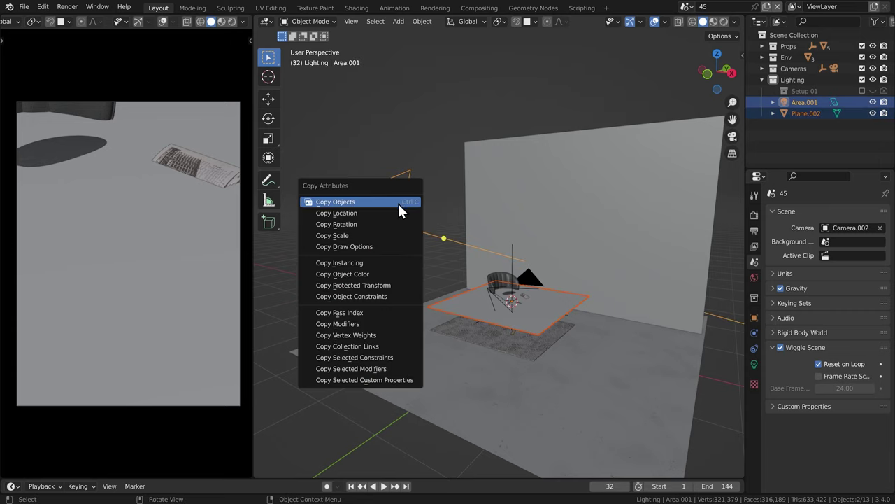
click(397, 212)
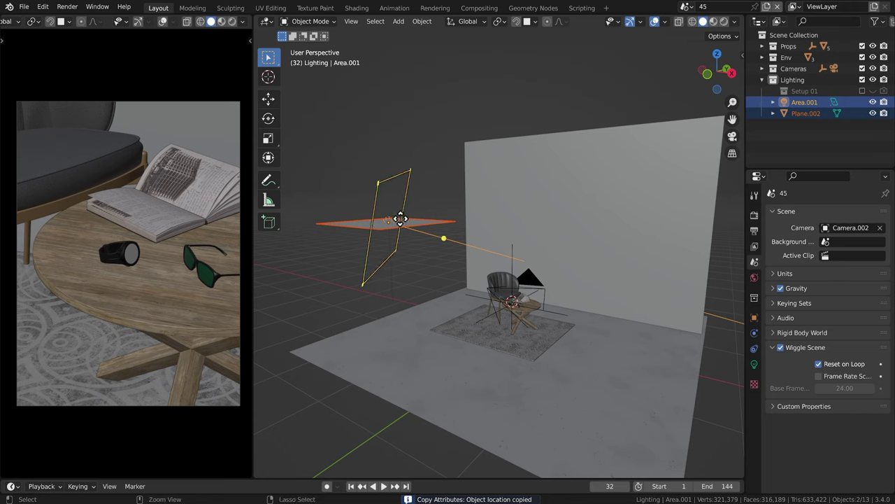
key(ctrl+c)
click(406, 230)
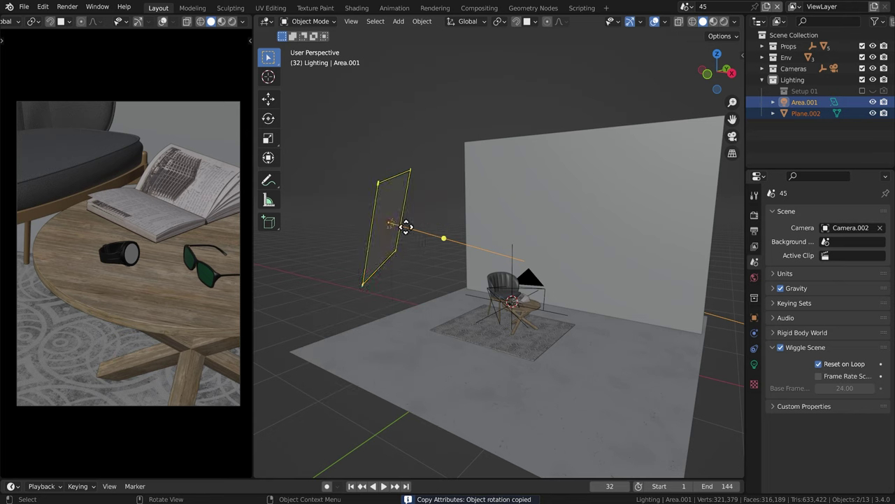
Step: Move only the plane 0.308 m along its local Z in front of the light
click(413, 264)
click(808, 112)
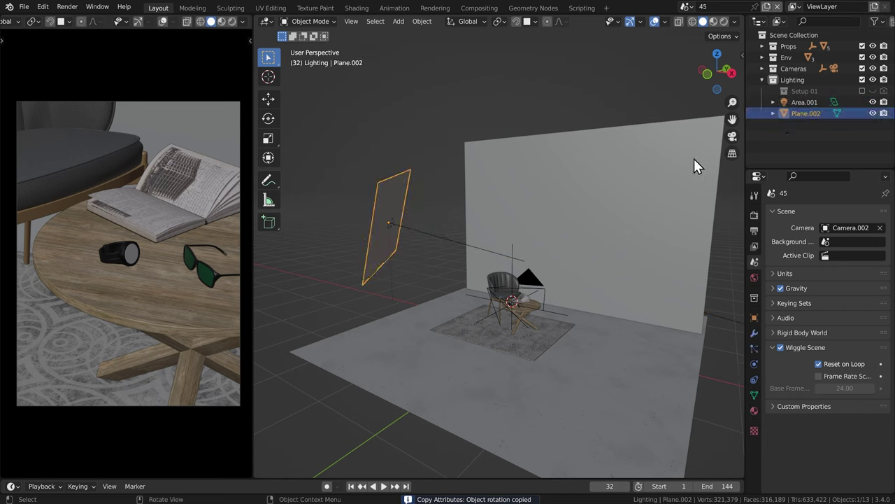
key(g)
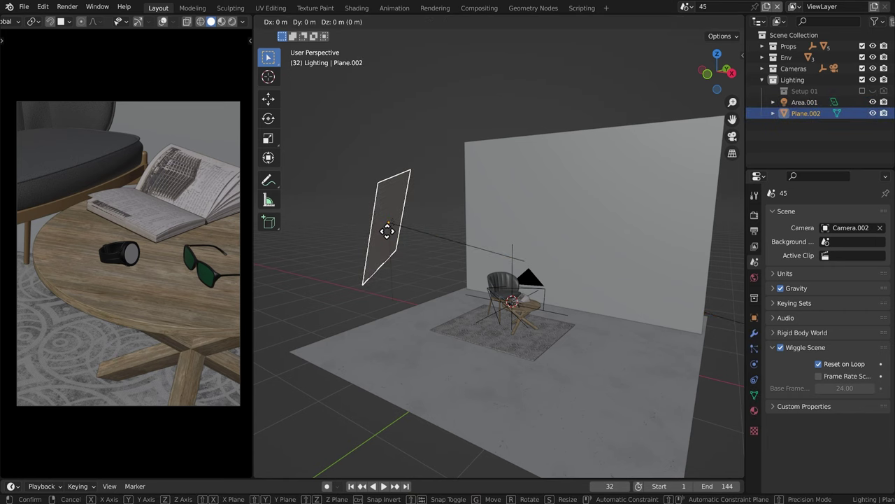
key(z)
key(z)
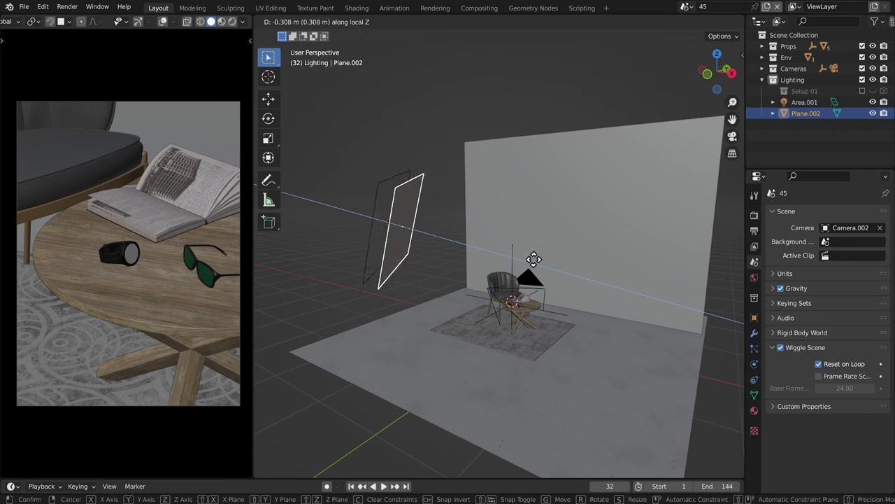
click(553, 286)
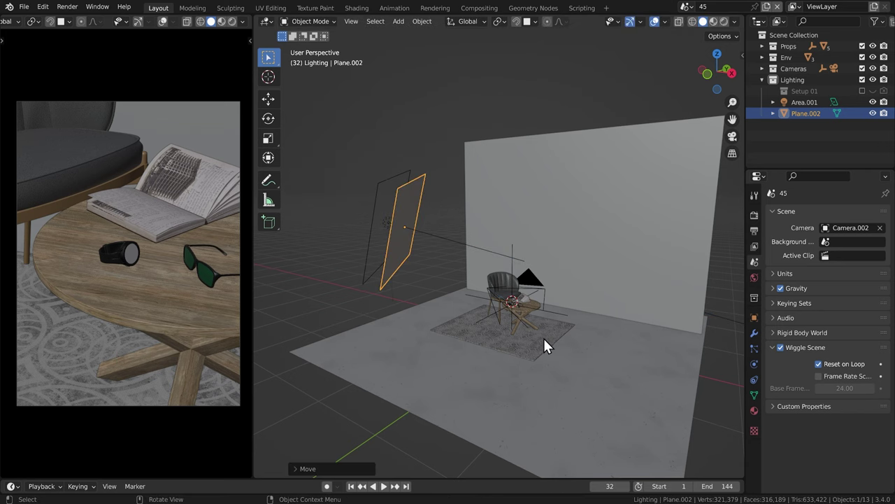
Step: Scale the plane up larger than the area light
middle_drag(544, 338, 490, 243)
key(s)
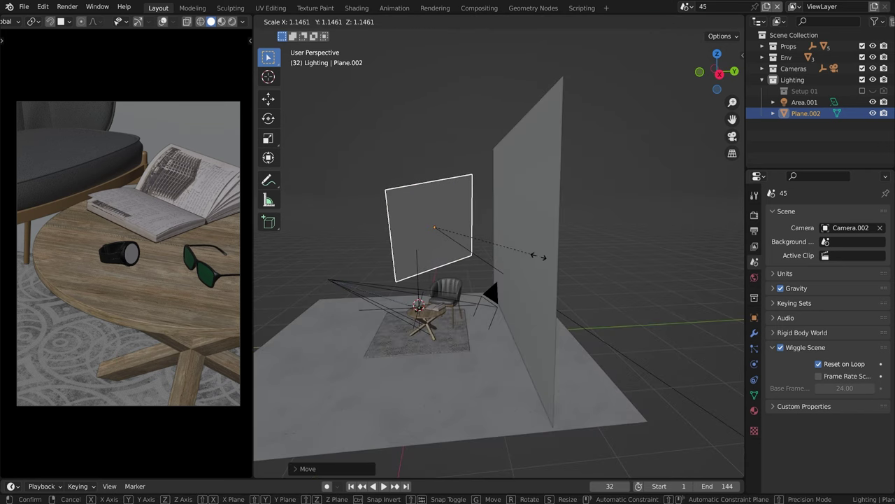
click(505, 246)
Step: Orbit around the plane and split the 3D view into two stacked areas
middle_drag(398, 310, 563, 315)
middle_drag(406, 219, 510, 304)
scroll(535, 243, up, 3)
middle_drag(533, 236, 465, 257)
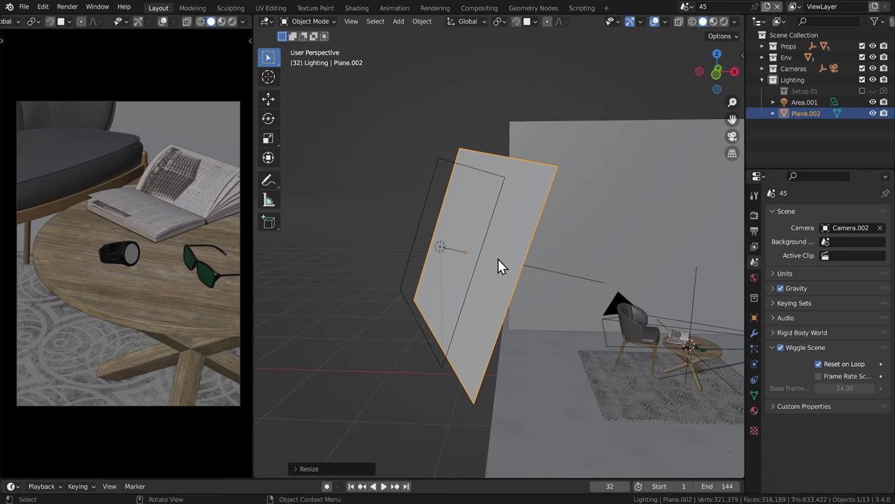
middle_drag(535, 241, 518, 230)
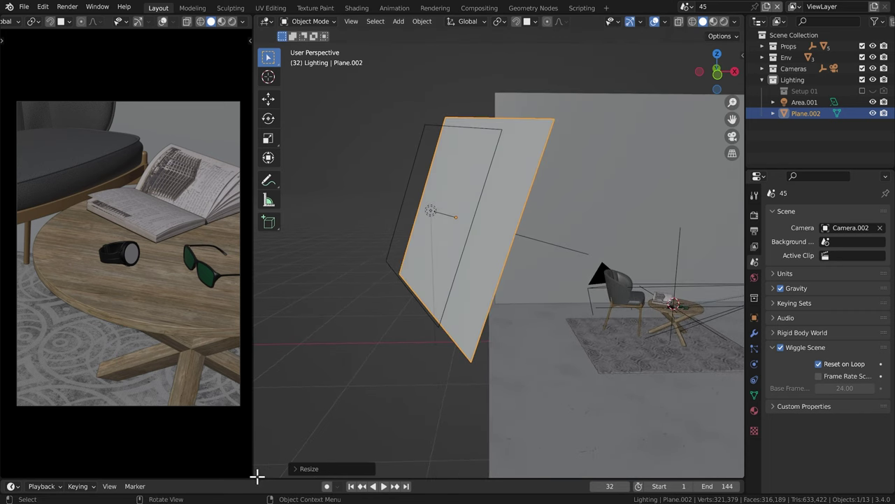
drag(256, 475, 268, 240)
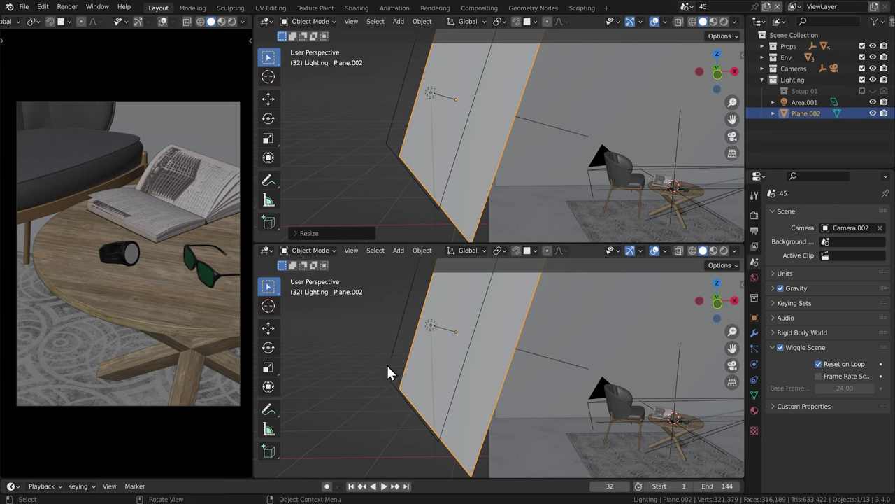
Step: Switch the lower area to the Shader Editor and hide its sidebar
click(266, 250)
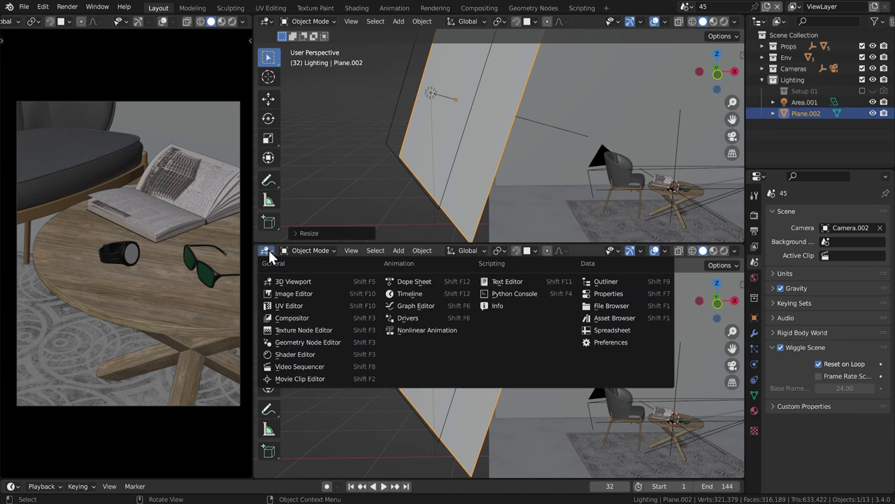
key(shift+F3)
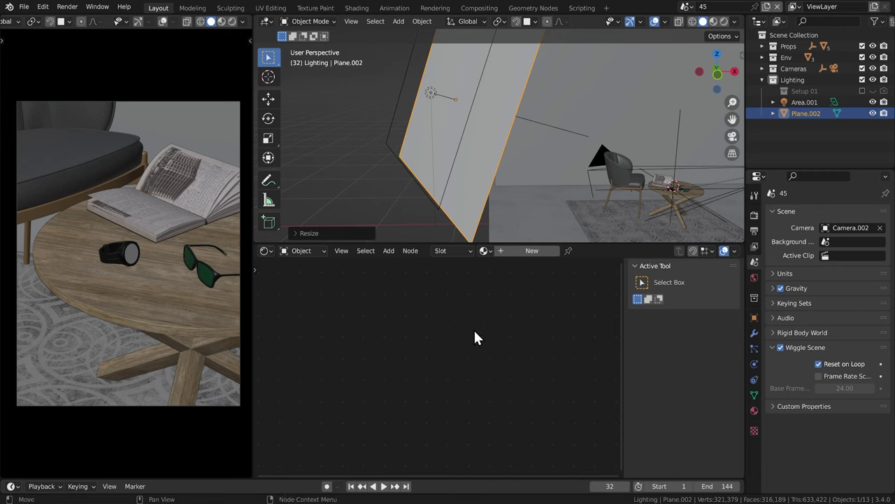
key(n)
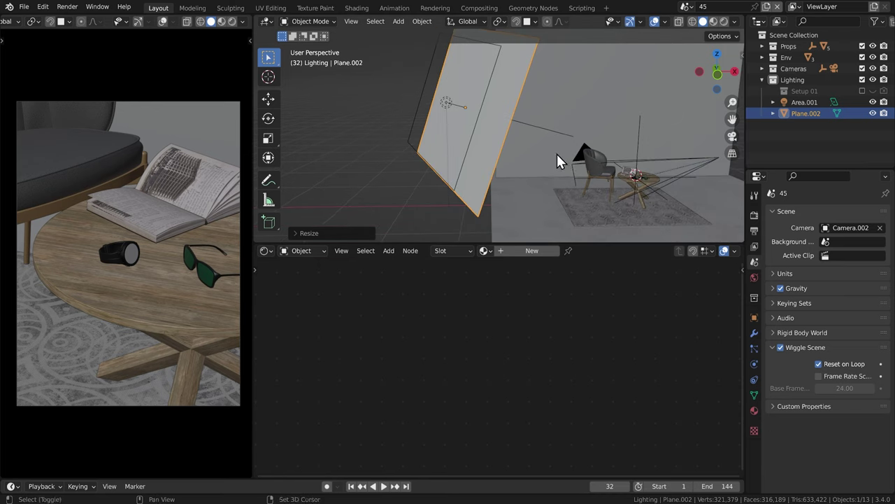
shift+middle_drag(557, 154, 545, 171)
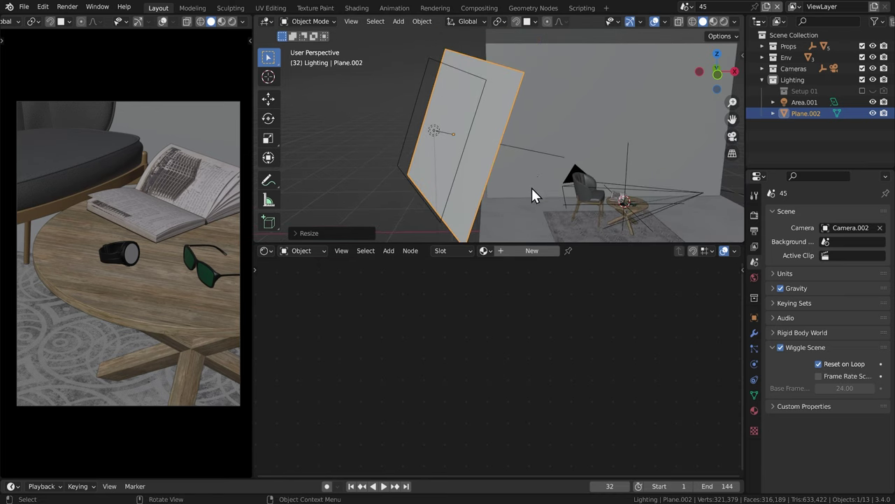
Step: Create Material.001 for the plane and centre its nodes in view
click(530, 251)
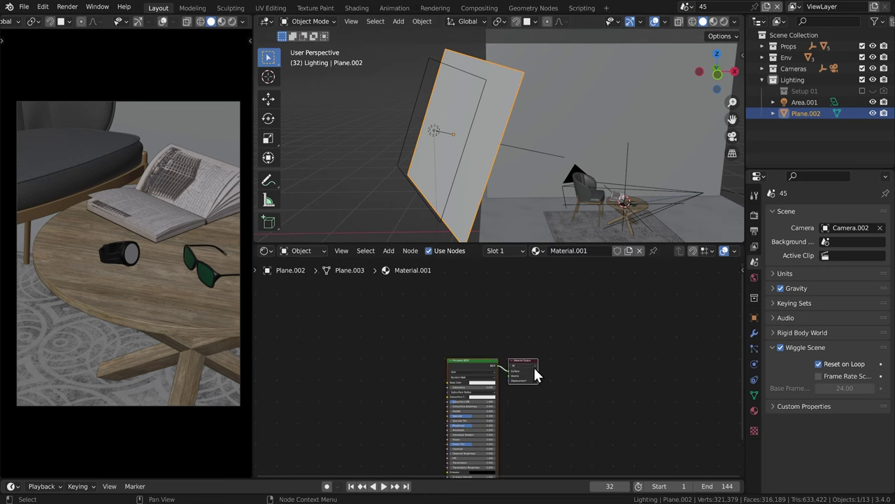
middle_drag(467, 429, 580, 377)
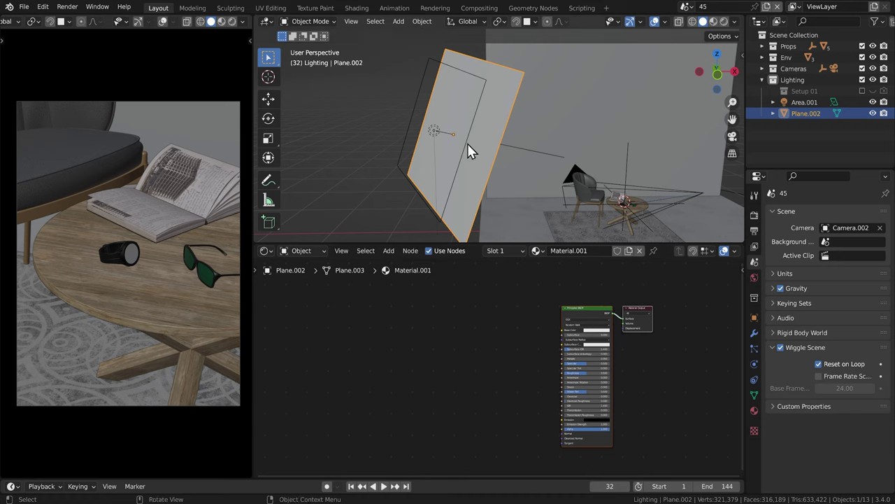
scroll(554, 337, up, 2)
middle_drag(580, 343, 509, 336)
scroll(507, 333, down, 2)
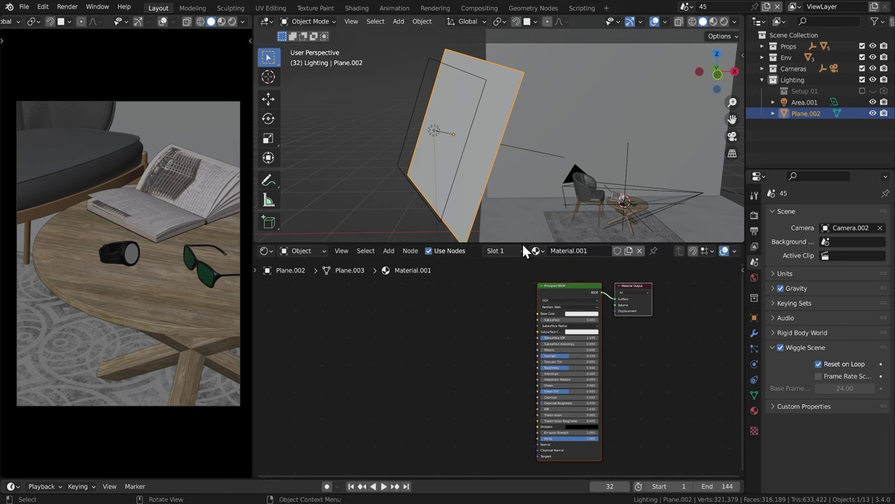
Step: Add Texture Coordinate, Mapping and Image Texture nodes to the Principled BSDF with Ctrl+T
click(579, 290)
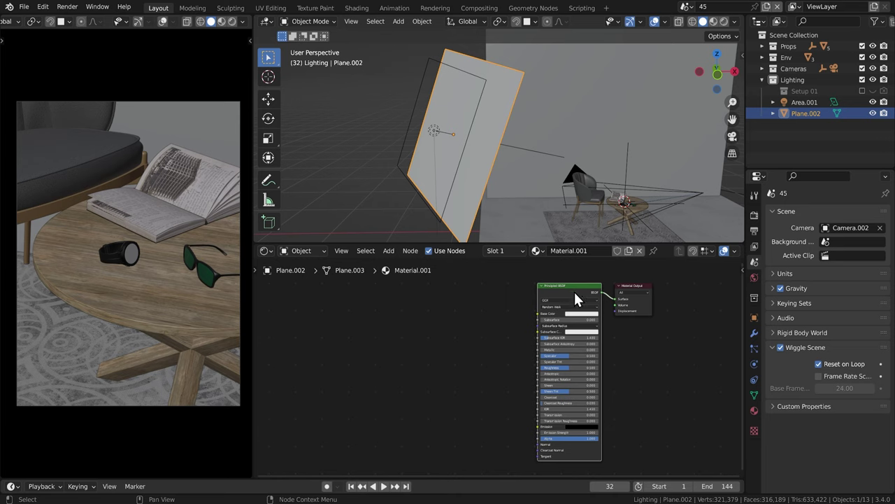
key(ctrl+t)
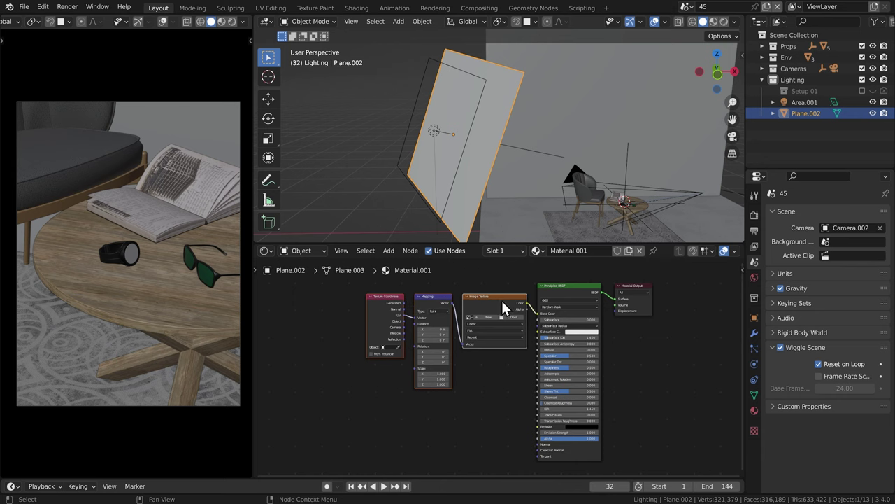
drag(501, 301, 443, 384)
middle_drag(453, 368, 433, 352)
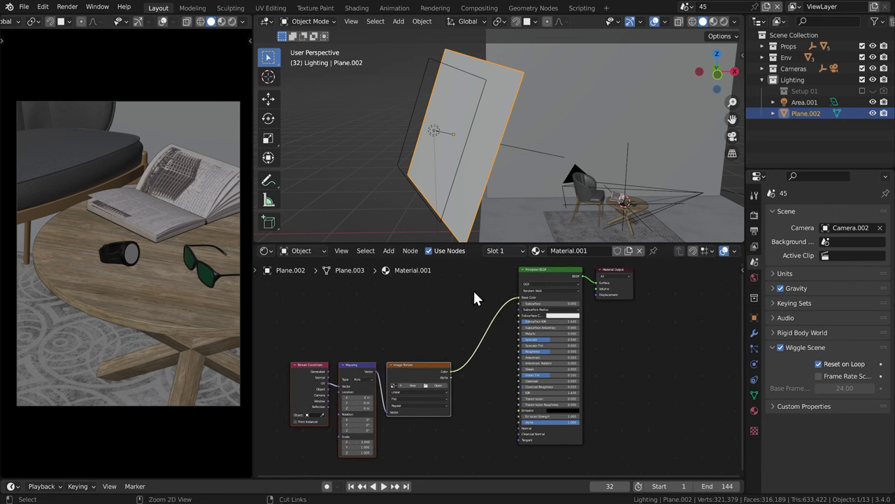
Step: Replace the Base Color link with the image's Color feeding the BSDF's Alpha
ctrl+right_drag(473, 289, 486, 363)
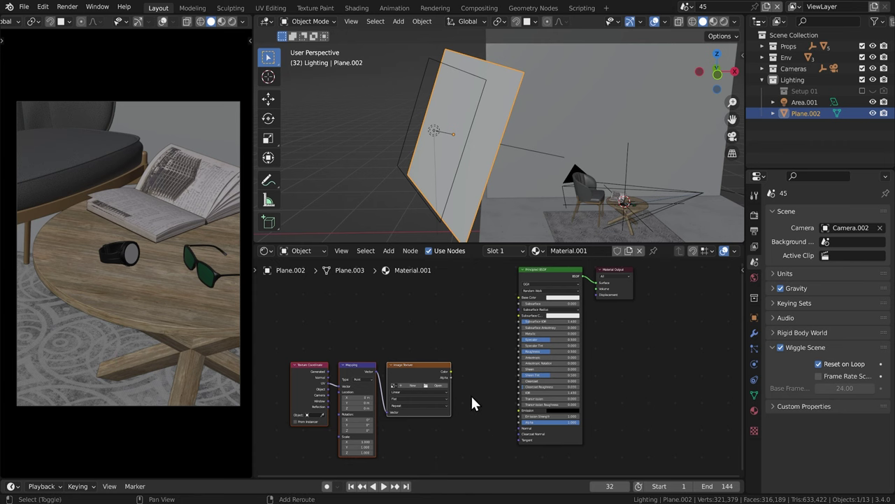
middle_drag(471, 394, 470, 340)
alt+shift+right_drag(415, 329, 563, 352)
click(532, 352)
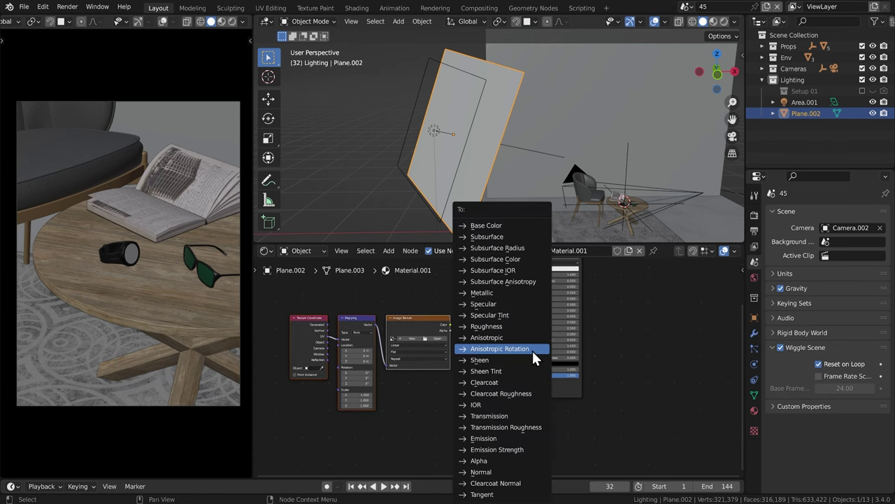
click(513, 462)
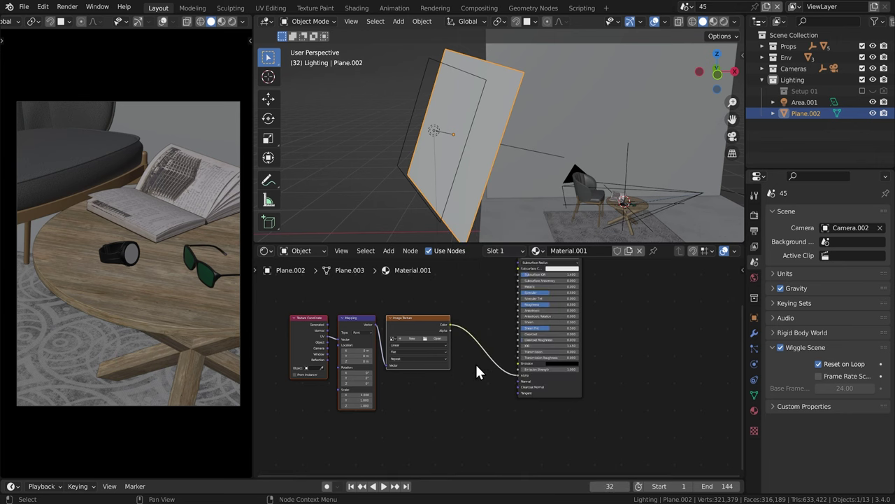
Step: Load Abstract Gobo (9).jpg from Desktop > Gobos > Single into the Image Texture node
scroll(400, 338, up, 2)
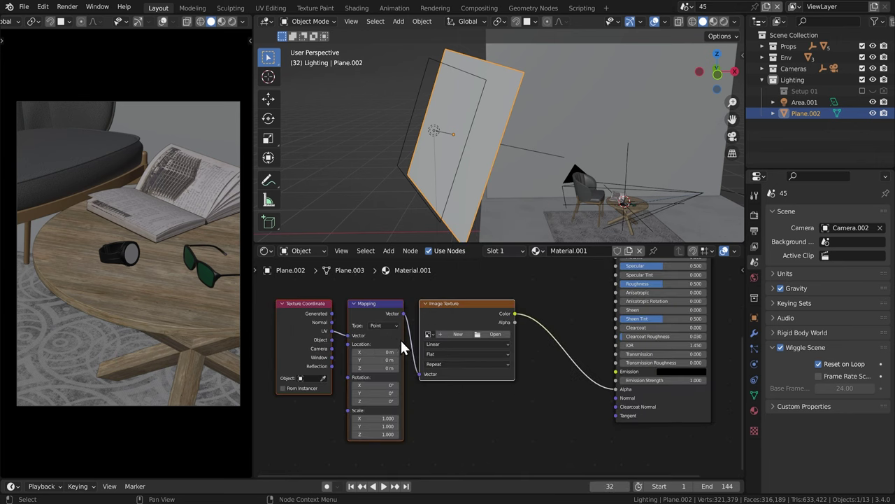
click(493, 334)
click(208, 202)
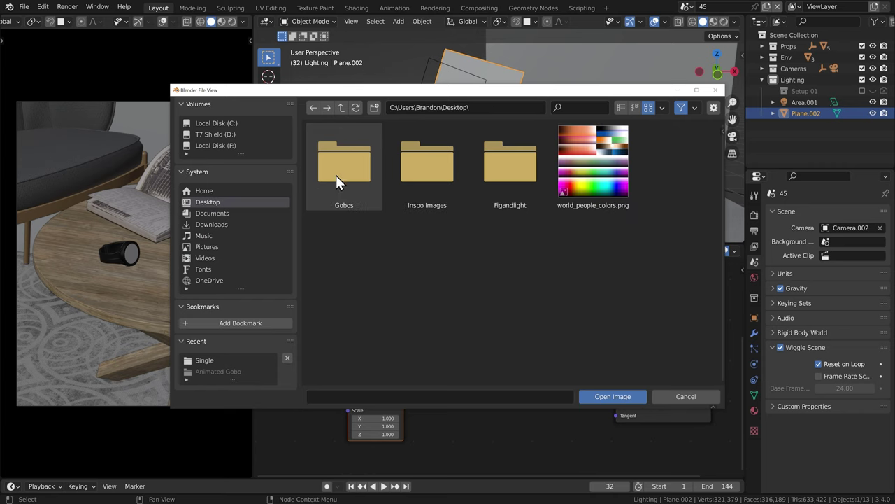
double_click(337, 172)
double_click(345, 168)
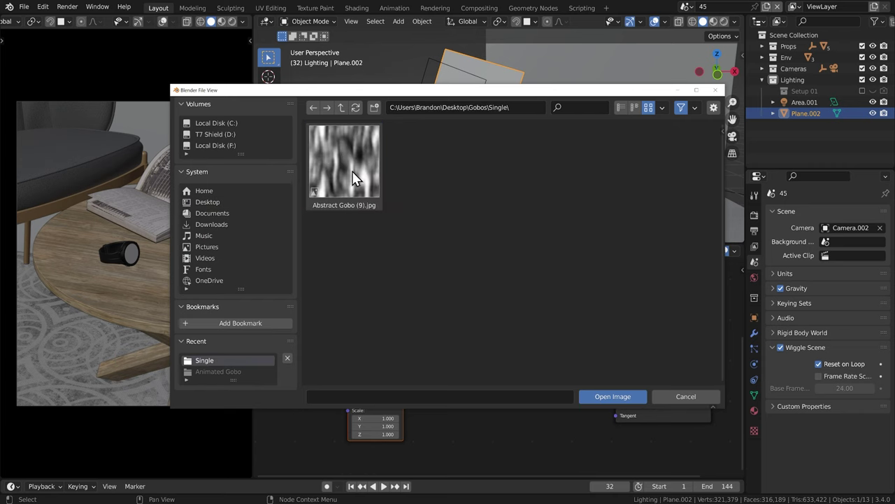
double_click(343, 164)
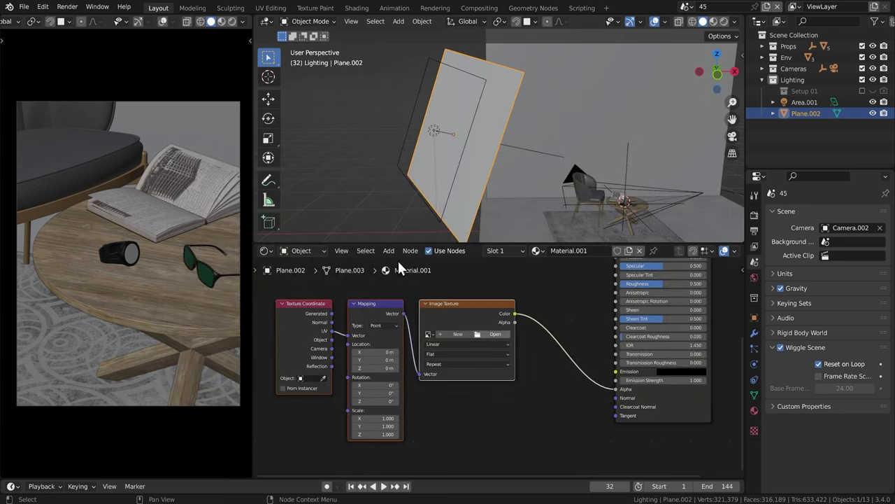
Step: Leave camera view, orbit the rendered preview, and reconnect image Color to BSDF Alpha
middle_drag(471, 162, 519, 132)
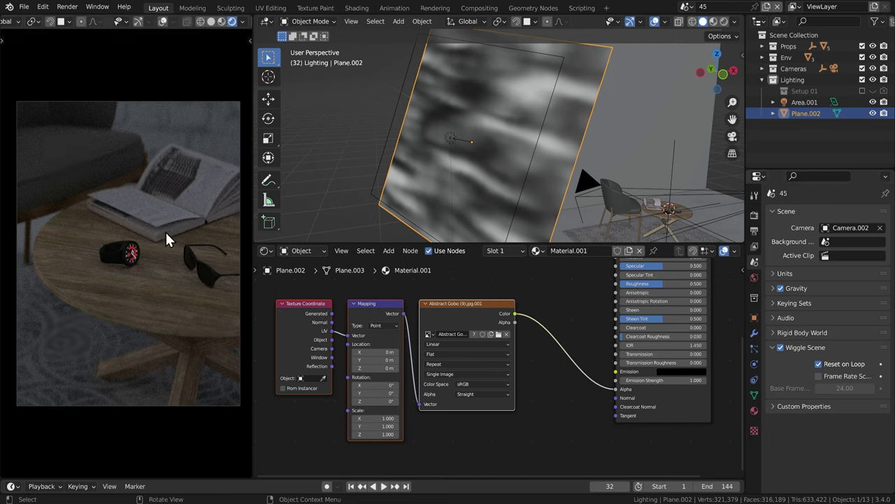
middle_drag(166, 230, 130, 234)
mouse_move(130, 201)
middle_down()
mouse_move(160, 352)
mouse_move(116, 259)
mouse_move(82, 217)
mouse_move(99, 181)
mouse_move(62, 152)
mouse_move(119, 212)
mouse_move(218, 232)
mouse_move(7, 236)
mouse_move(214, 233)
mouse_move(125, 251)
mouse_move(172, 250)
mouse_move(179, 233)
mouse_move(175, 245)
middle_up()
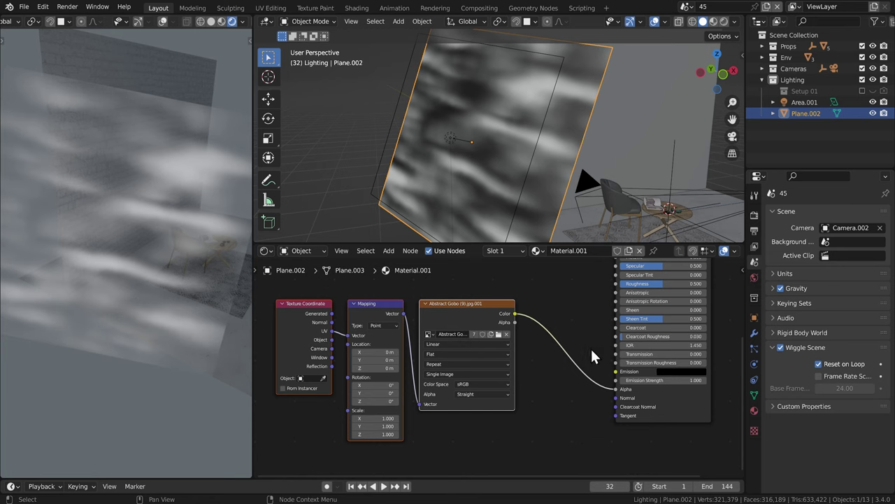
drag(613, 391, 614, 390)
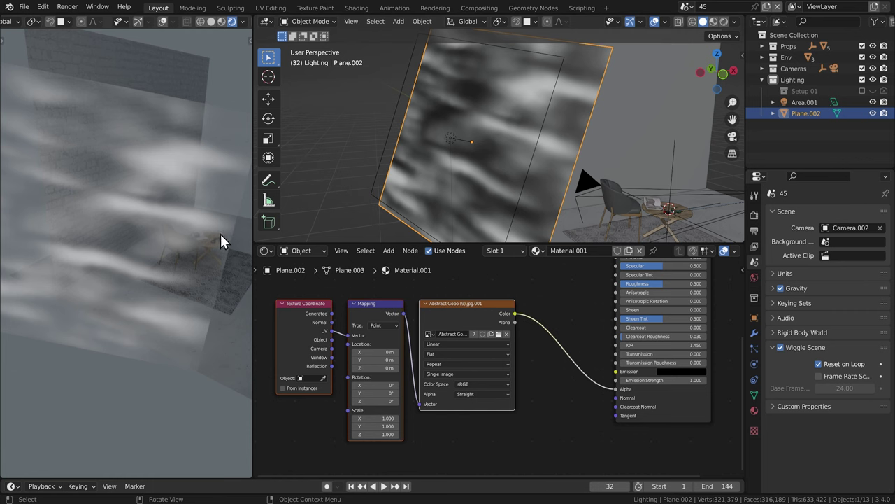
Step: Orbit to see the gobo plane edge-on, then the lit wall and chair
middle_drag(221, 235, 181, 304)
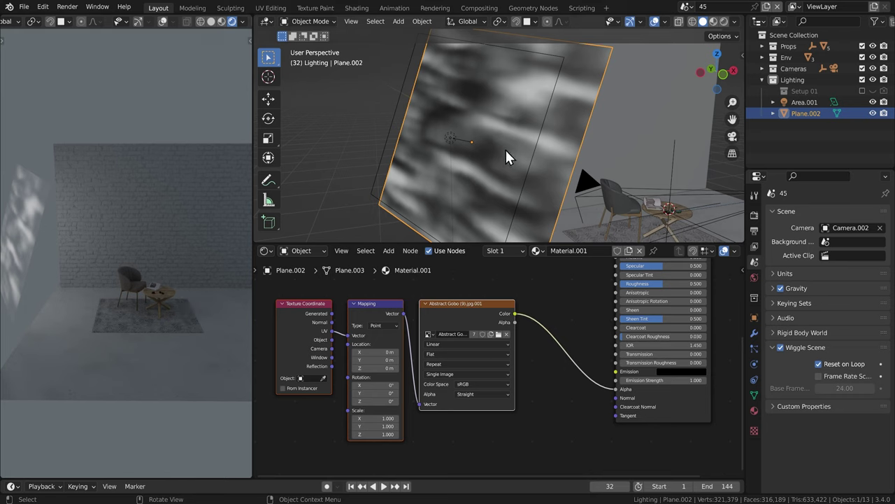
middle_drag(508, 150, 363, 123)
middle_drag(556, 149, 638, 196)
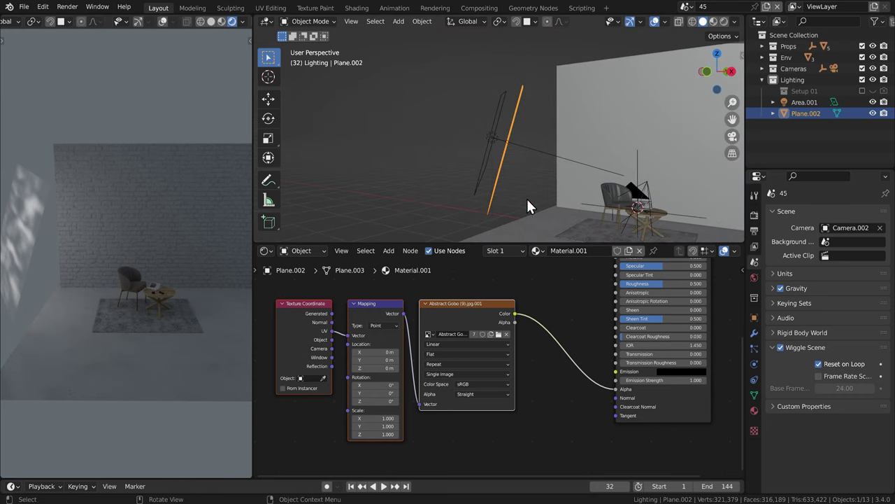
Step: Set Area.001's beam Spread to 1° in its light properties
click(492, 132)
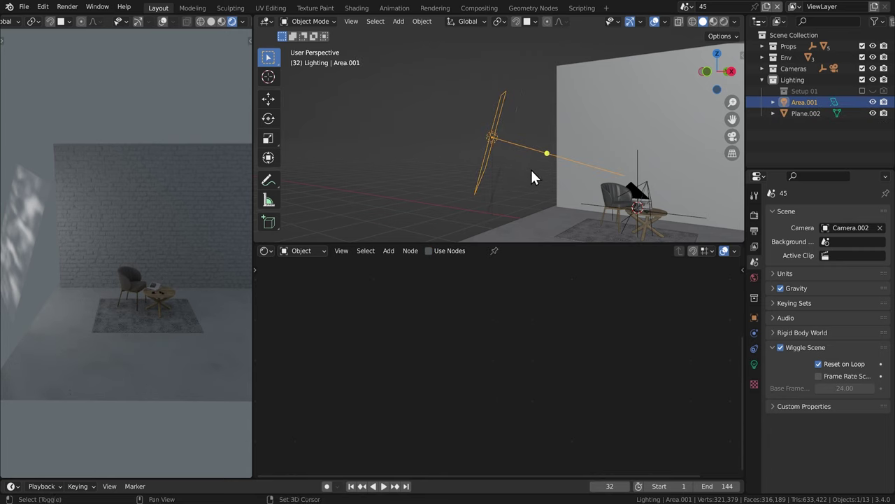
middle_drag(531, 169, 584, 217)
click(754, 364)
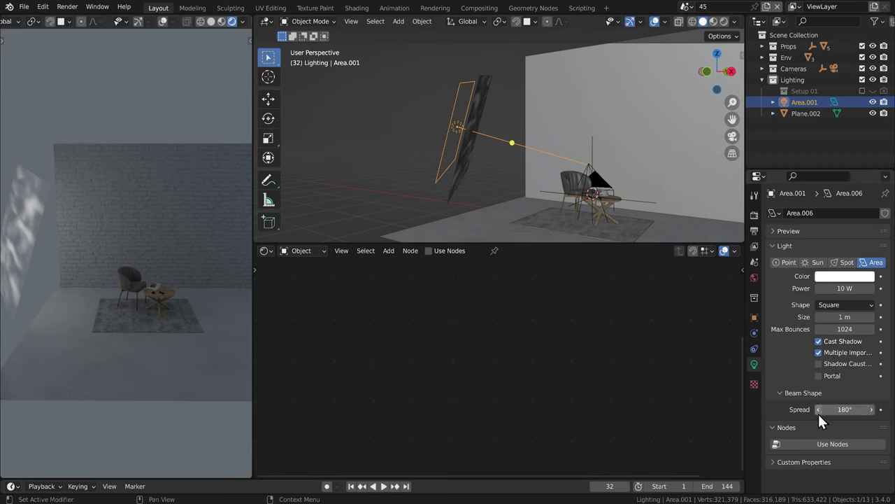
click(854, 411)
text(1)
key(Return)
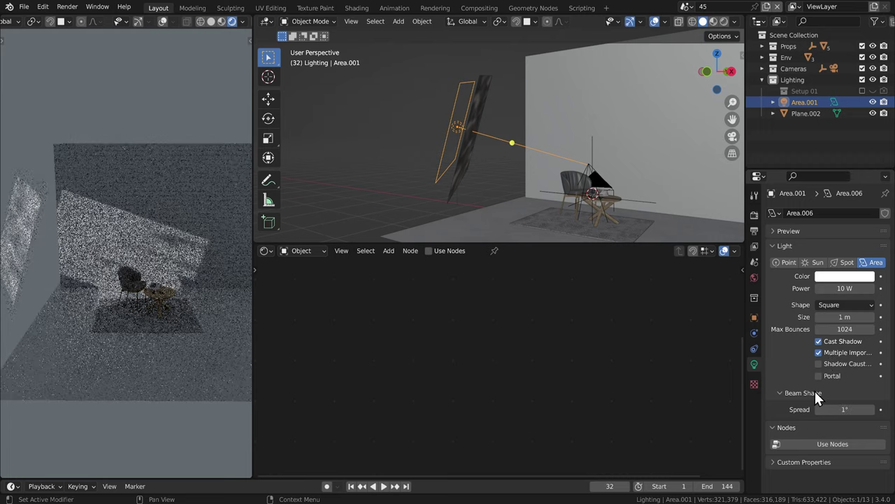
scroll(168, 255, up, 2)
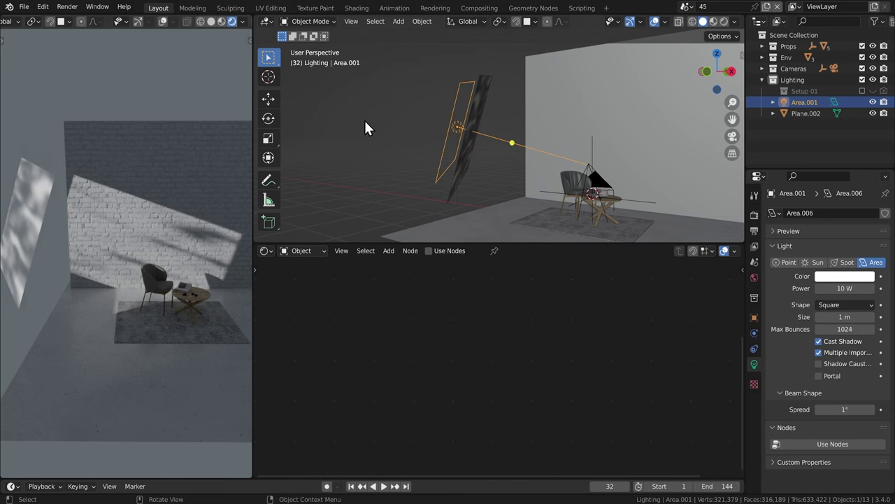
Step: Orbit both views to check the sharp gobo pattern on the brick wall
middle_drag(516, 168, 448, 185)
middle_drag(199, 241, 170, 208)
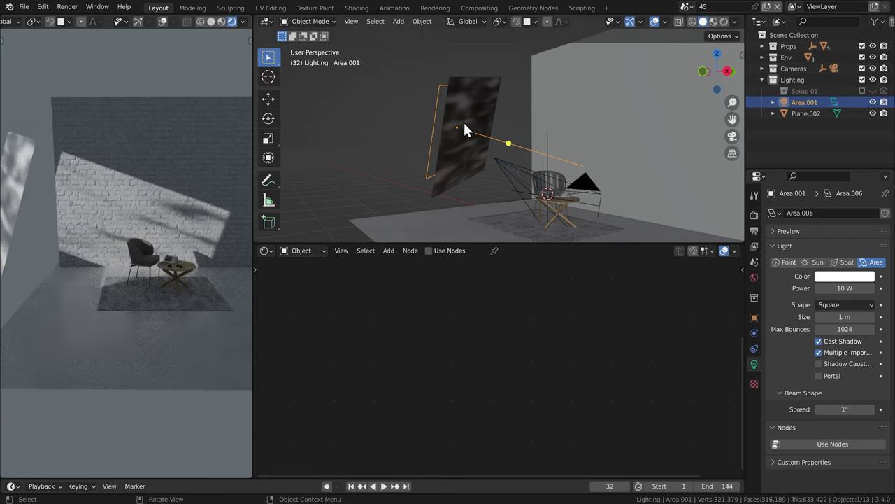
middle_drag(465, 126, 542, 167)
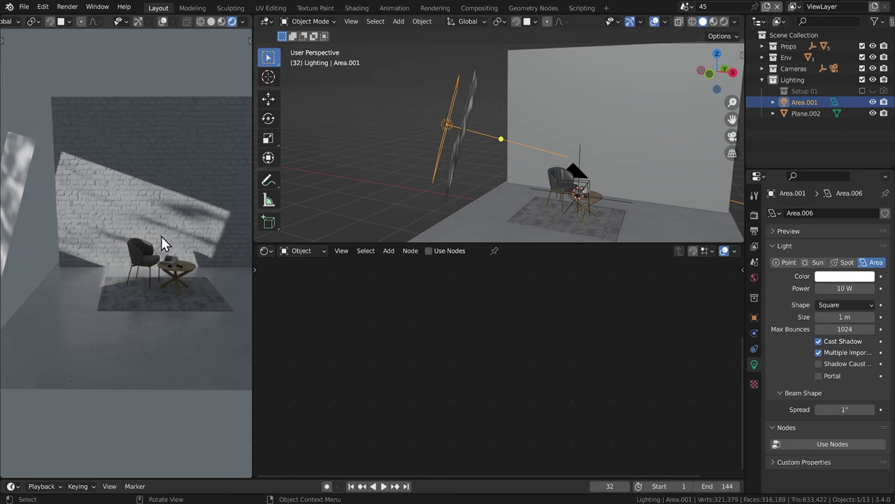
middle_drag(154, 234, 86, 260)
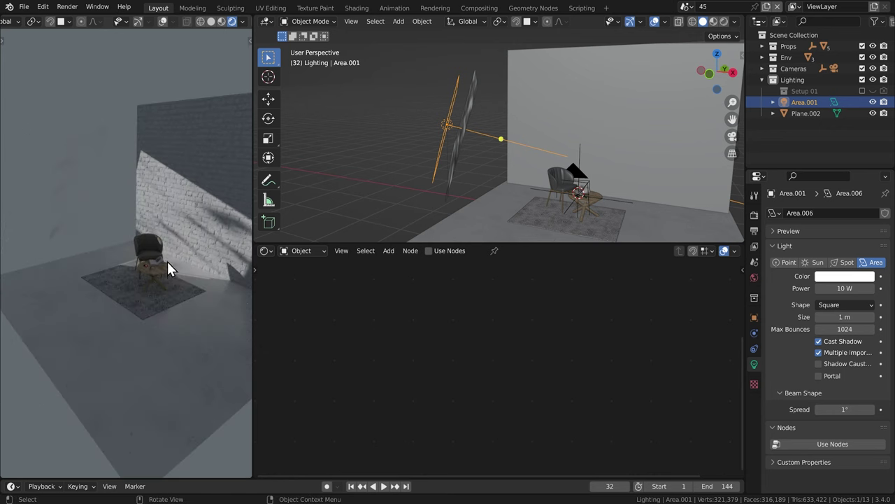
middle_drag(167, 261, 172, 308)
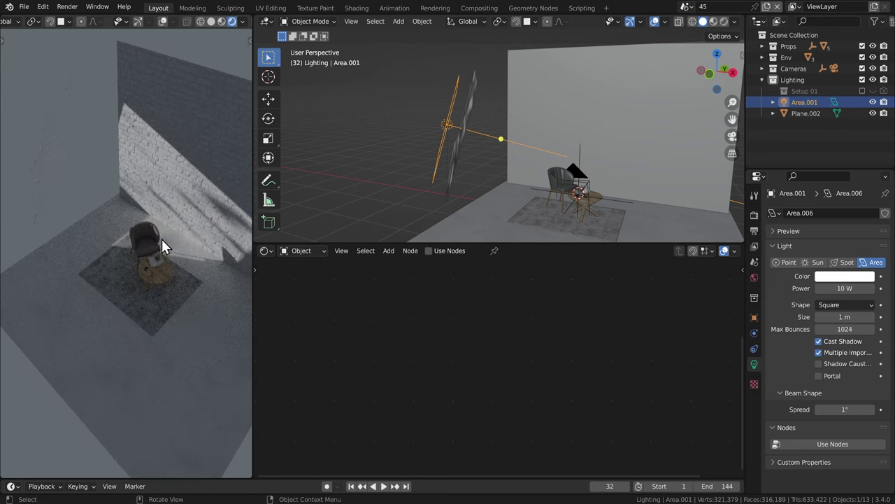
middle_drag(467, 154, 442, 62)
Step: Select the area light and gobo plane together and rotate them in top view
drag(418, 88, 478, 154)
key(KP_7)
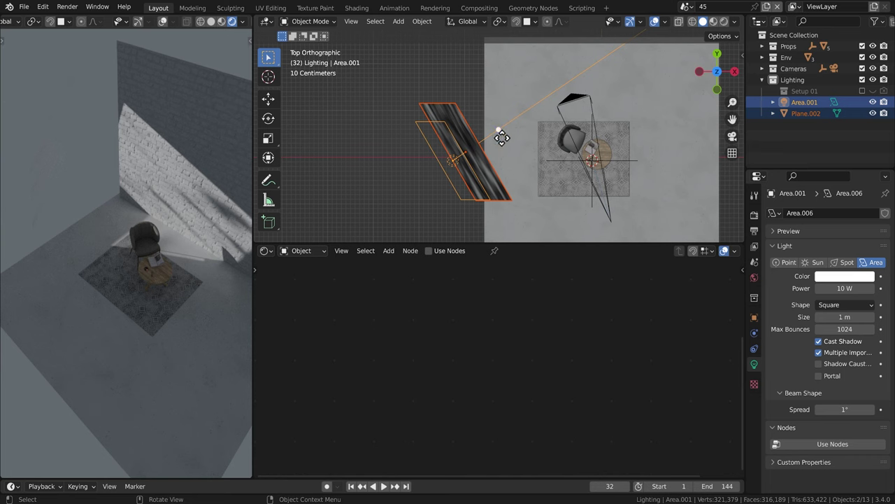
shift+middle_drag(504, 144, 483, 143)
key(r)
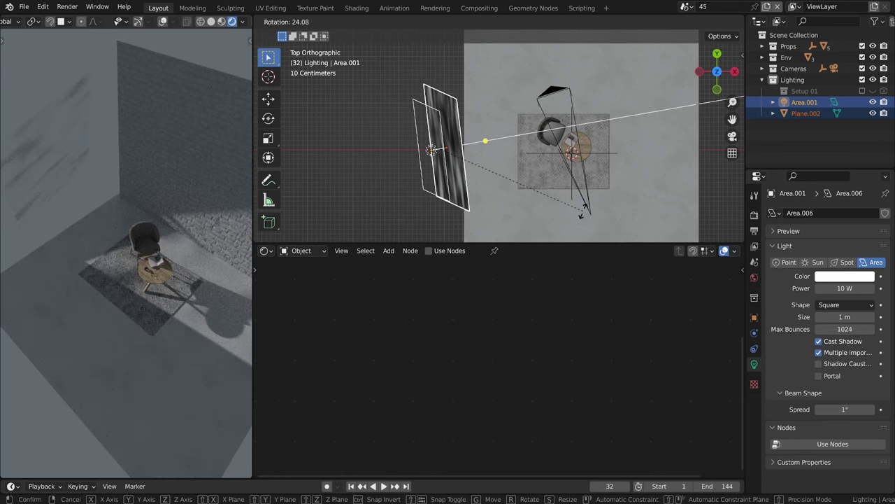
click(182, 287)
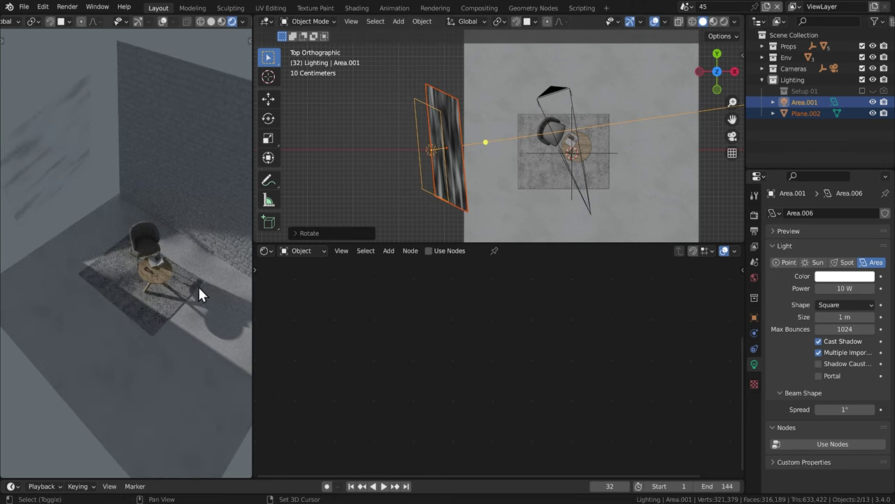
Step: Check through the camera and rotate the light and plane again so the dappled light crosses the chair and table
scroll(159, 277, up, 5)
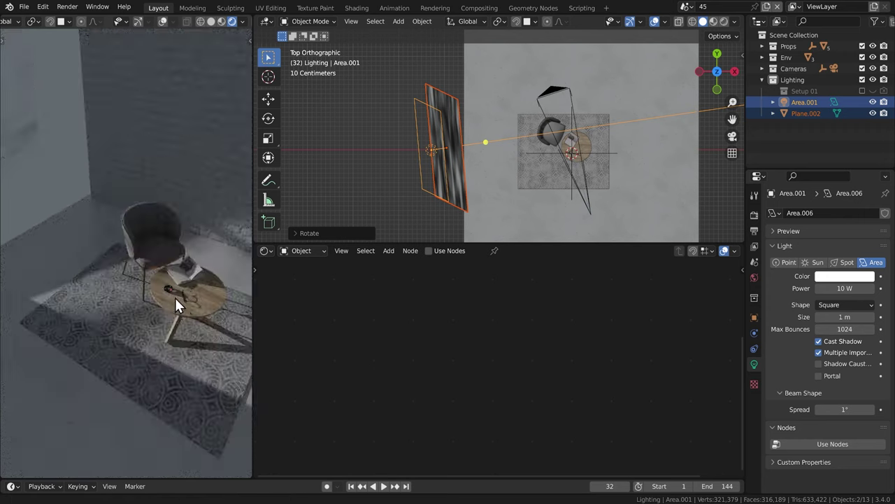
middle_drag(171, 294, 148, 267)
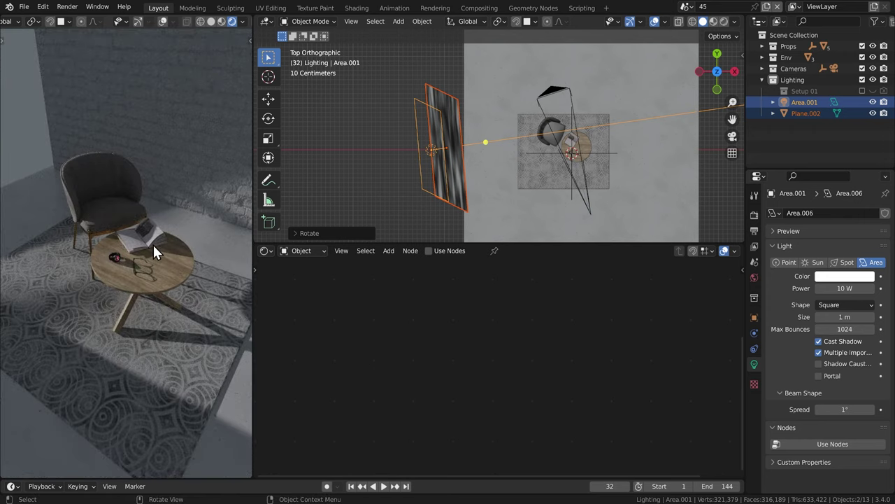
key(KP_0)
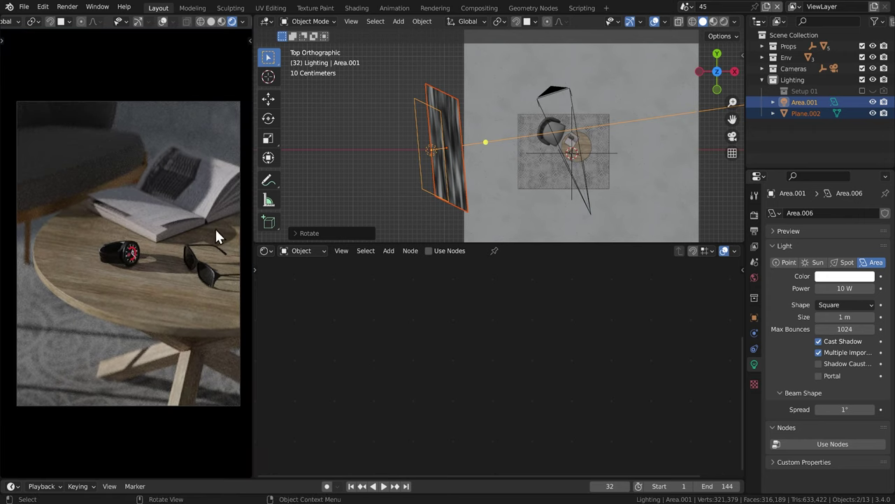
key(r)
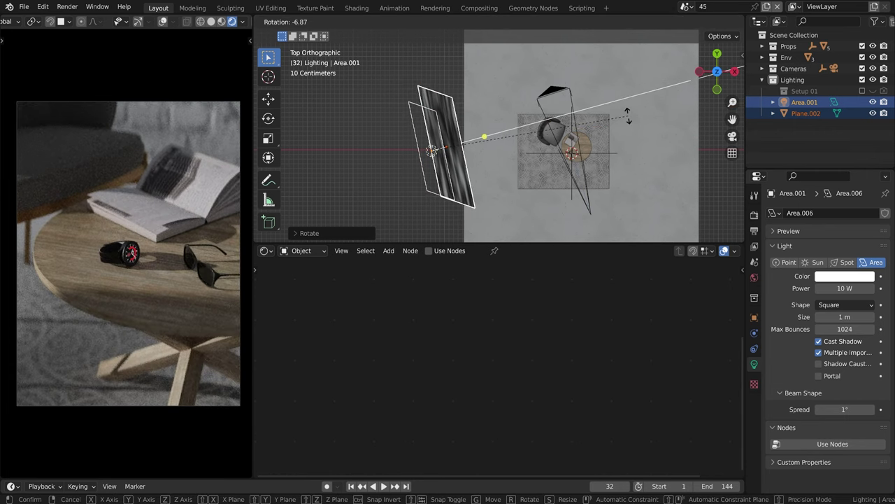
click(454, 213)
middle_drag(343, 201, 509, 172)
middle_drag(123, 279, 181, 278)
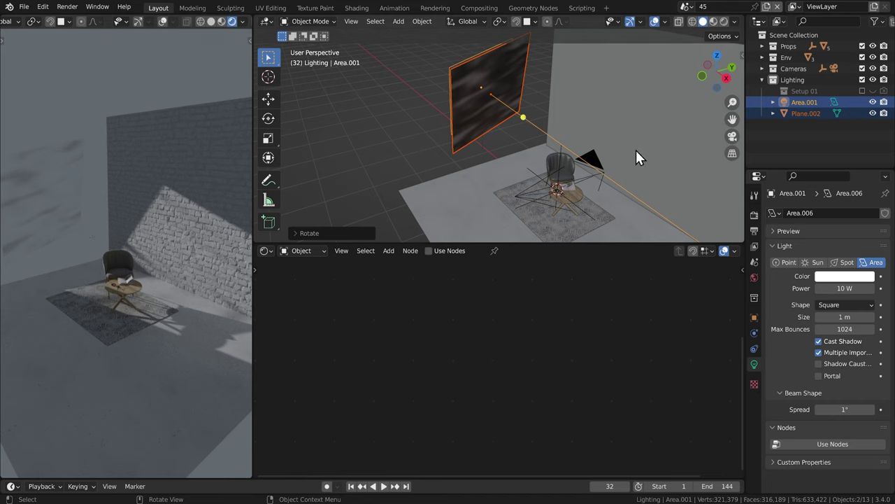
Step: Select the gobo plane and connect Texture Coordinate's Object output to the Mapping node's Vector
click(505, 123)
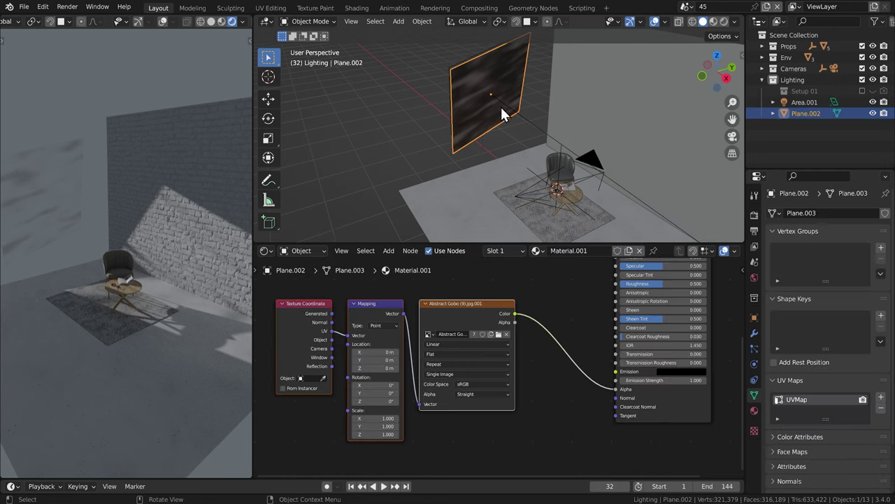
middle_drag(455, 365, 530, 377)
scroll(480, 319, up, 2)
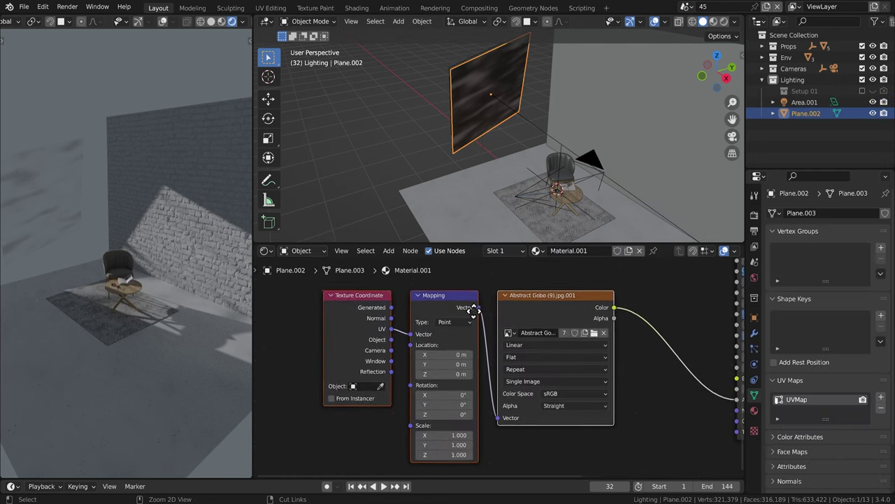
middle_drag(481, 319, 509, 315)
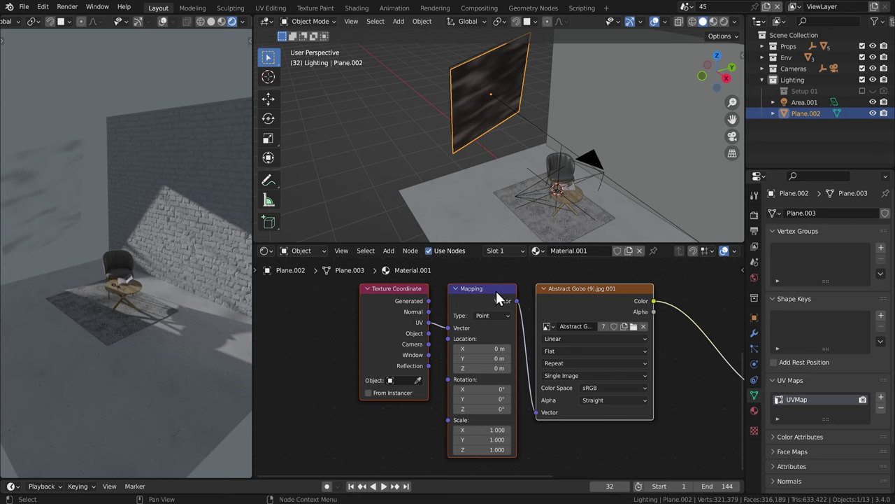
scroll(490, 318, up, 2)
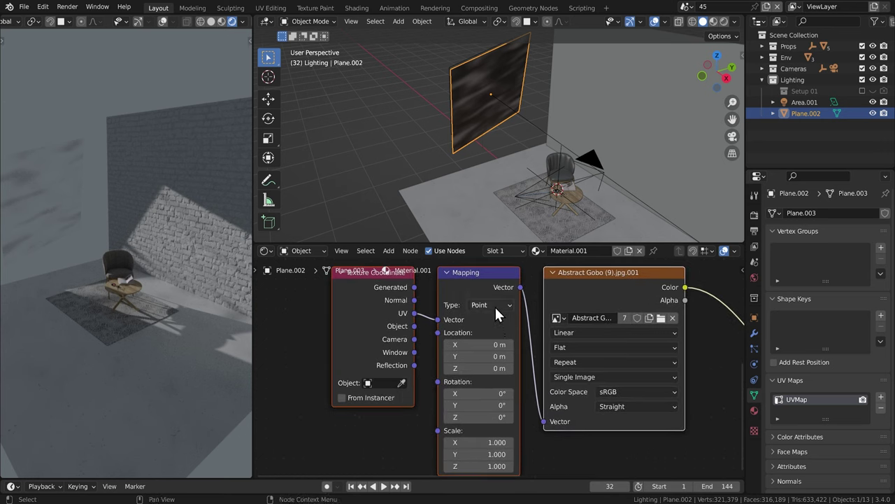
shift+middle_drag(495, 306, 516, 307)
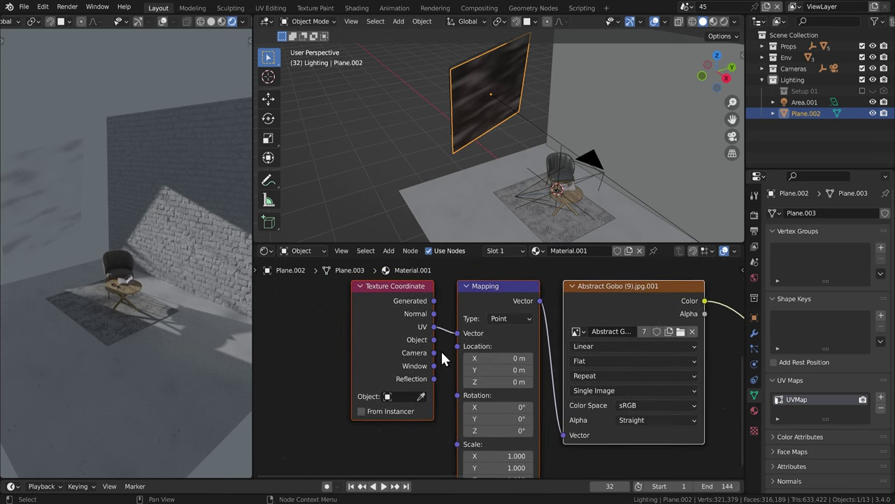
shift+middle_drag(425, 331, 458, 341)
scroll(458, 361, up, 2)
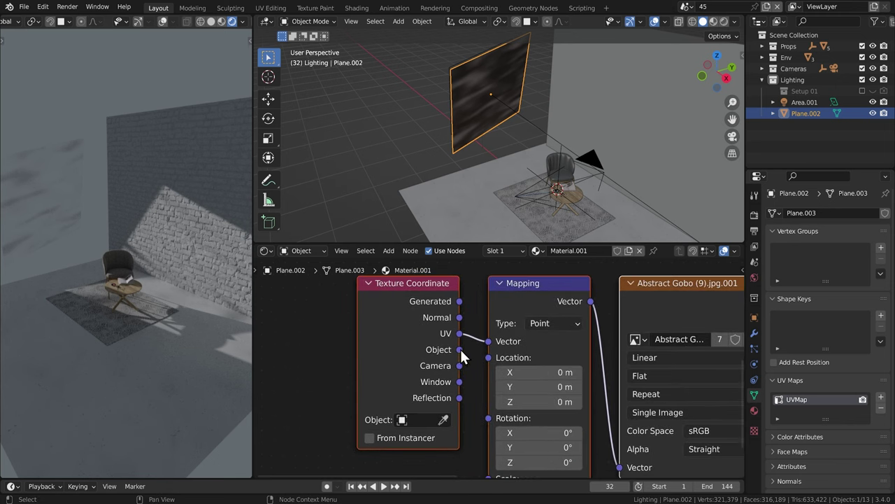
drag(459, 349, 489, 341)
Step: Switch the Mapping node's Type from Point to Texture
click(546, 323)
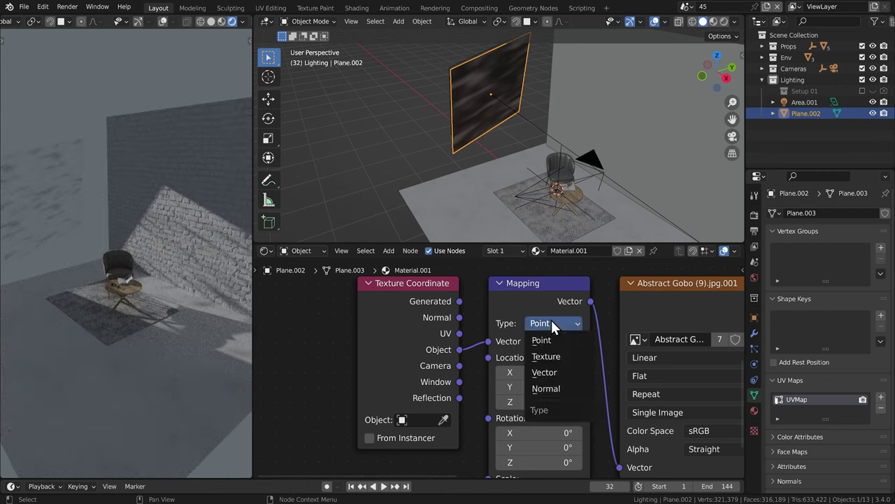
click(553, 355)
shift+middle_drag(181, 324, 152, 277)
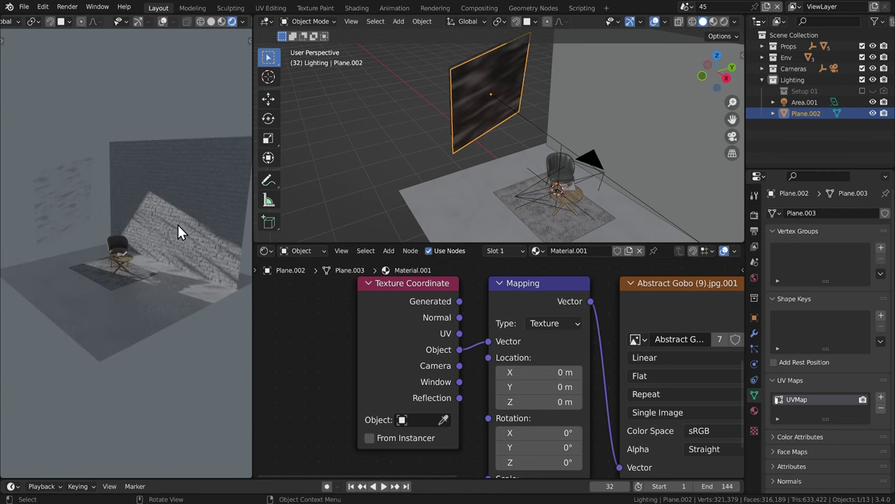
middle_drag(596, 355, 526, 345)
scroll(529, 341, down, 3)
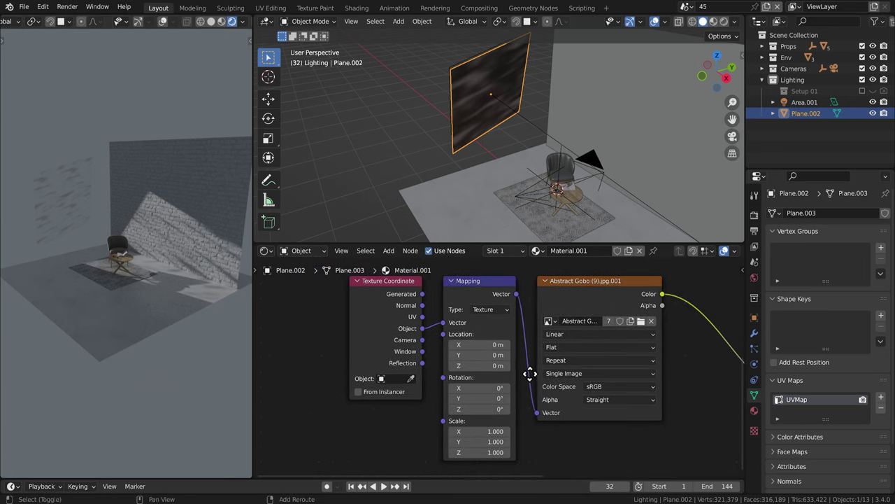
scroll(511, 386, up, 2)
middle_drag(528, 365, 545, 340)
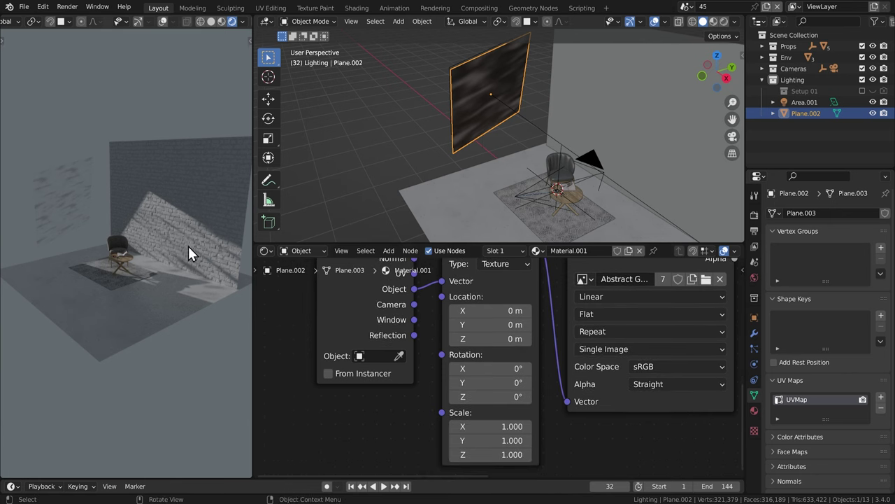
scroll(524, 378, up, 1)
middle_drag(524, 392, 527, 372)
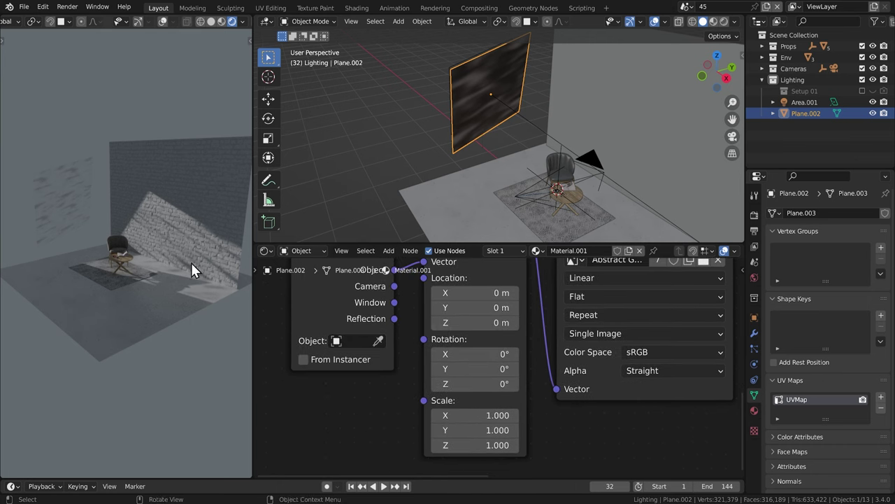
Step: Set the Mapping node rotation to Y 63.9° and Z 67.5°, keeping X at 0°
middle_drag(195, 269, 168, 172)
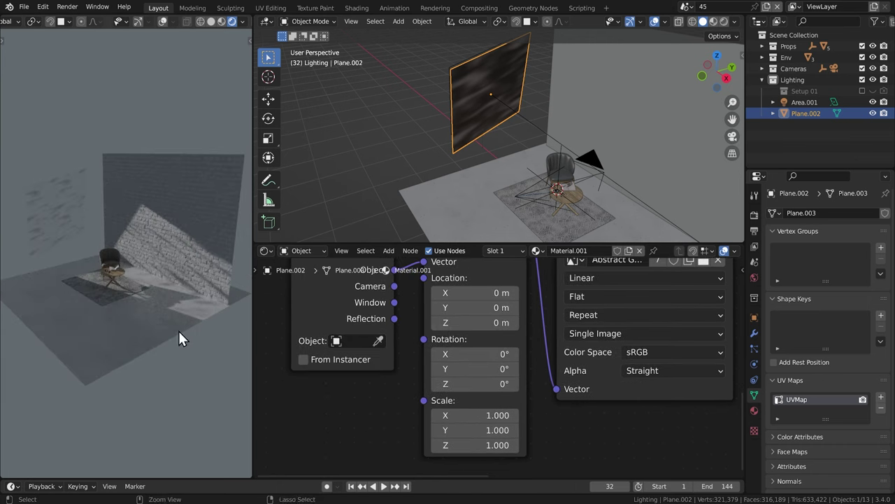
middle_drag(165, 330, 186, 275)
middle_drag(483, 370, 466, 378)
drag(466, 379, 509, 378)
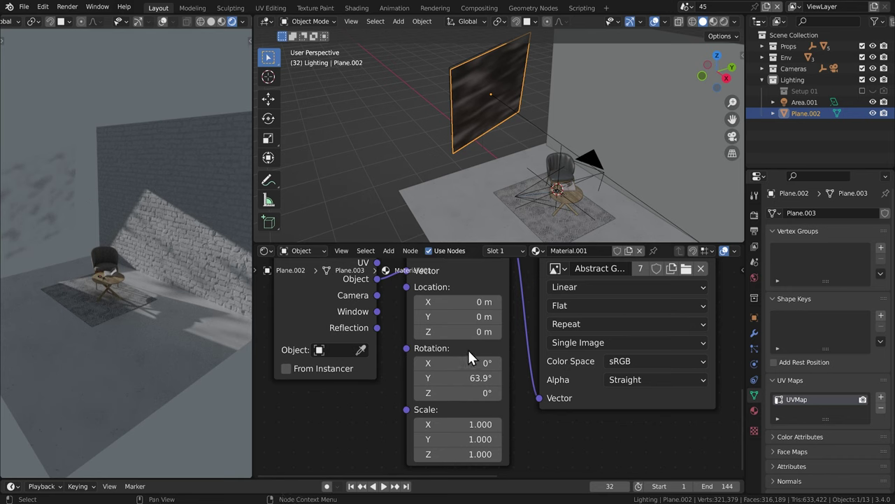
drag(467, 392, 527, 393)
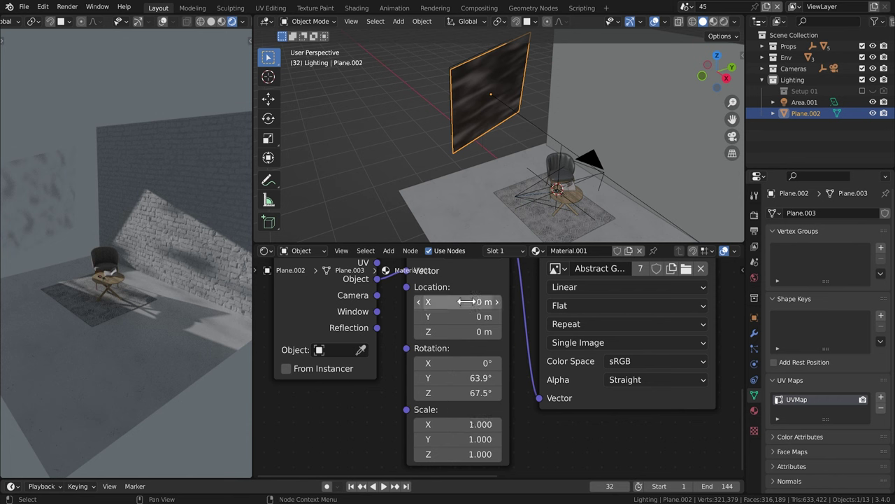
mouse_move(458, 362)
mouse_down()
mouse_move(489, 362)
mouse_move(460, 362)
mouse_up()
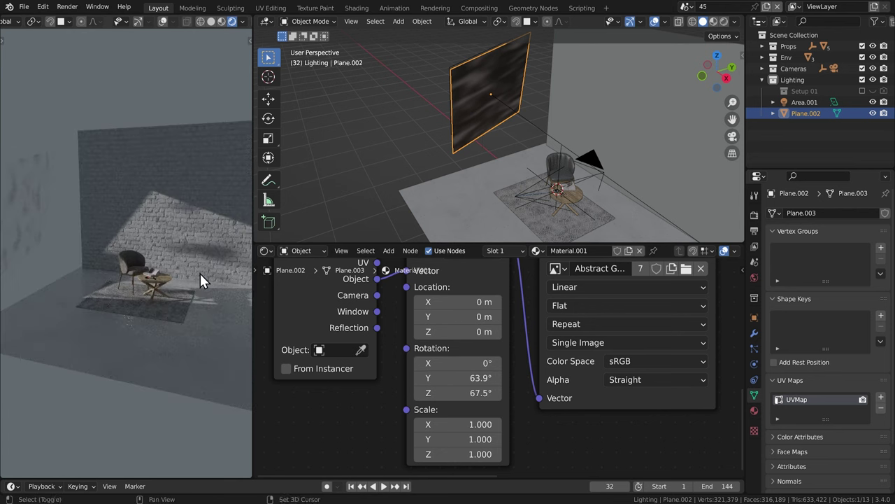
middle_drag(200, 275, 174, 278)
Step: Search for 'colo' to add a ColorRamp and drop it on the Image Color to BSDF Alpha link
scroll(553, 353, down, 4)
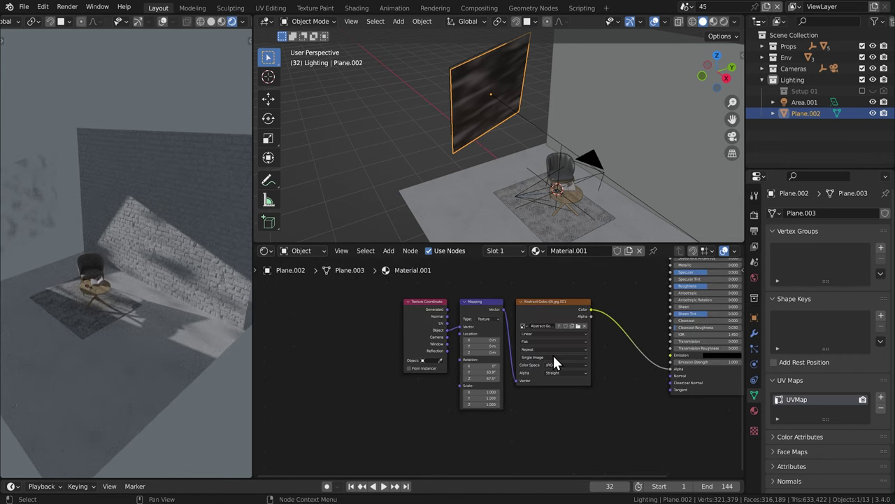
ctrl+middle_drag(553, 357, 495, 367)
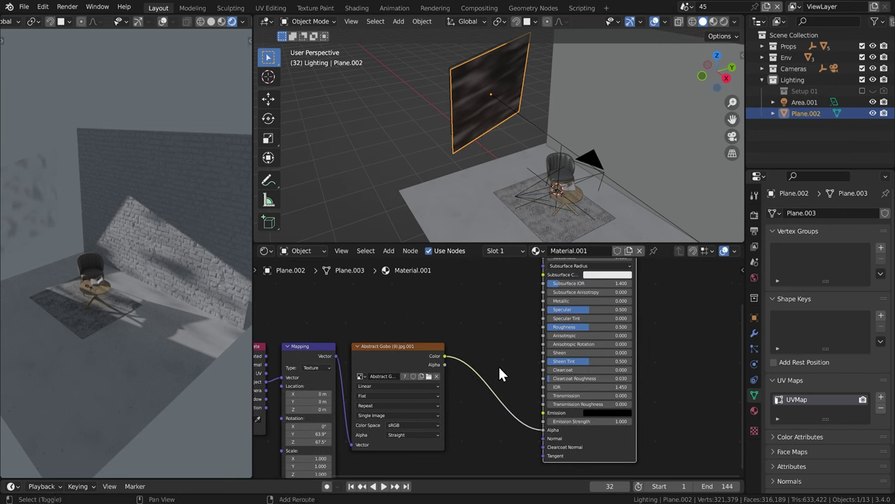
key(shift+a)
click(499, 366)
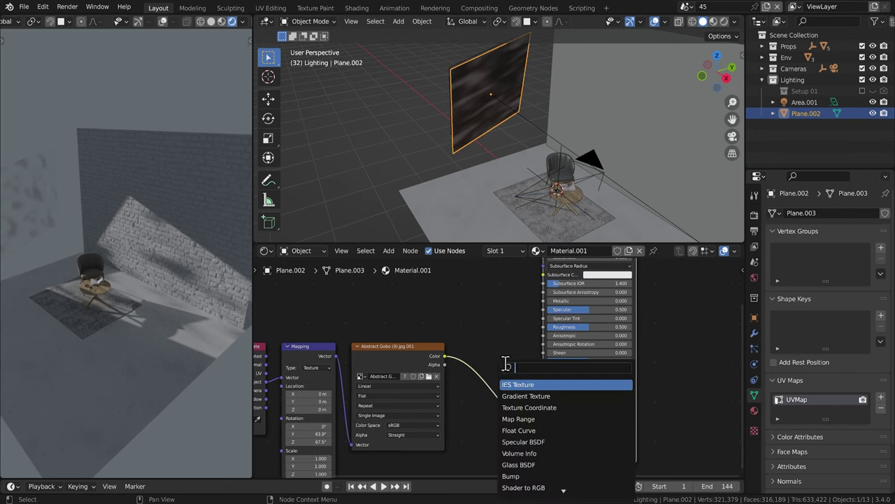
text(colo)
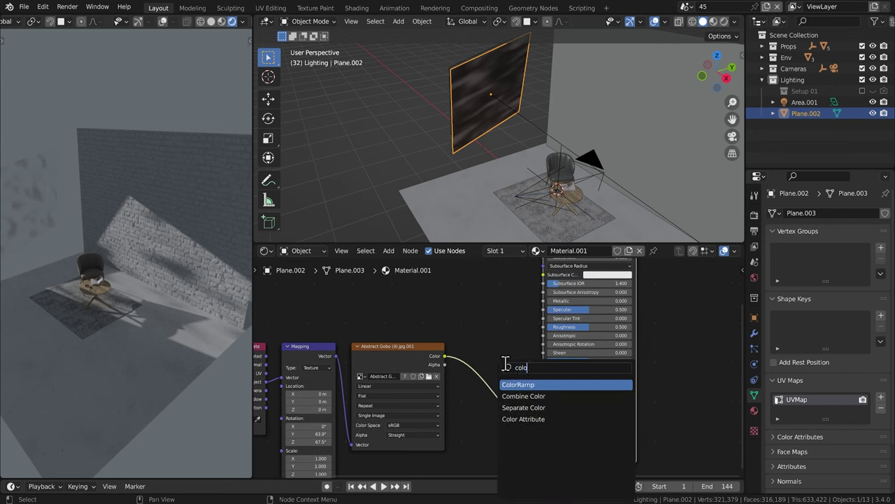
key(Return)
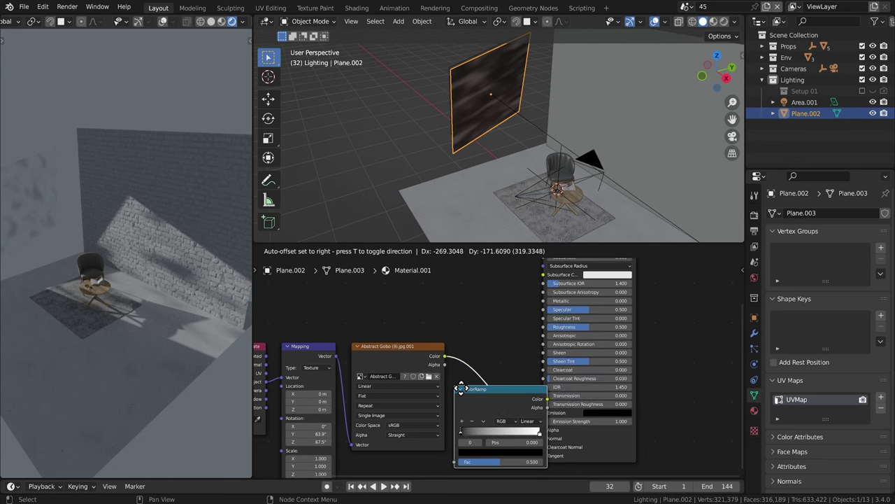
click(482, 357)
Step: Drag the ColorRamp's black stop to darken the gobo pattern
middle_drag(478, 365, 490, 335)
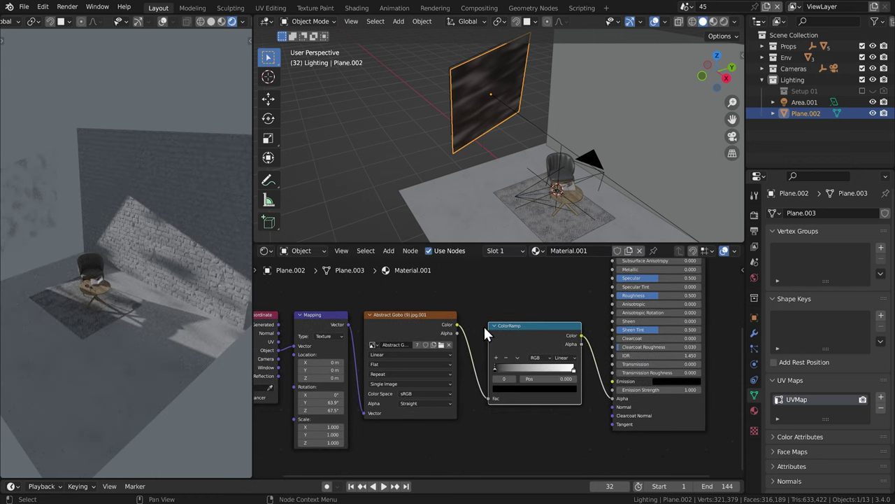
scroll(489, 335, up, 2)
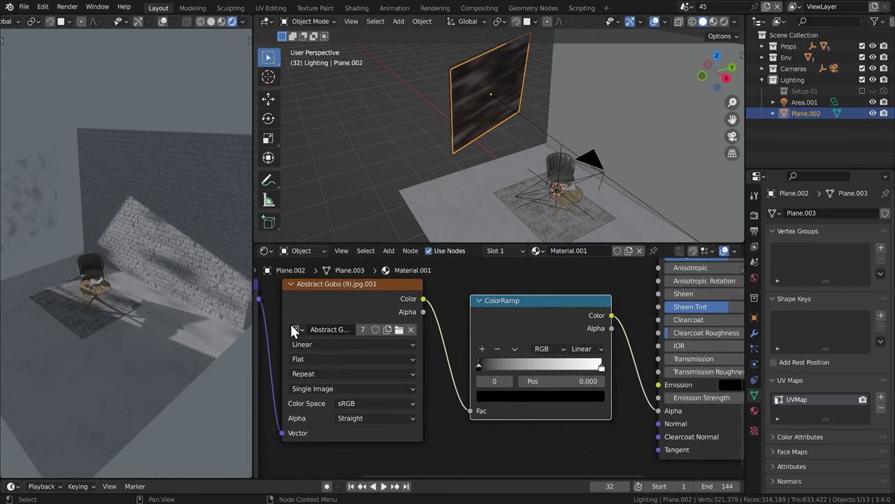
middle_drag(238, 318, 184, 316)
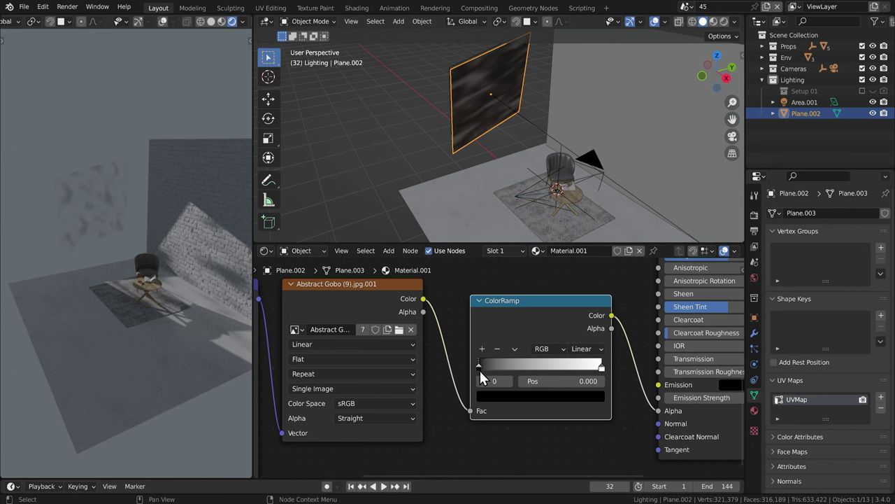
drag(479, 367, 456, 370)
middle_drag(184, 290, 144, 291)
Step: Move the ColorRamp's white stop left to position 0.293 and check the higher-contrast result
drag(603, 370, 511, 380)
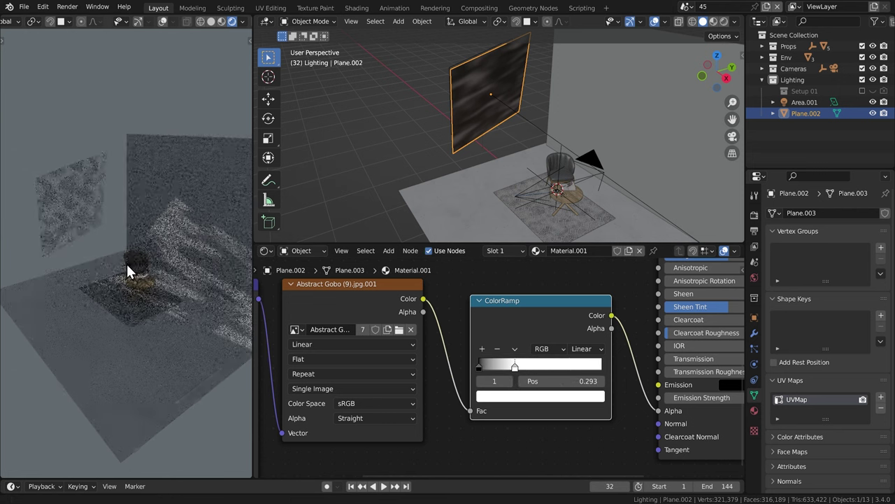
middle_drag(125, 263, 213, 291)
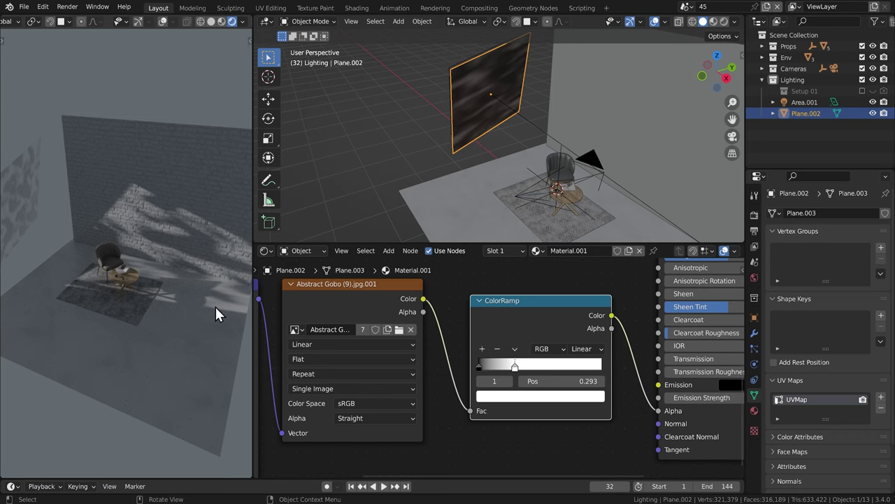
key(KP_0)
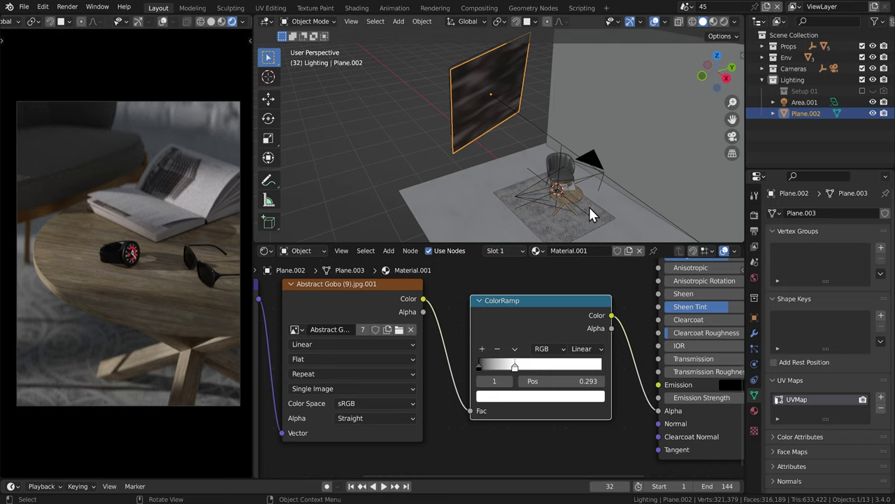
middle_drag(483, 189, 209, 215)
middle_drag(206, 257, 177, 261)
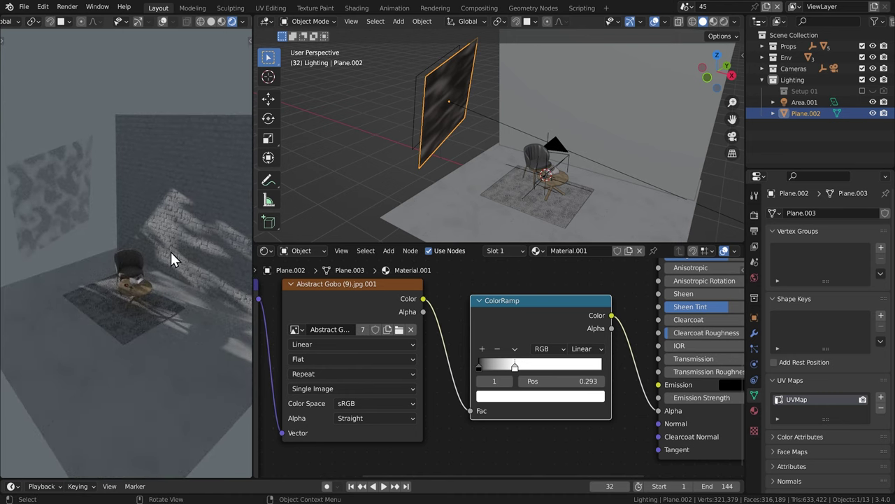
middle_drag(544, 166, 590, 176)
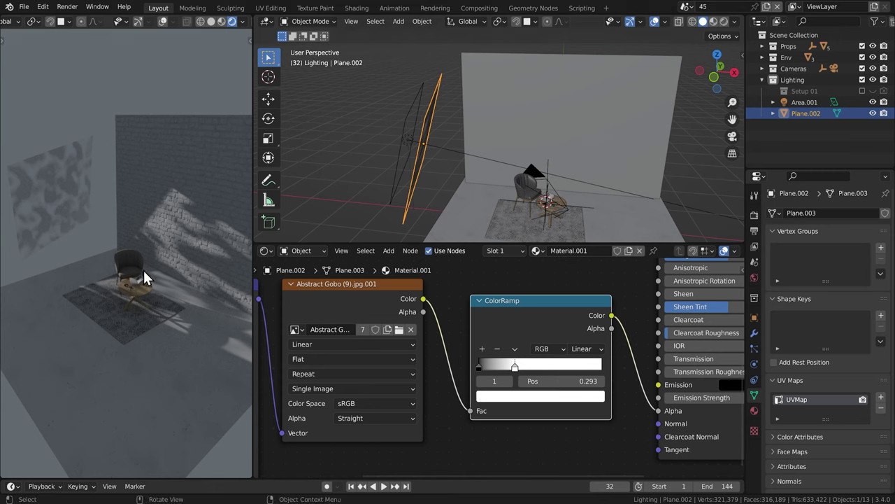
Step: Select Area.001 and set its light Power to 35 W
key(KP_0)
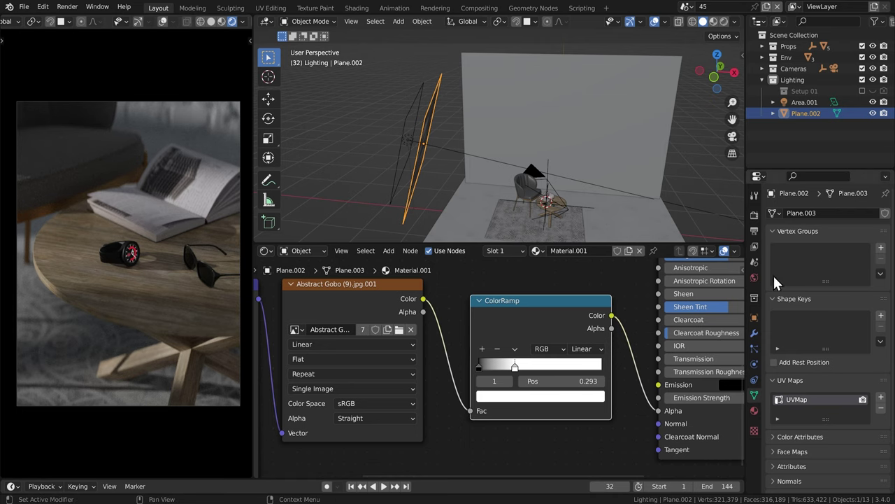
click(794, 103)
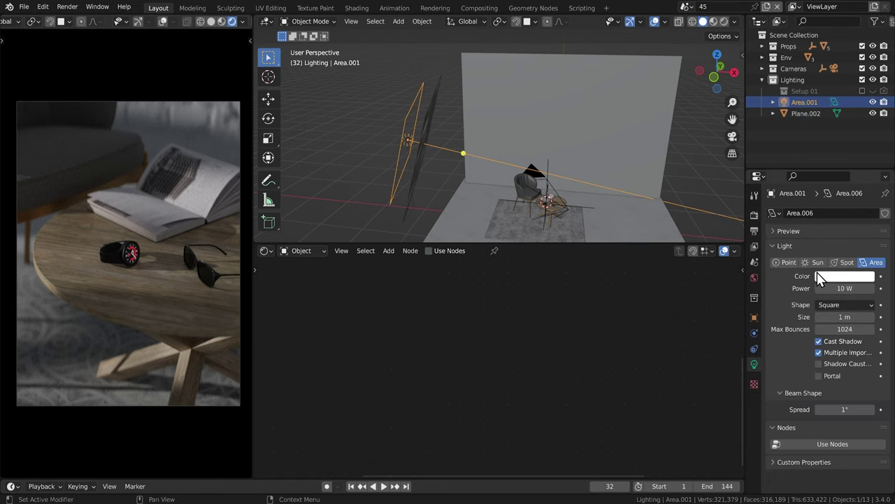
click(840, 288)
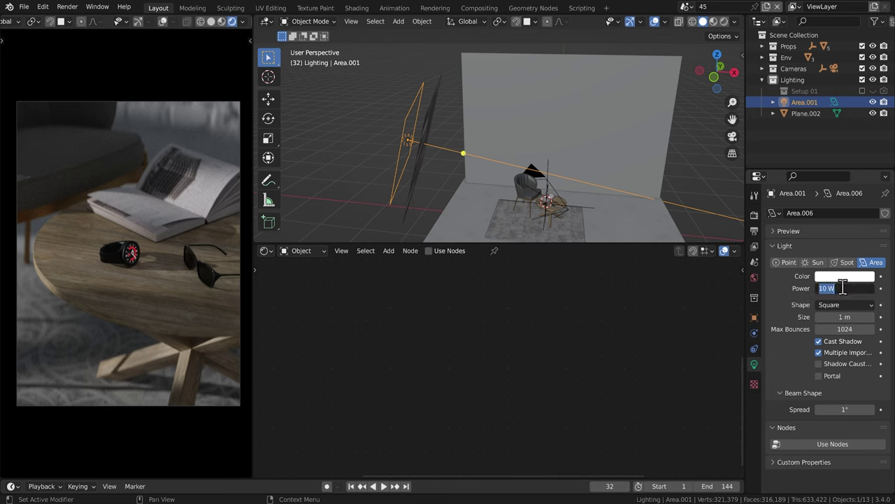
text(25)
key(Return)
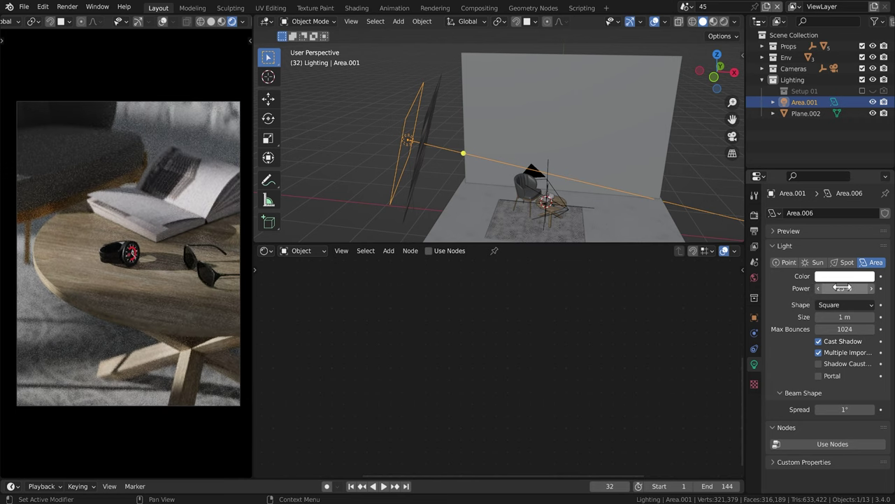
click(846, 287)
text(50)
key(Return)
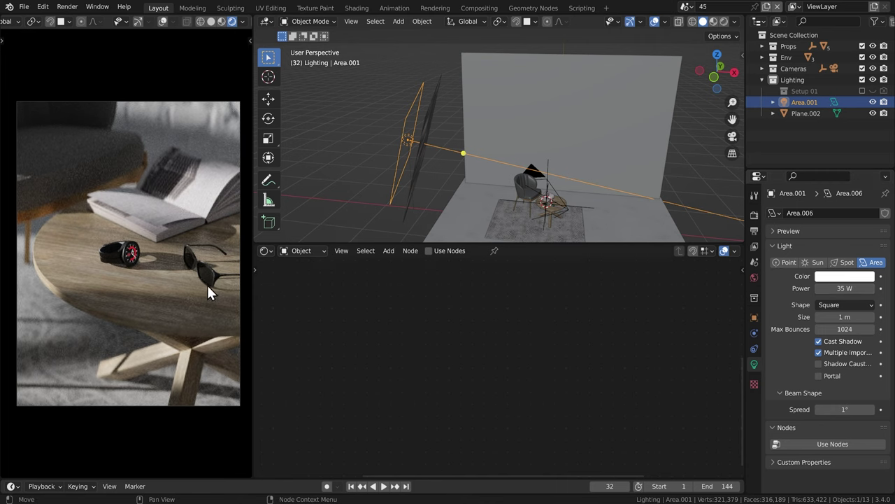
Step: Enlarge the 3D viewport over the node graph and frame the area light
drag(494, 244, 511, 406)
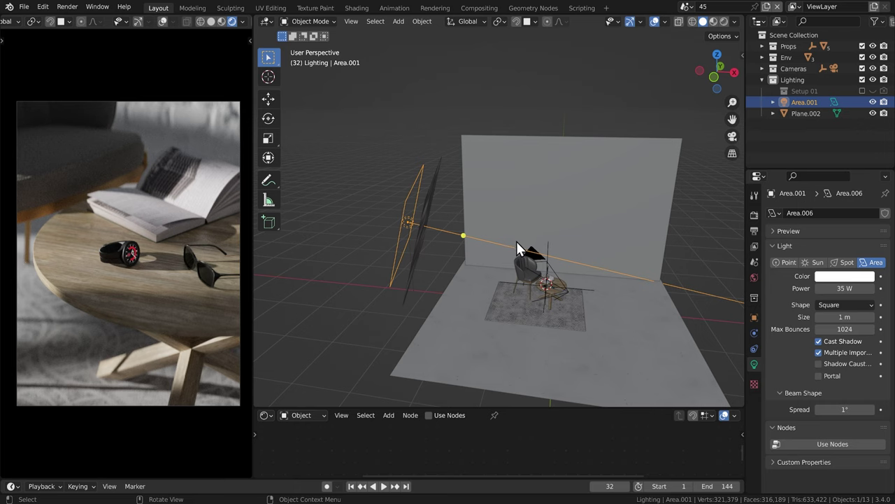
middle_drag(519, 275, 420, 133)
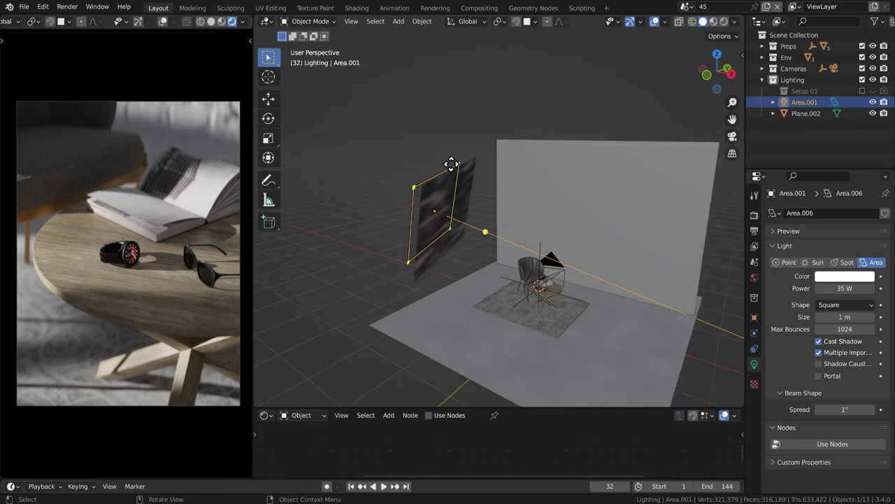
shift+middle_drag(559, 254, 540, 244)
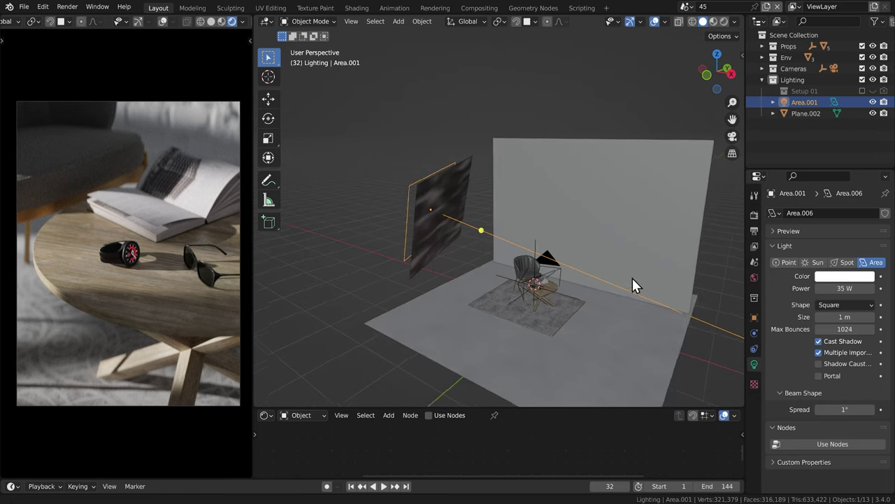
Step: Open the World surface settings and try a Background Strength of 1
click(754, 277)
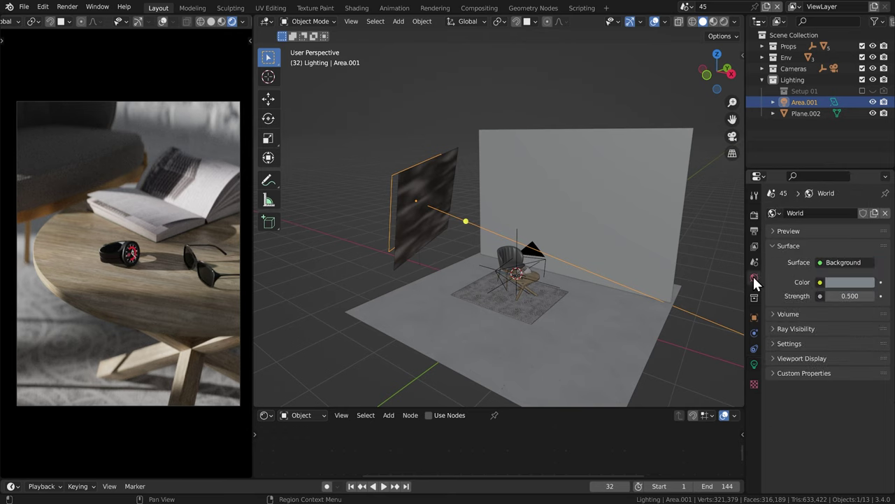
click(837, 282)
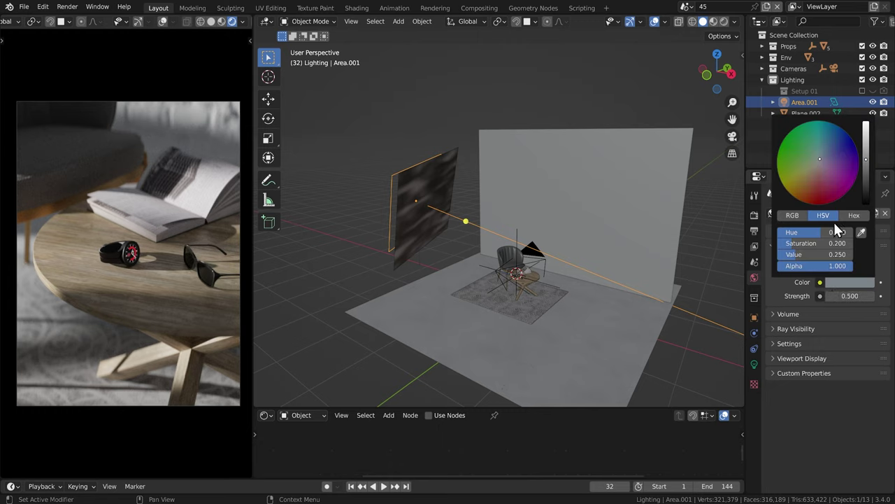
click(847, 295)
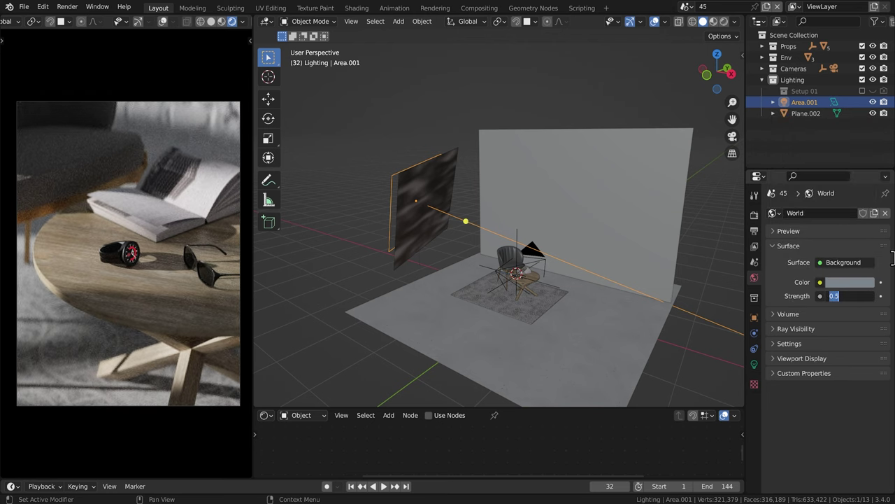
text(1)
key(Return)
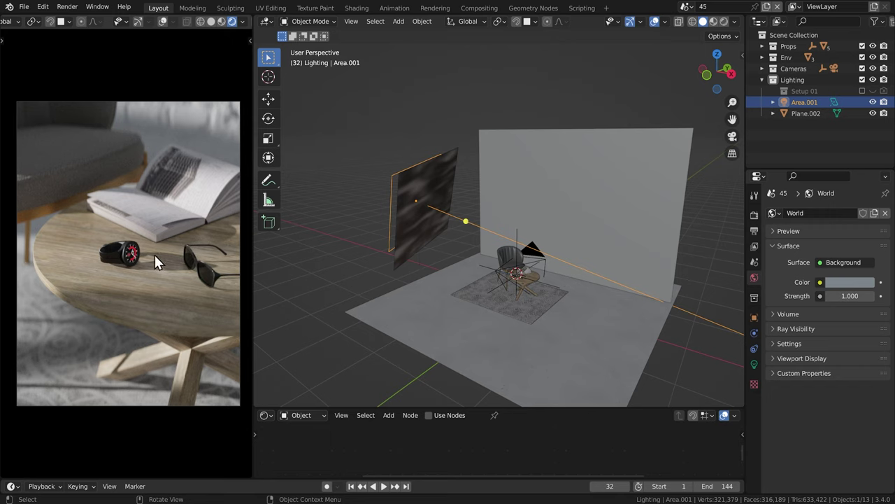
mouse_move(133, 258)
middle_down()
mouse_move(157, 260)
mouse_move(100, 286)
mouse_move(172, 271)
mouse_move(135, 242)
mouse_move(144, 252)
mouse_move(170, 225)
mouse_move(149, 265)
middle_up()
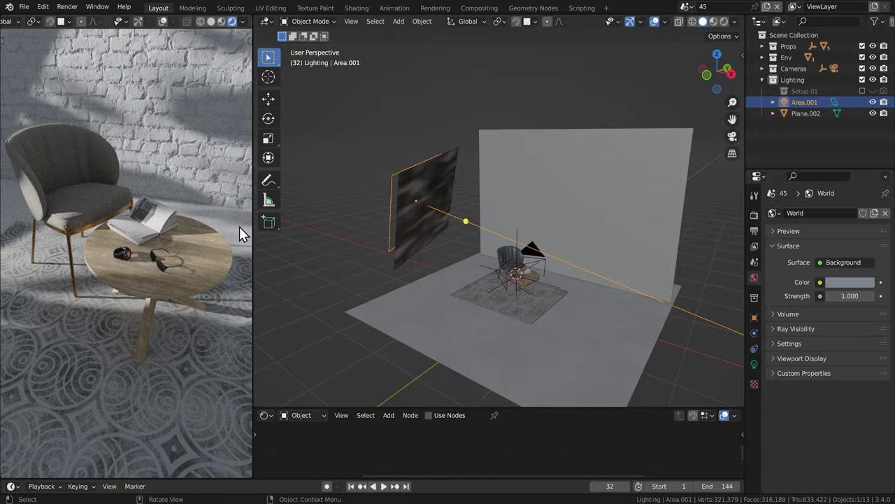
key(KP_0)
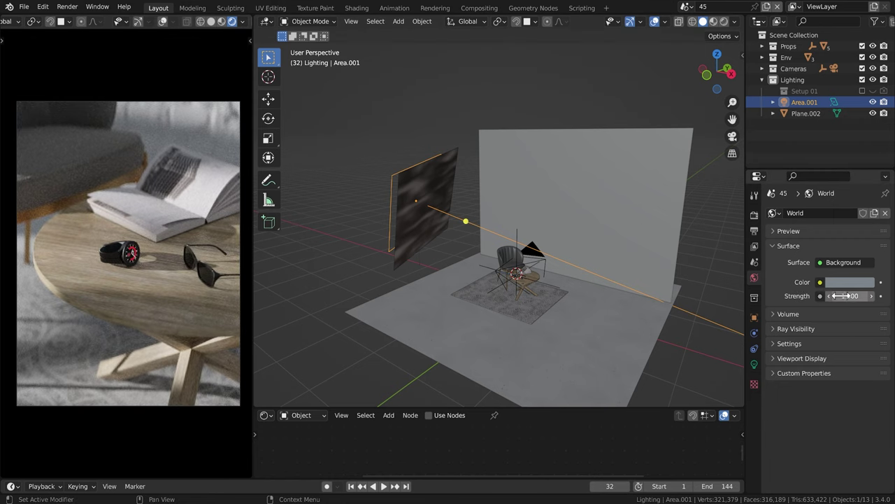
Step: Lower the world Background Strength to 0.3 and review the render
click(847, 295)
text(0.3)
key(Return)
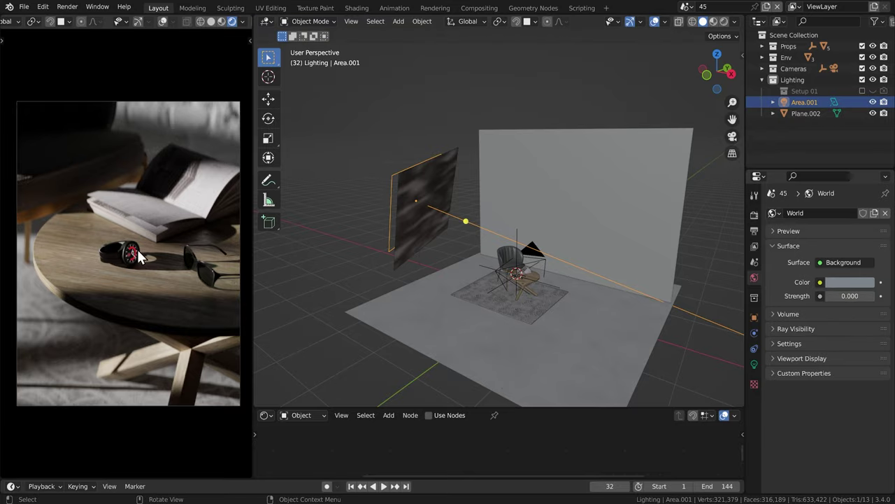
middle_drag(145, 252, 86, 226)
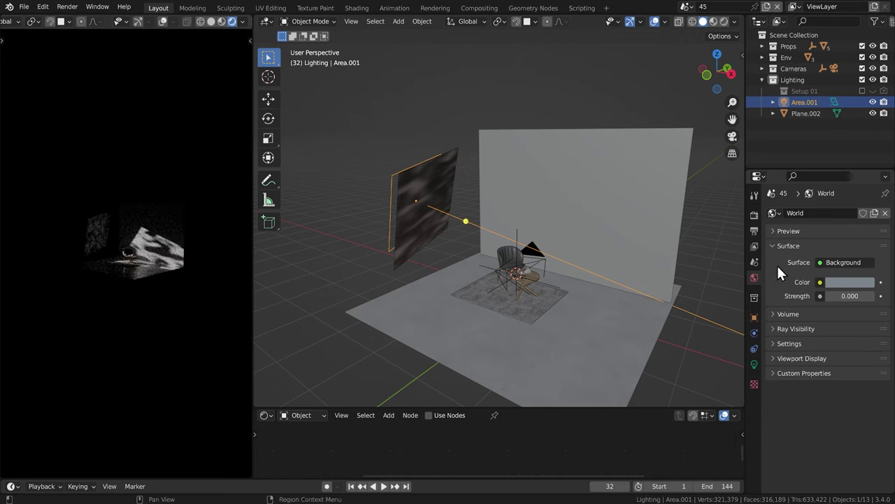
Step: Try a world strength of 1.5, then settle on 0.850
mouse_move(833, 297)
mouse_down()
mouse_move(892, 297)
mouse_move(833, 297)
mouse_move(874, 296)
mouse_move(850, 296)
mouse_up()
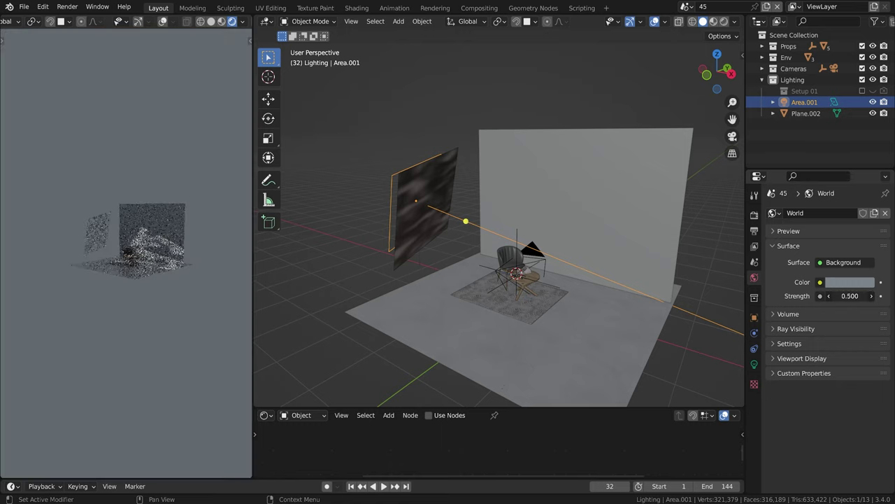
double_click(850, 296)
key(BackSpace)
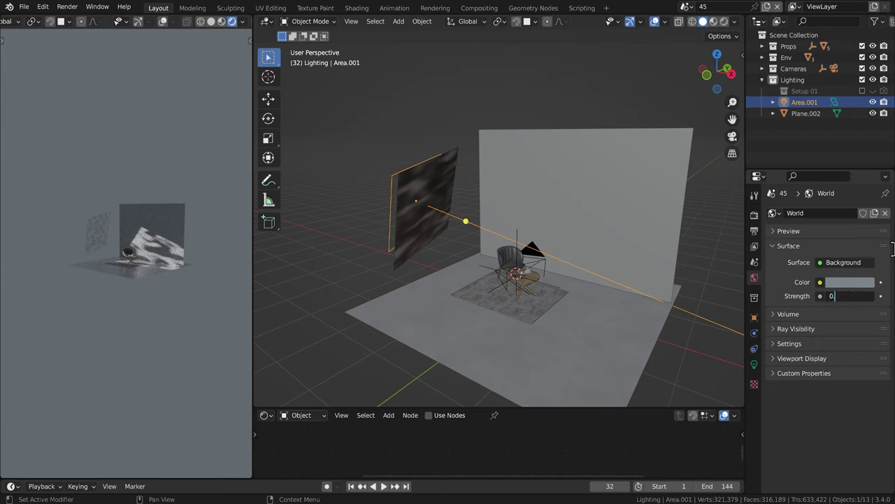
text(.85)
key(Return)
middle_drag(116, 266, 350, 266)
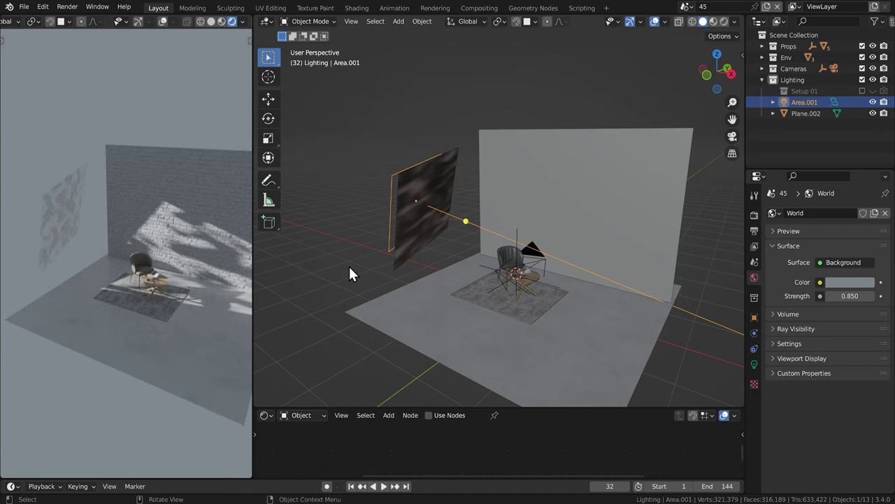
Step: Delete the Plane.002 gobo card, leaving the Area.001 light in place
key(KP_0)
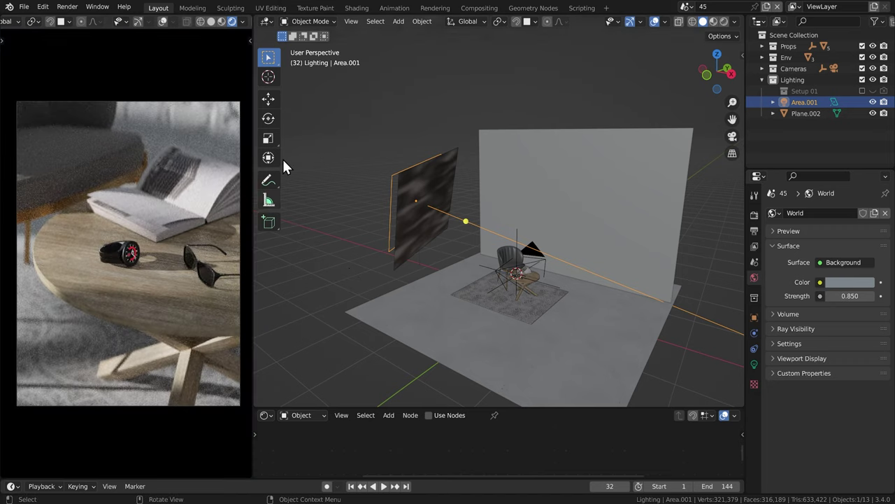
middle_drag(560, 280, 368, 232)
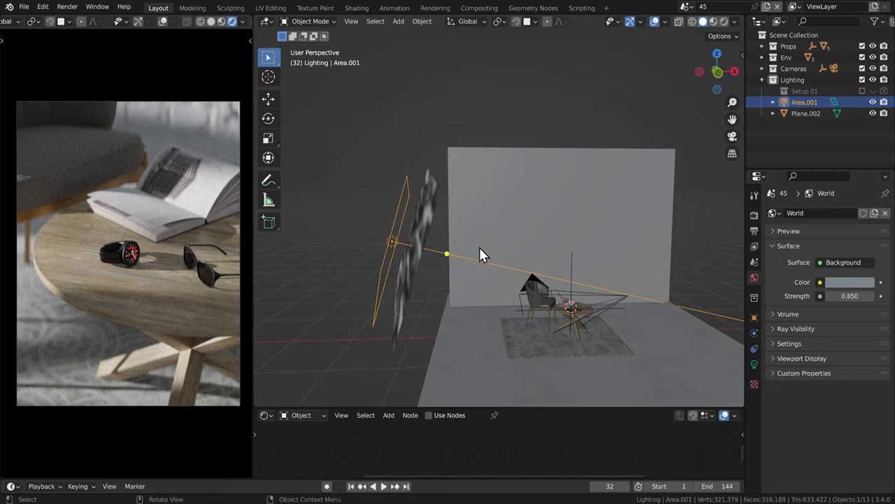
middle_drag(441, 230, 420, 217)
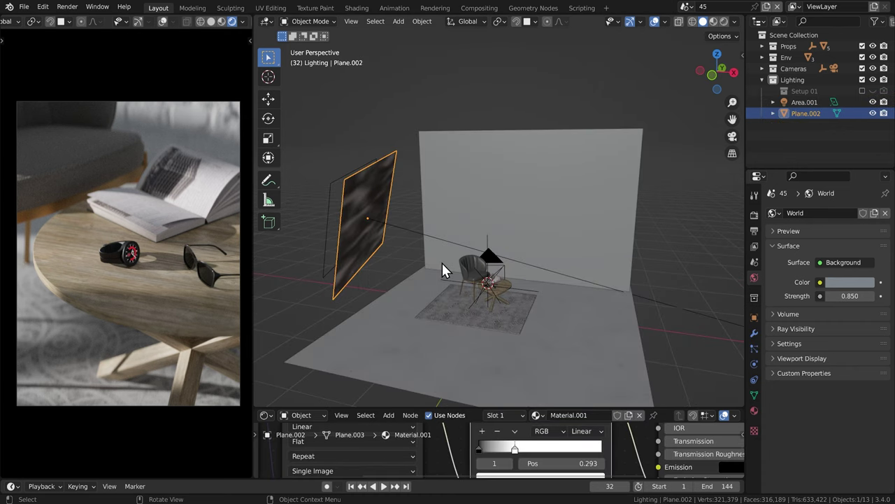
middle_drag(441, 260, 412, 244)
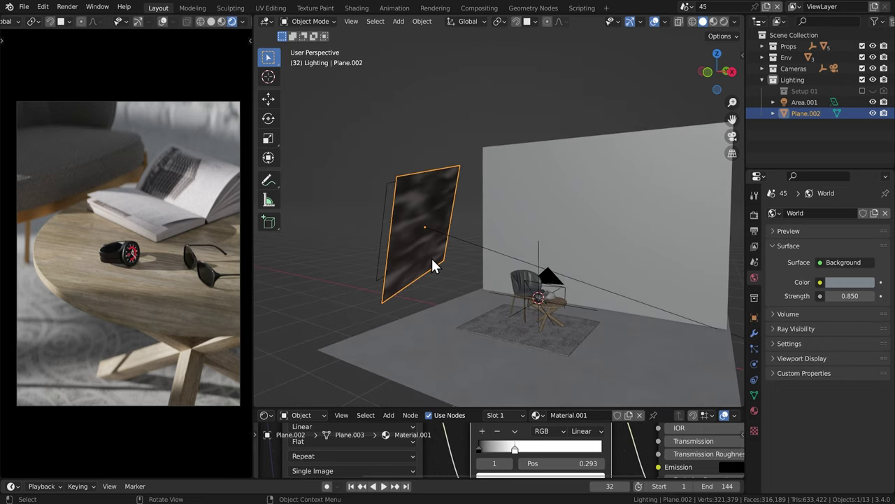
key(x)
click(433, 219)
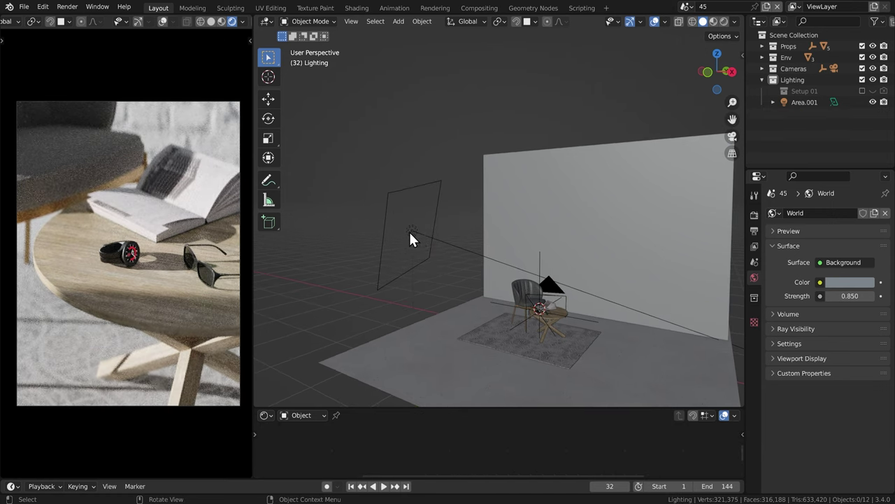
Step: Enable Use Nodes on Area.001 and arrange its Emission and Light Output nodes in view
click(410, 234)
drag(488, 405, 496, 267)
click(429, 275)
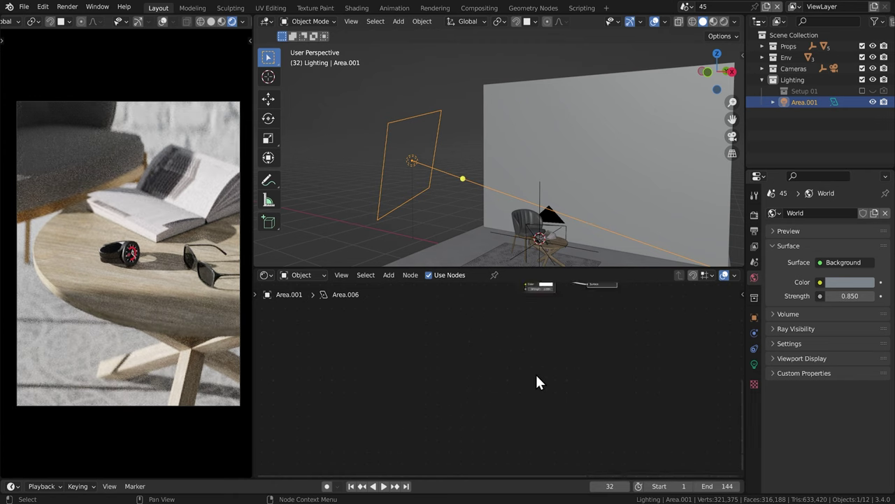
middle_drag(571, 354, 635, 438)
drag(499, 365, 548, 336)
click(534, 339)
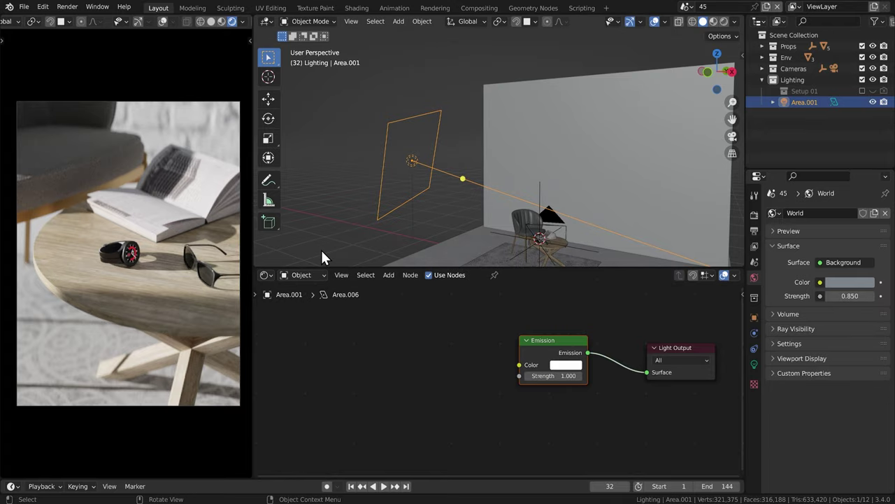
middle_drag(210, 270, 168, 335)
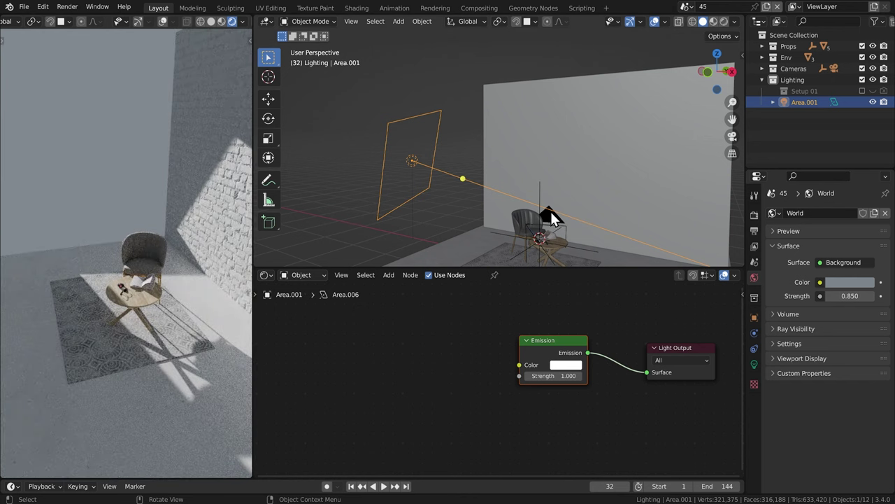
Step: Tick Camera under Area.001's Ray Visibility in Object properties
click(755, 317)
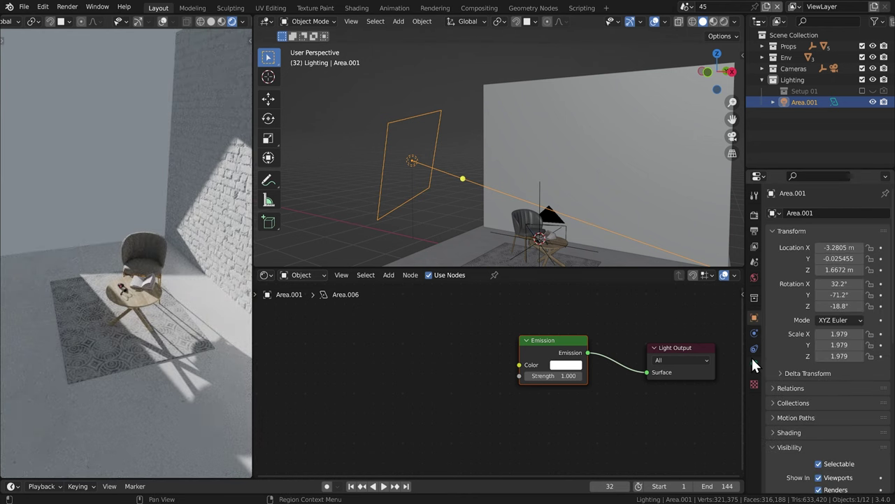
scroll(808, 364, down, 5)
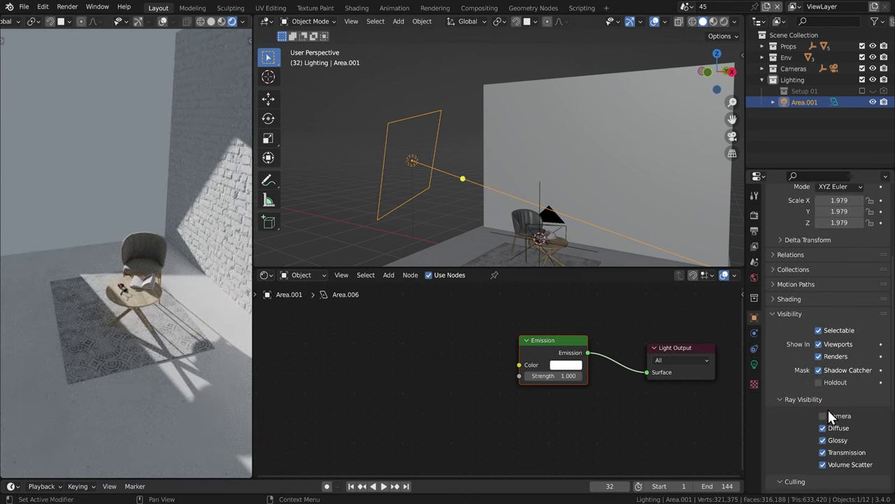
click(823, 417)
Step: Turn on overlays in the rendered preview and orbit to frame the light
middle_drag(161, 317, 175, 203)
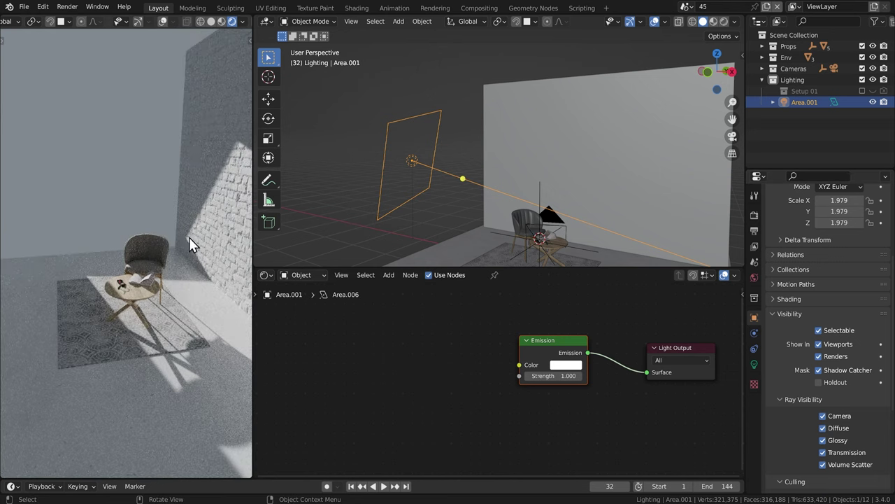
middle_drag(189, 237, 180, 39)
click(164, 23)
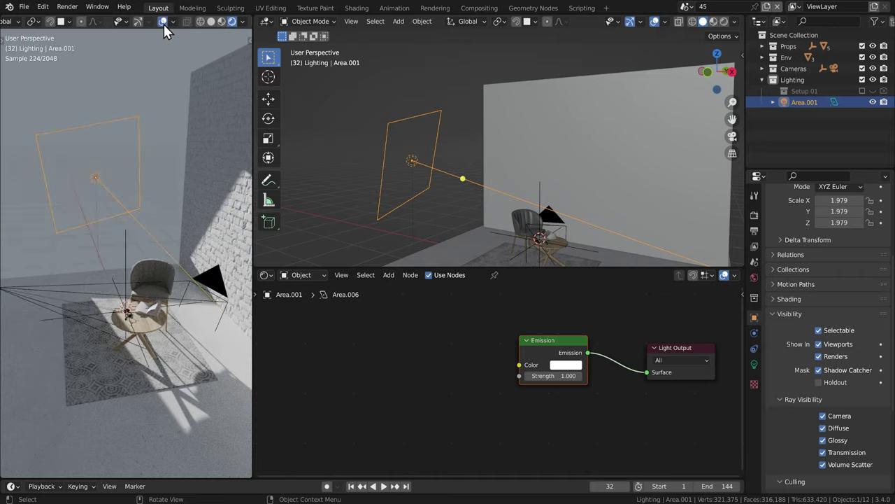
middle_drag(146, 289, 198, 314)
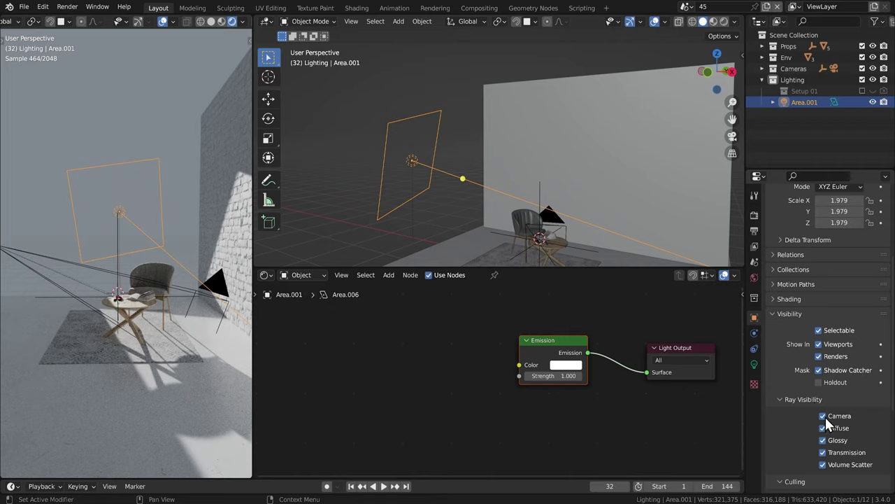
middle_drag(119, 348, 154, 237)
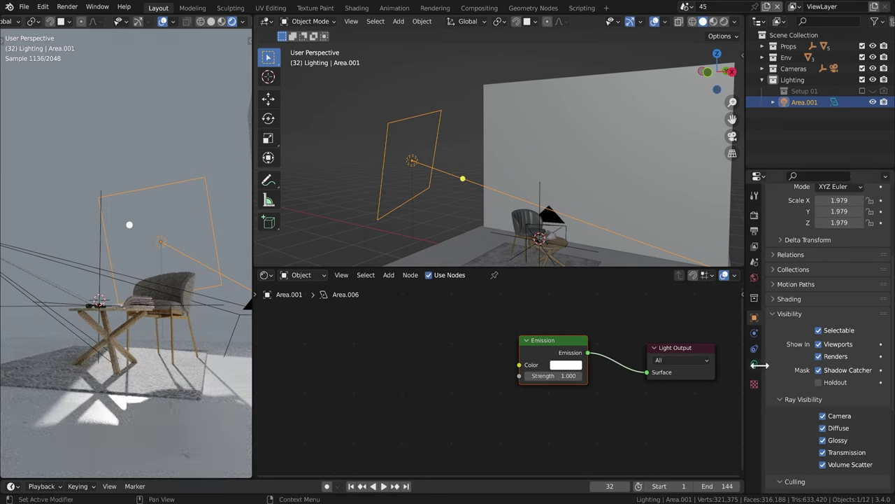
Step: Show Area.001's light settings, try wider Beam Spread, return it to 1°, and move the Emission node
click(756, 365)
drag(859, 399, 882, 399)
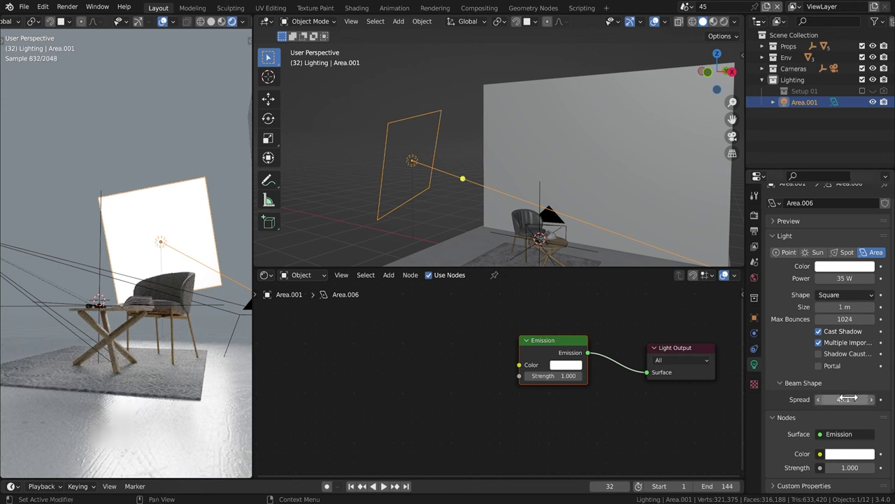
drag(846, 399, 798, 399)
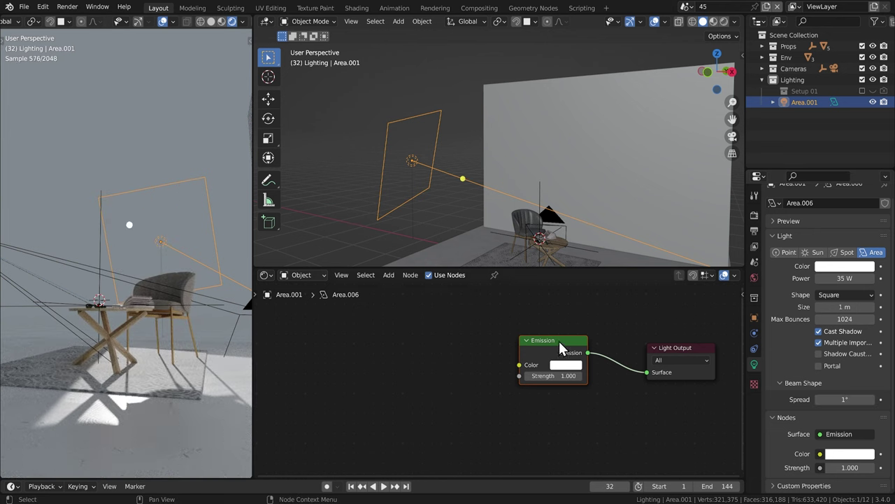
drag(563, 342, 579, 324)
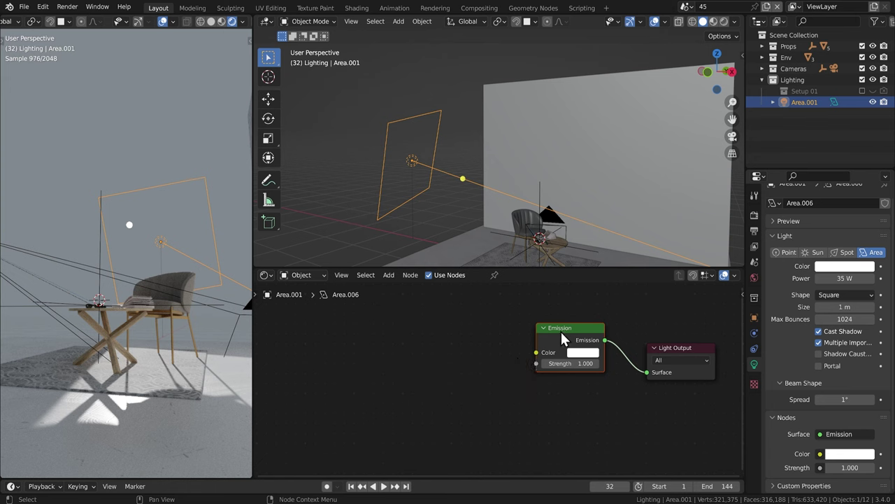
Step: Add a mapped image texture to Emission colour, loading Desktop/Gobos/Single/Abstract Gobo (9).jpg
key(ctrl+t)
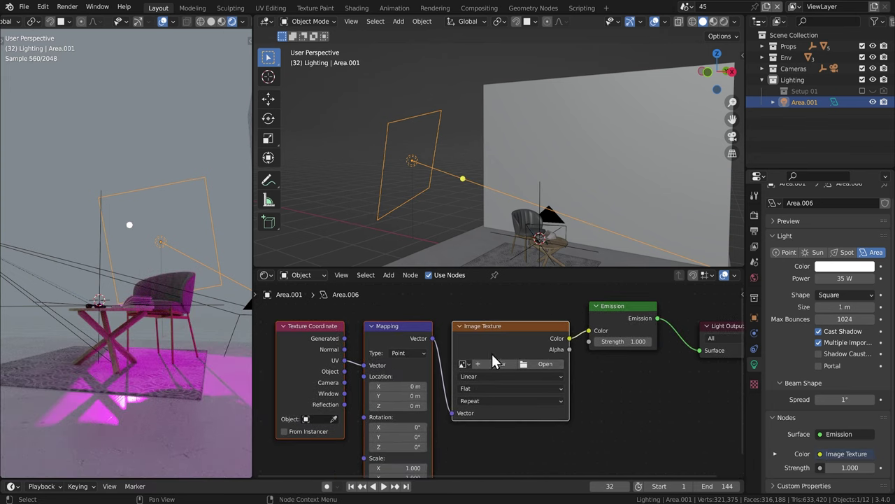
click(547, 363)
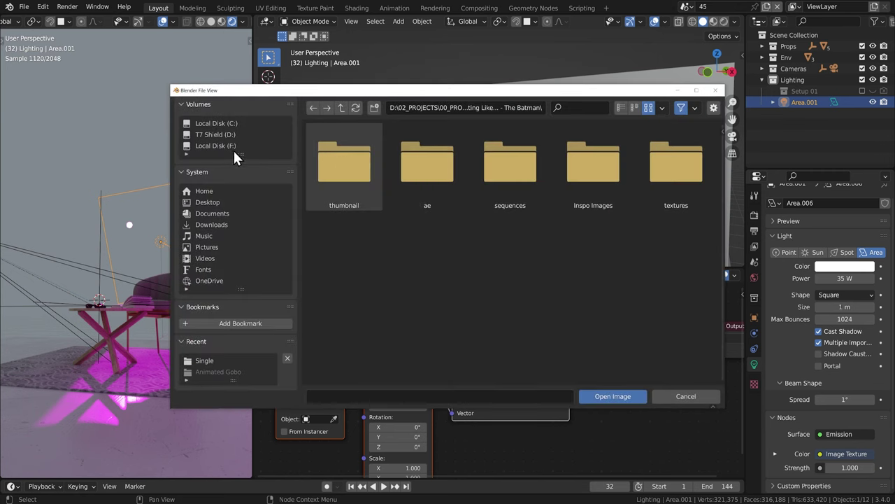
click(210, 201)
double_click(346, 162)
double_click(346, 162)
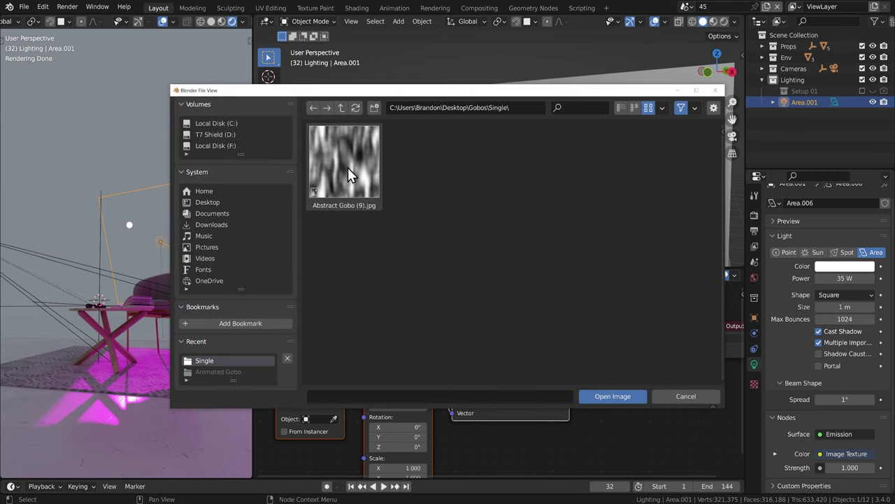
double_click(351, 175)
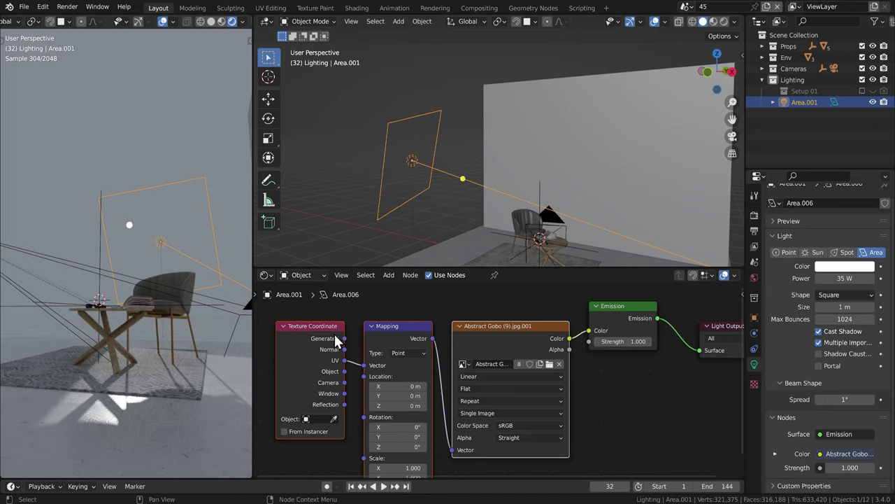
Step: Feed Object coordinates into the Mapping vector, set Mapping Type to Texture, and view through the camera
scroll(618, 383, down, 2)
middle_drag(96, 284, 126, 343)
scroll(412, 372, up, 3)
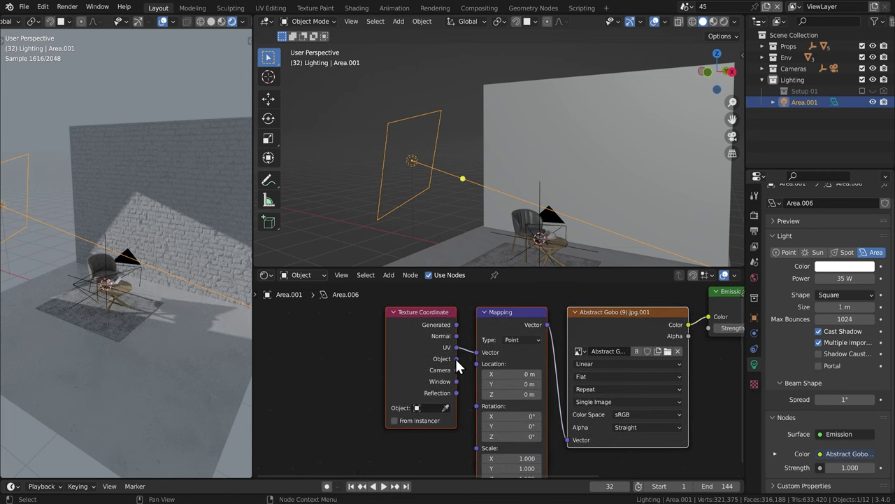
drag(456, 358, 477, 352)
click(510, 340)
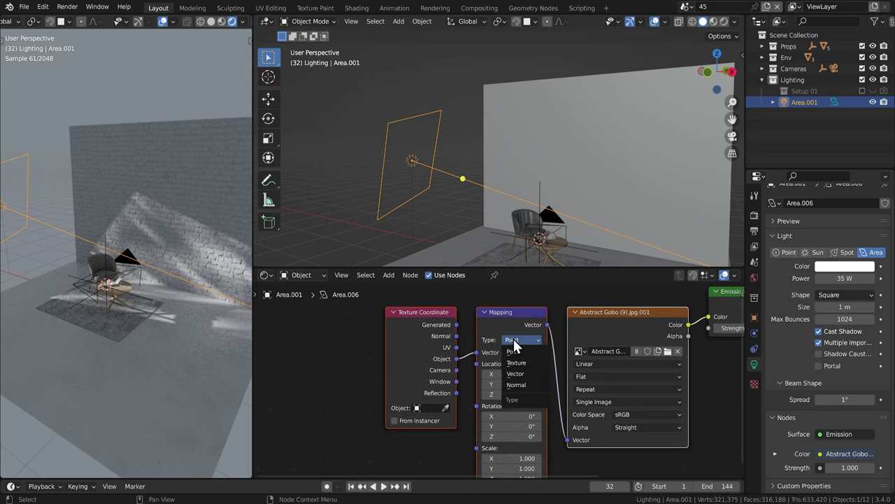
click(515, 362)
middle_drag(200, 334, 79, 305)
key(KP_0)
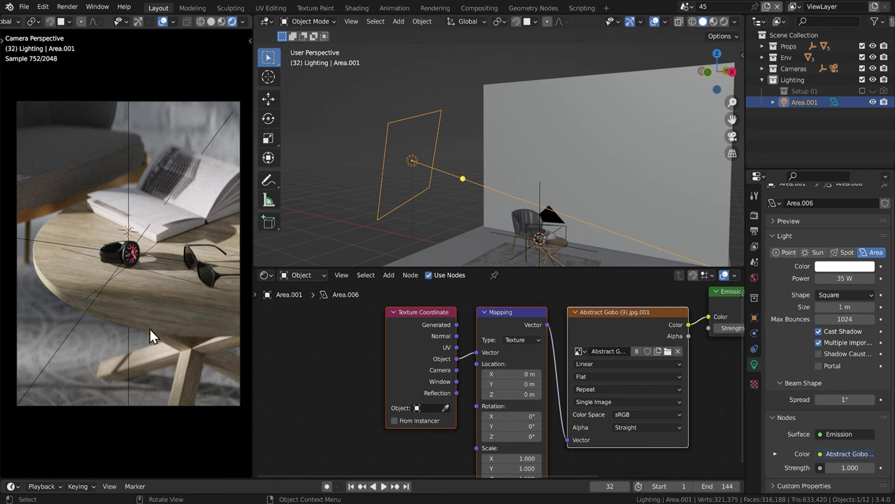
Step: Hide the preview's overlays and rotate the area light from top view
click(161, 22)
alt+middle_drag(455, 210, 478, 196)
key(r)
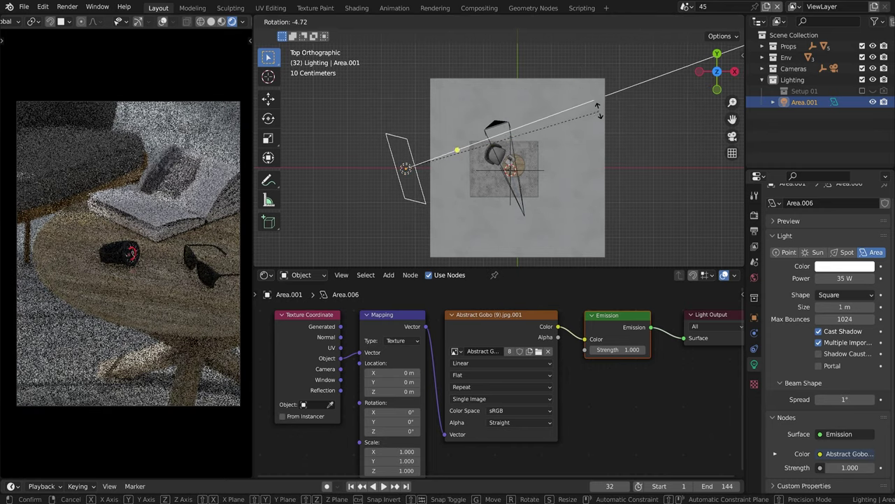
click(530, 157)
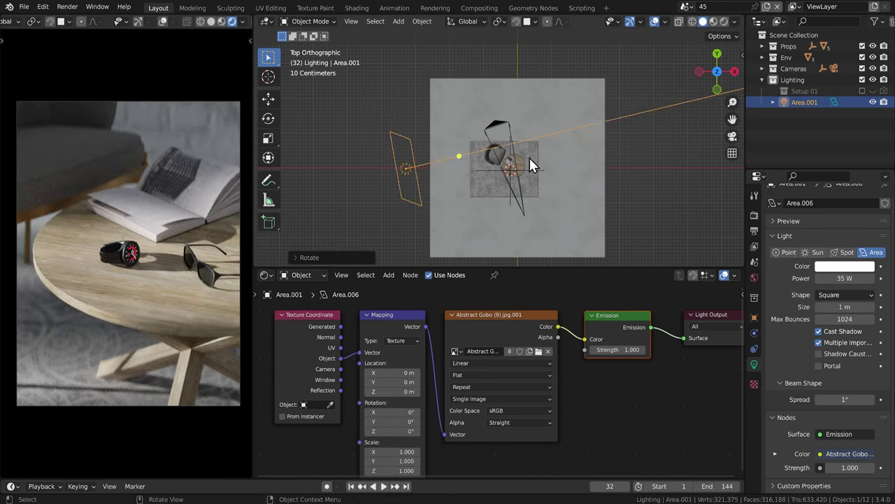
Step: Refine the light's rotation using front and top views, then orbit to check the lit table
key(KP_1)
key(r)
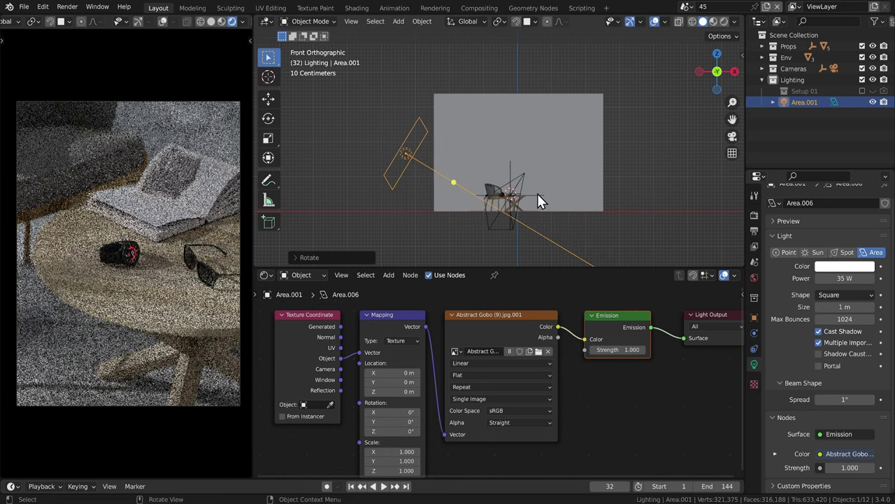
key(KP_7)
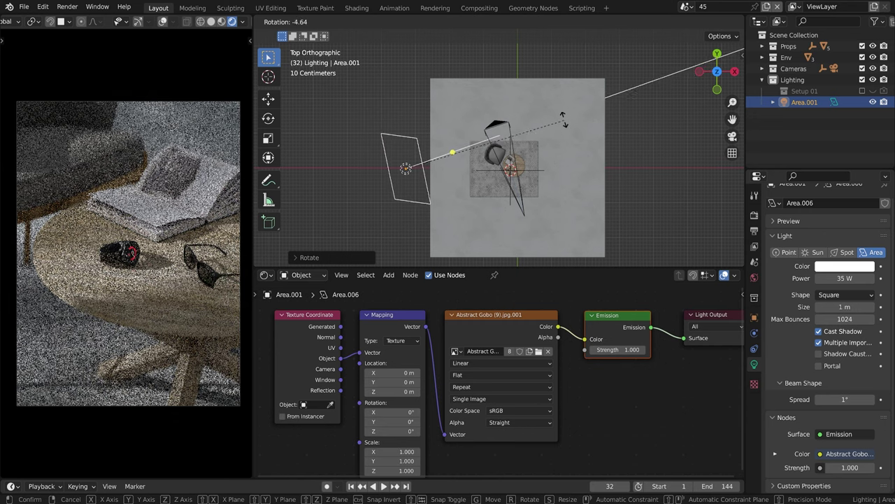
click(559, 130)
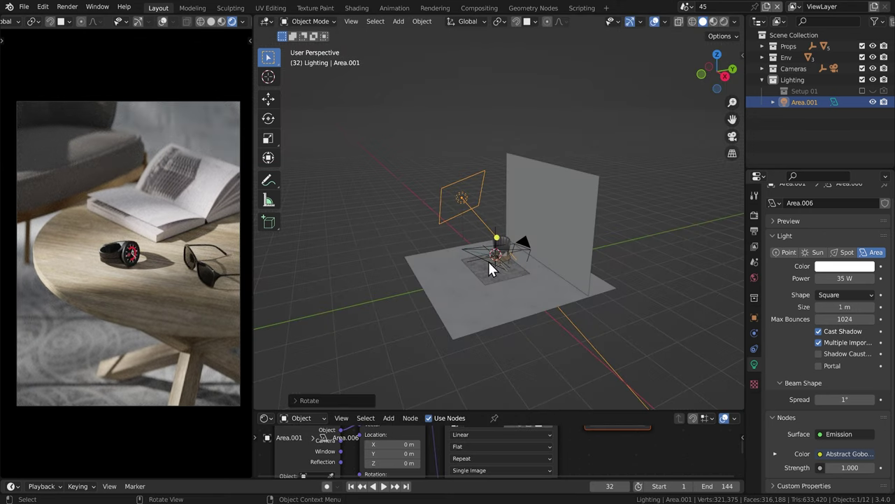
middle_drag(488, 259, 473, 225)
scroll(522, 265, up, 6)
scroll(529, 249, up, 2)
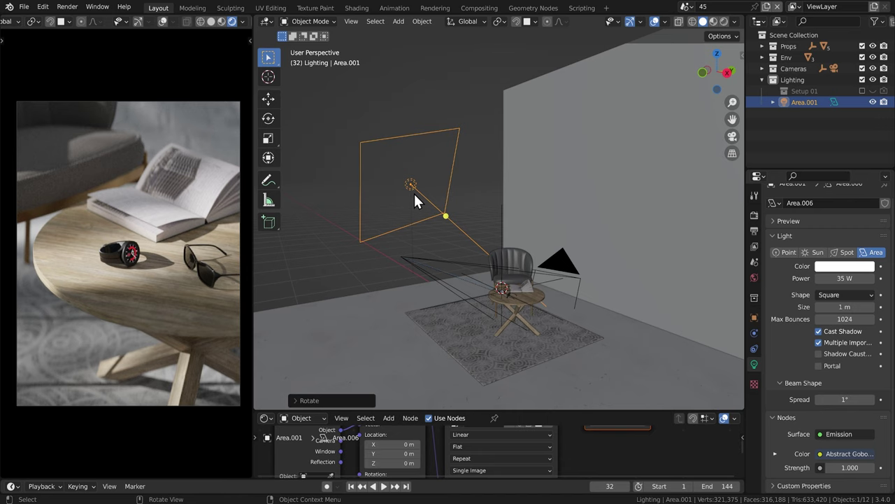
middle_drag(555, 315, 581, 317)
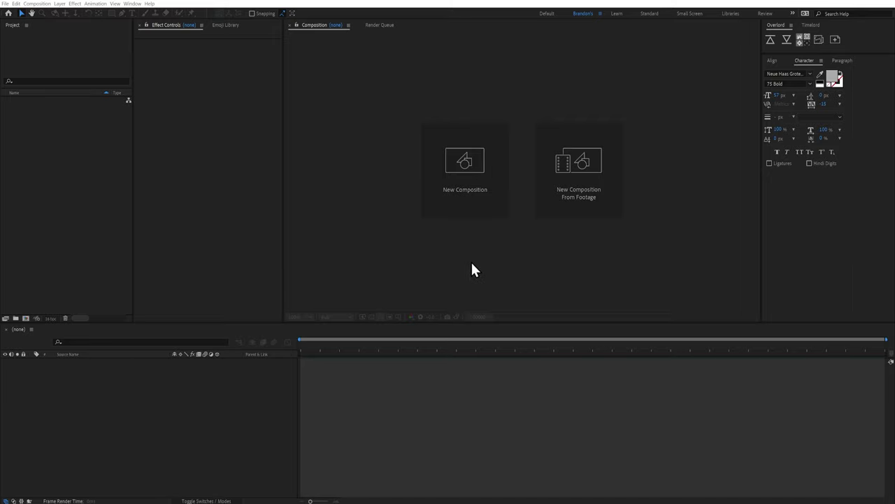
Step: Create a 1080×1080, 24 fps, 200-frame composition named 'animated gobo'
click(471, 185)
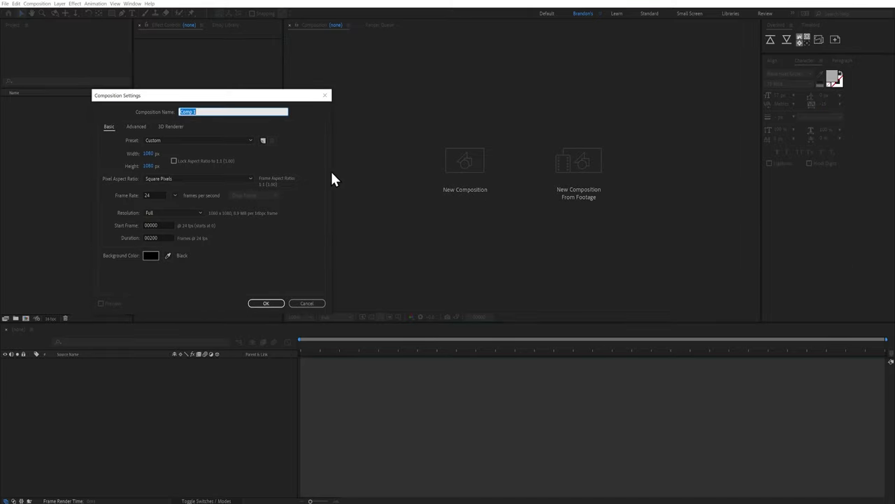
text(animated gobo)
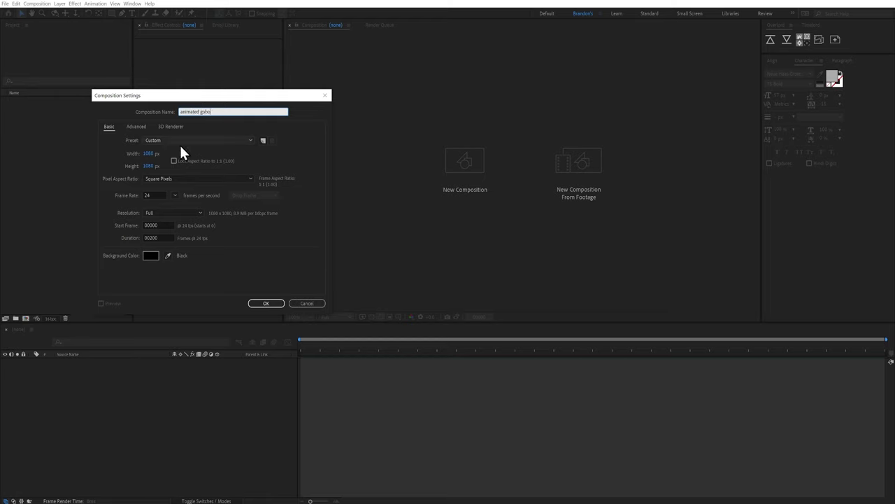
click(131, 154)
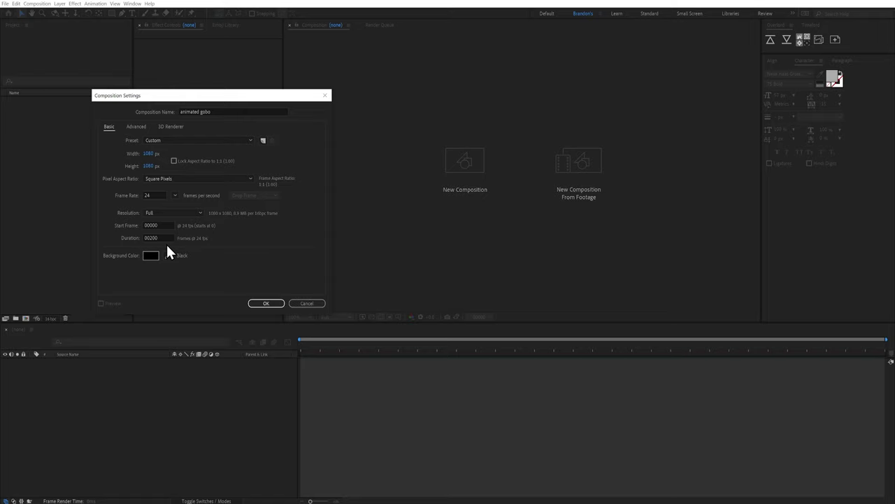
click(267, 304)
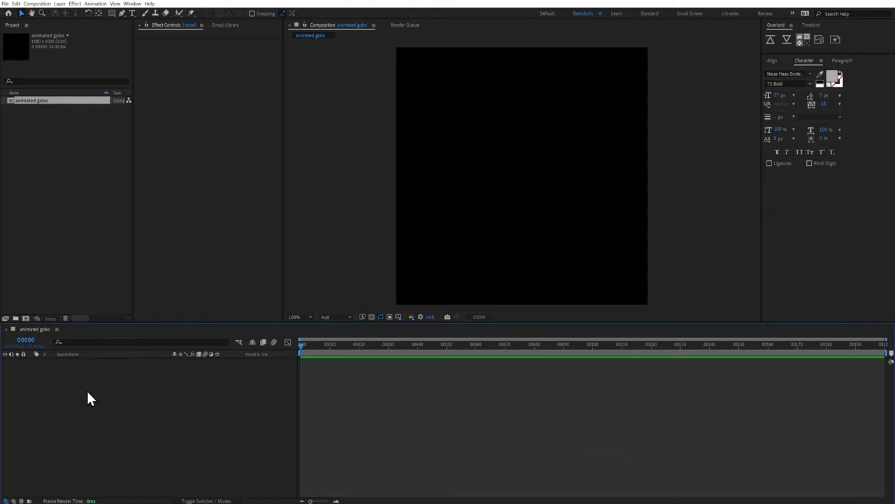
Step: Add a black 1080×1080 solid layer, Black Solid 1, with Ctrl+Y
key(ctrl+y)
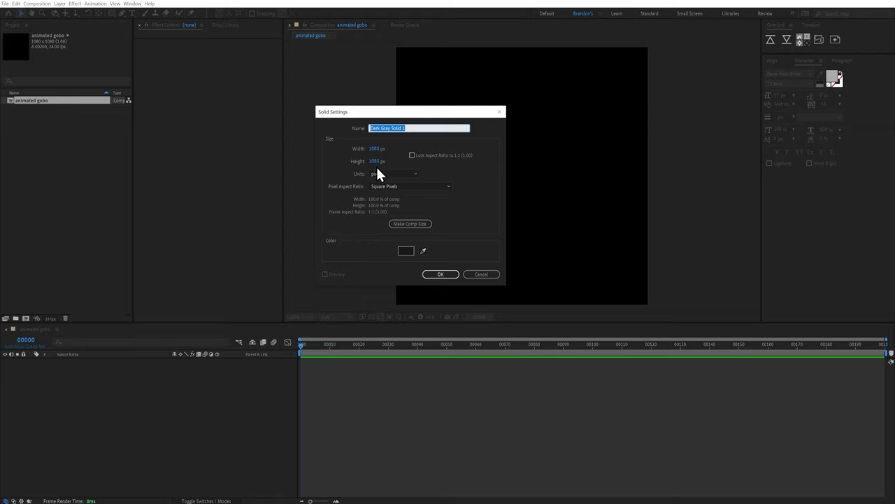
click(406, 250)
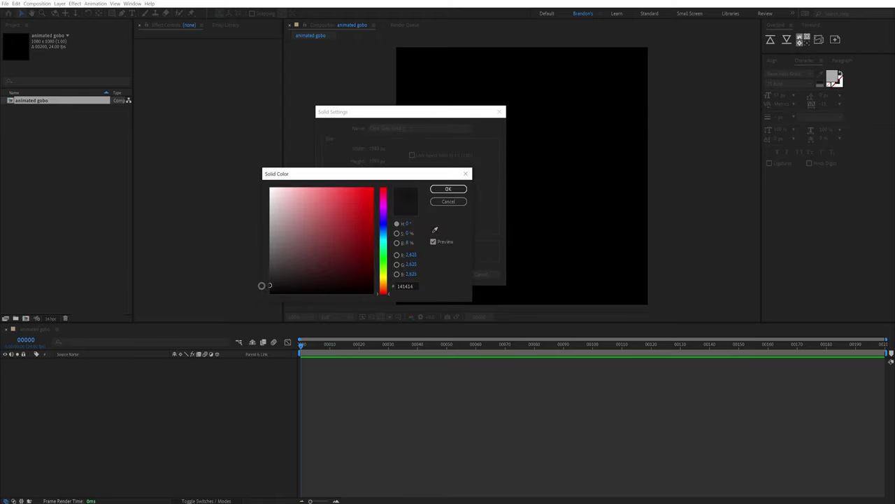
click(449, 190)
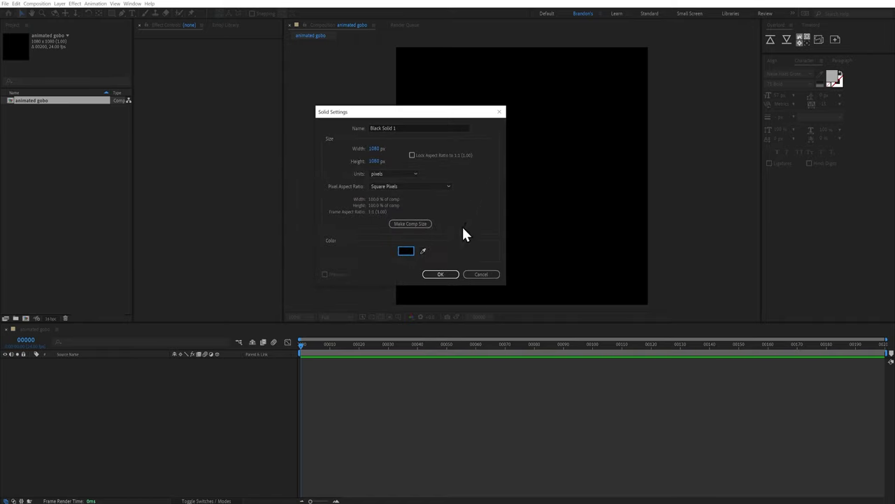
click(441, 274)
click(371, 425)
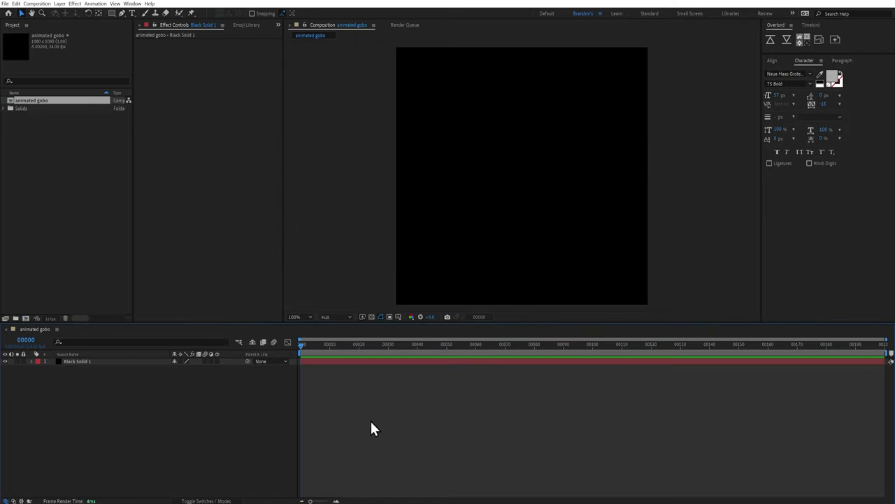
Step: Apply Fractal Noise to Black Solid 1 through the effect search for 'fractal'
click(82, 361)
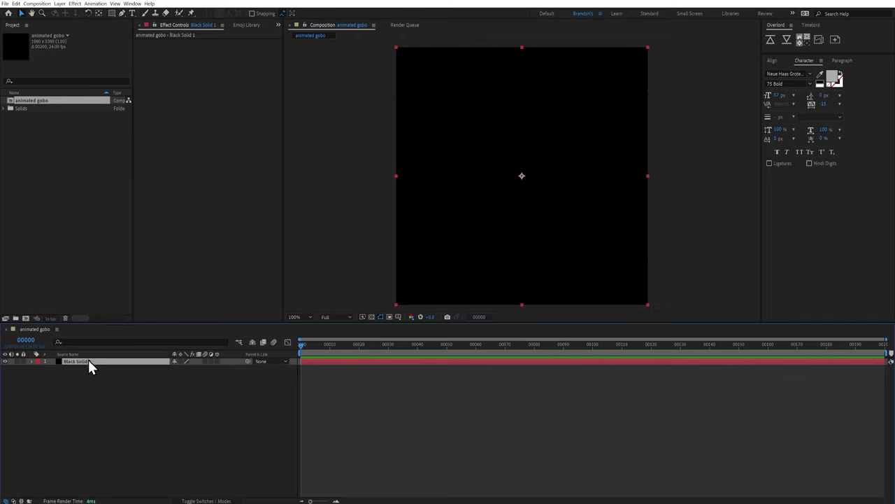
key(ctrl+space)
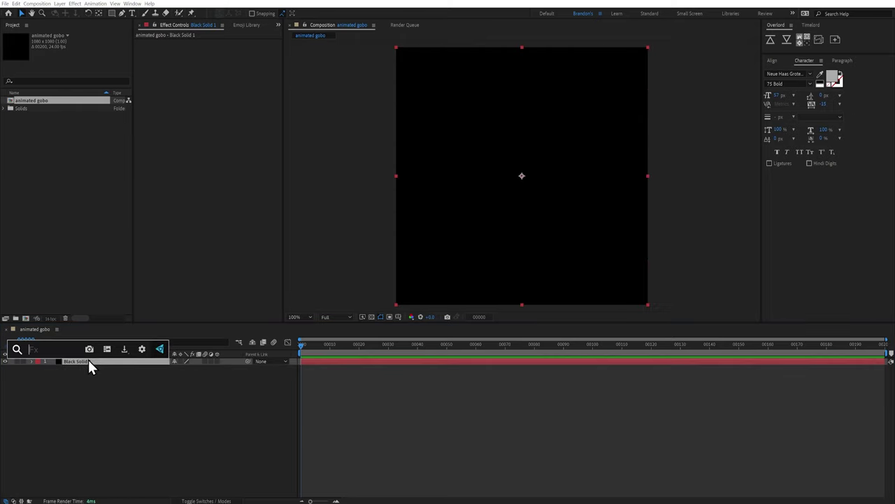
text(fractal)
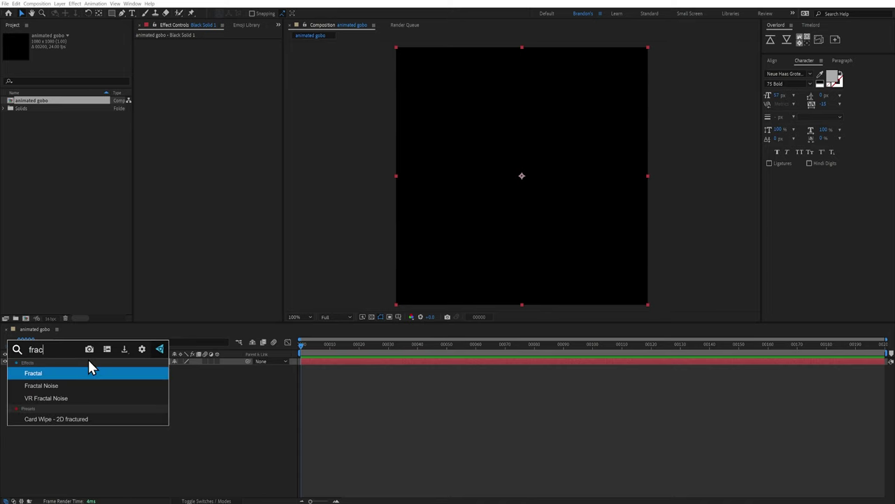
click(62, 385)
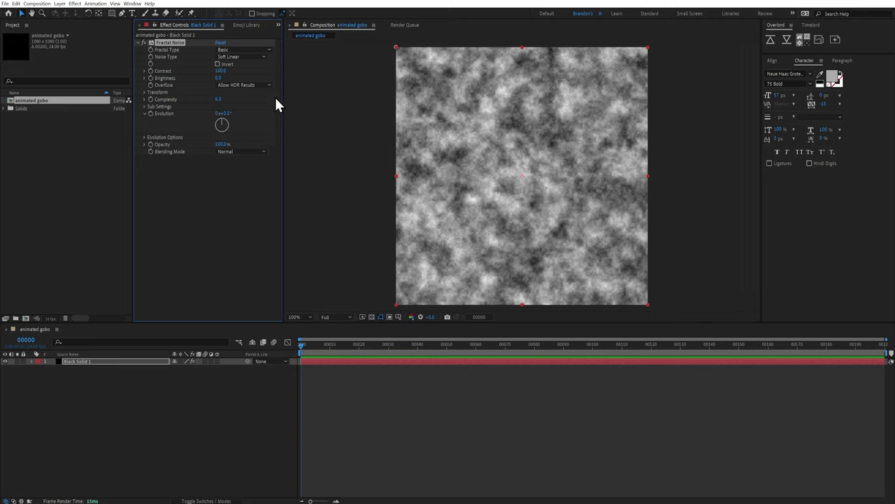
Step: Try the Max, Swirly, Cloudy, Terrain and Subscale fractal types
click(227, 51)
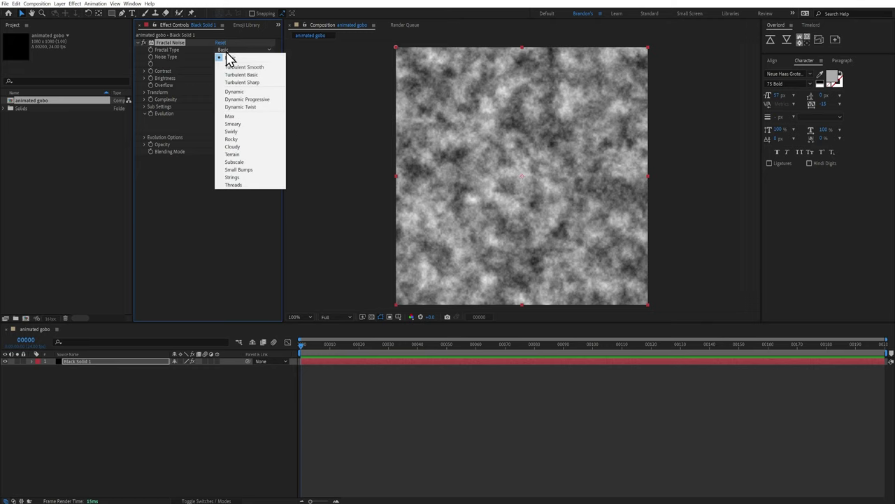
click(236, 116)
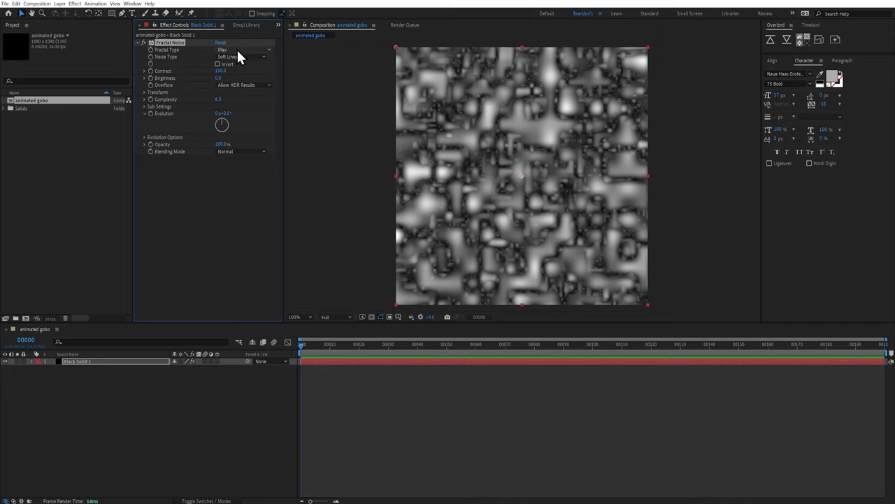
click(245, 49)
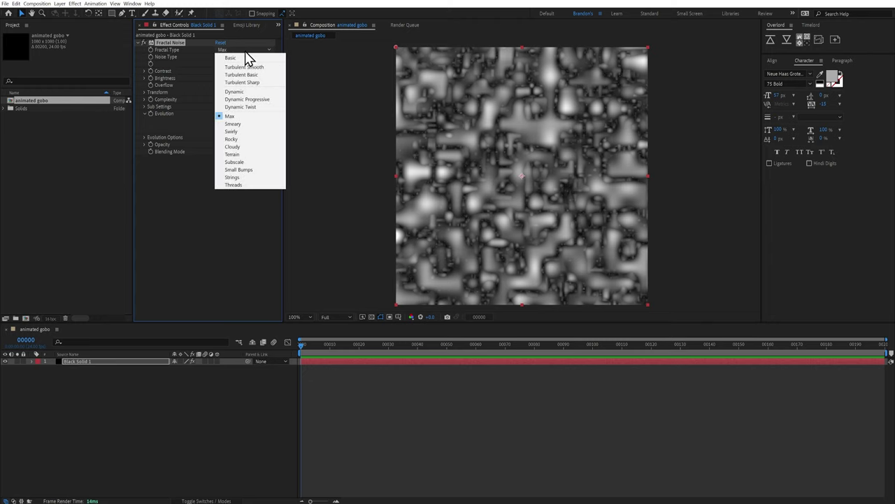
click(260, 133)
click(261, 50)
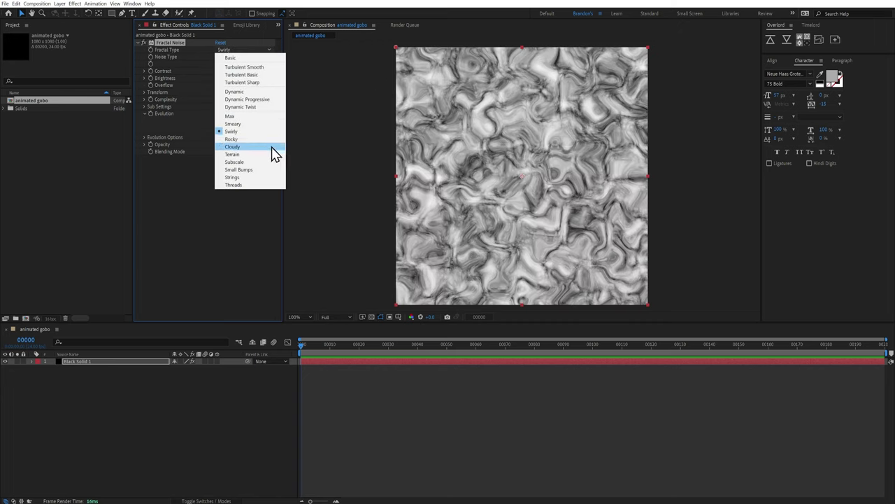
click(272, 147)
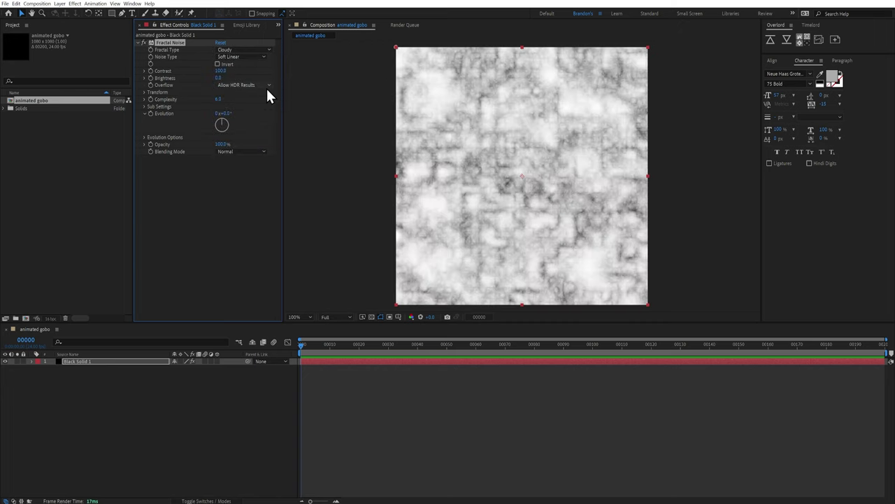
click(235, 49)
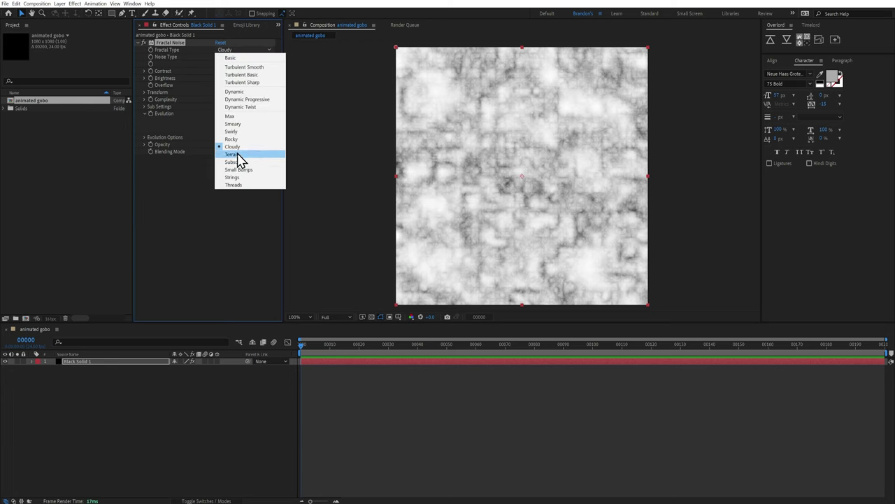
click(238, 154)
click(221, 48)
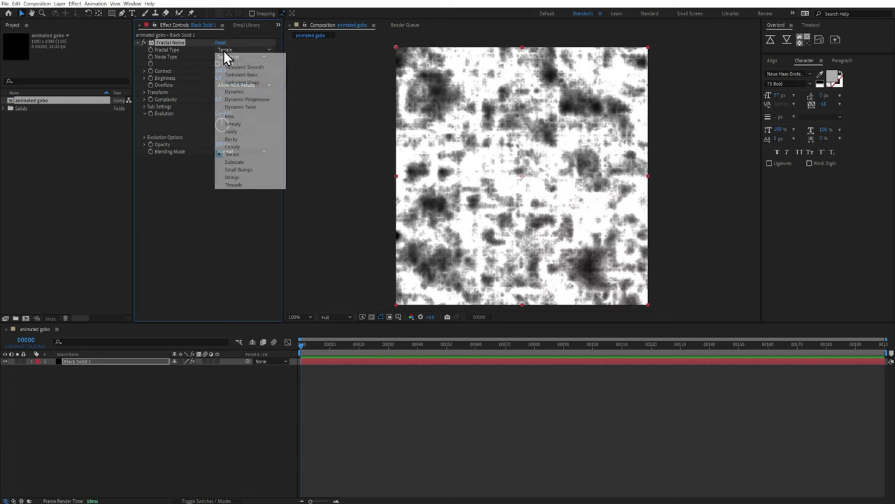
click(259, 163)
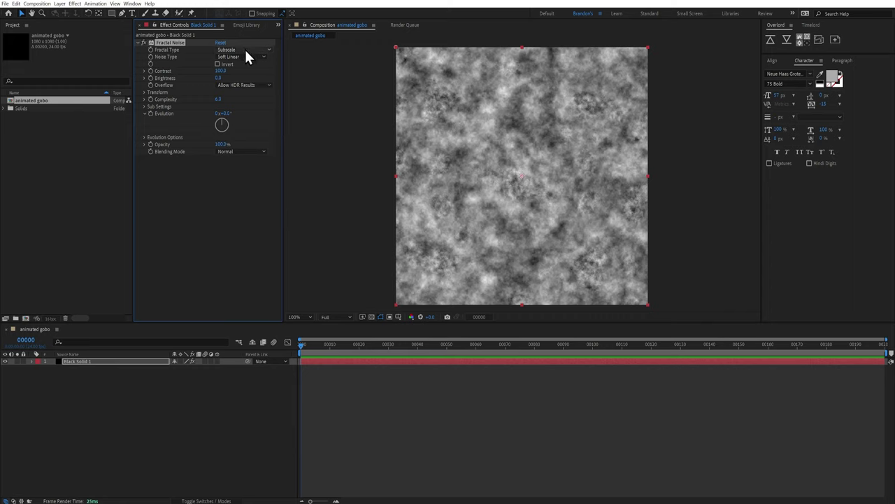
Step: Try Small Bumps, Strings, Cloudy and Swirly, then settle on Dynamic Progressive
click(244, 48)
click(257, 171)
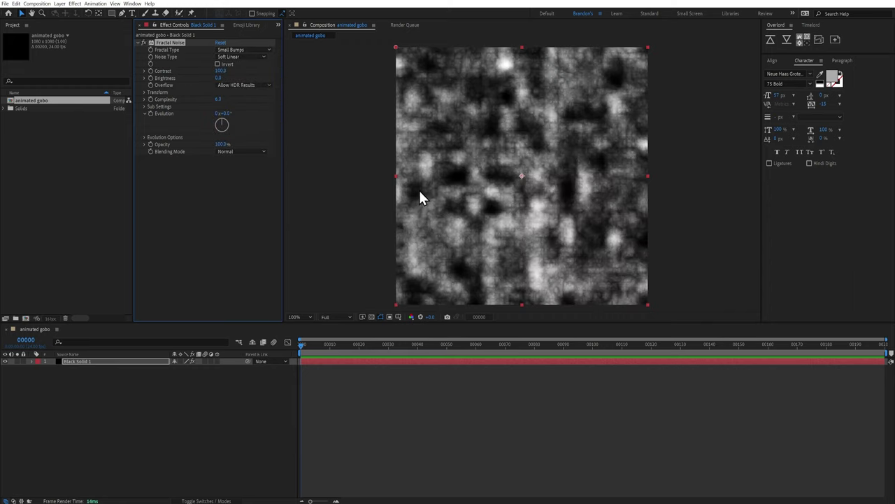
click(240, 50)
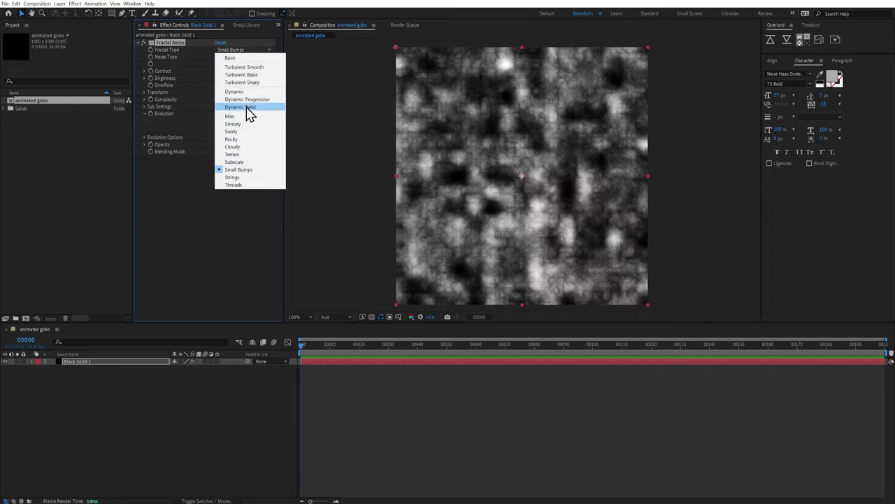
click(245, 178)
click(244, 50)
click(243, 154)
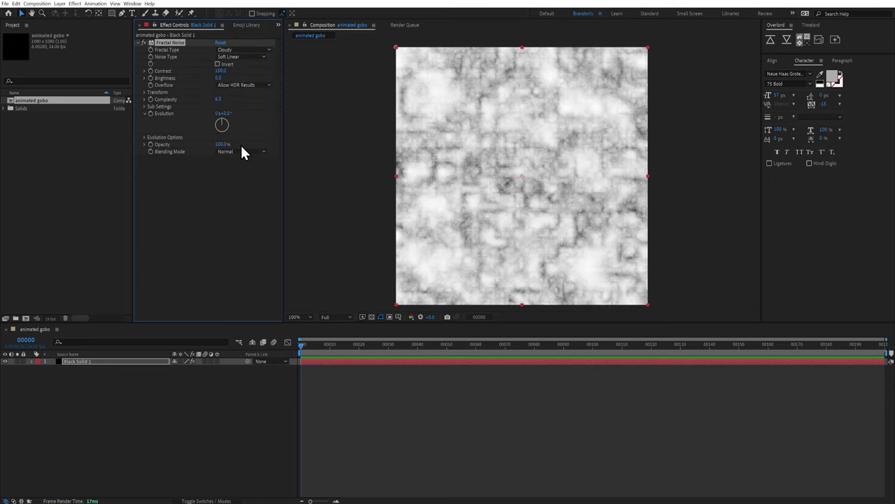
click(246, 52)
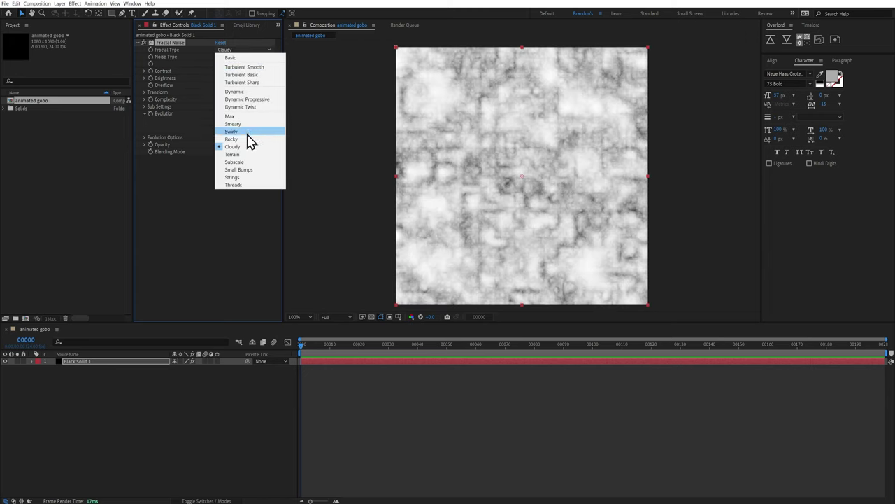
click(247, 132)
click(242, 49)
click(248, 100)
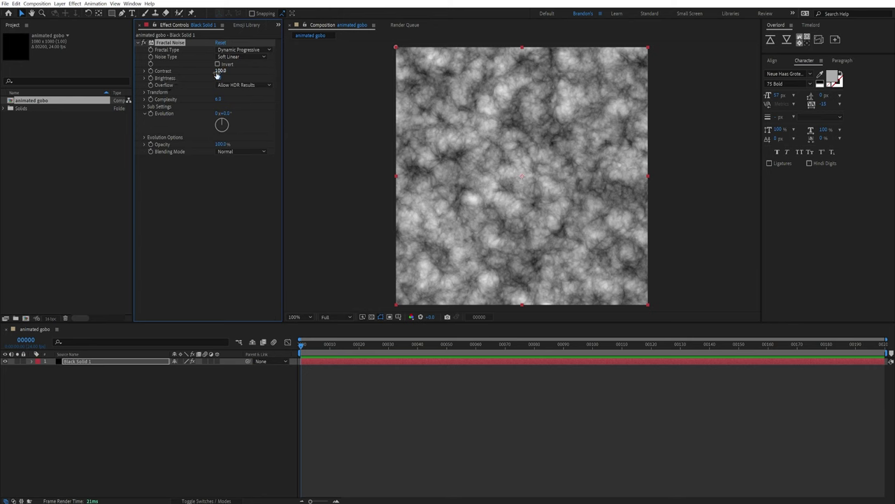
Step: Raise the noise Contrast to 410 and set Complexity to 6
drag(219, 71, 333, 72)
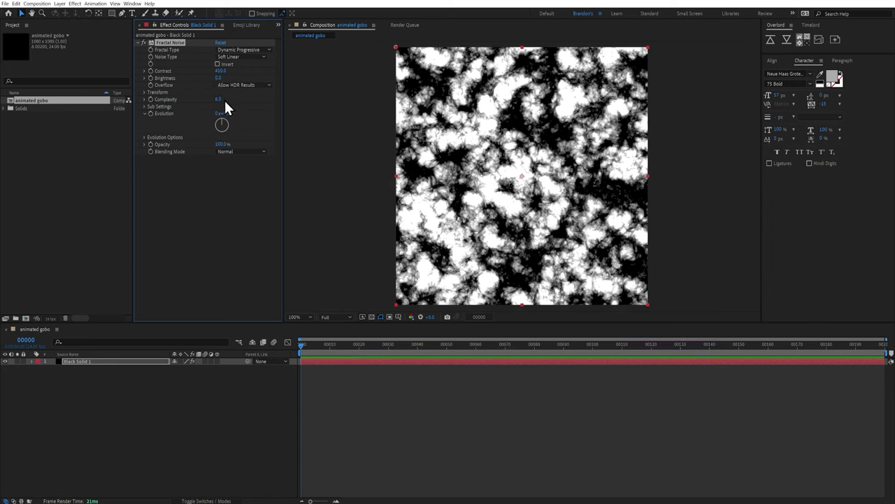
mouse_move(222, 99)
mouse_down()
mouse_move(209, 99)
mouse_move(254, 98)
mouse_move(229, 104)
mouse_up()
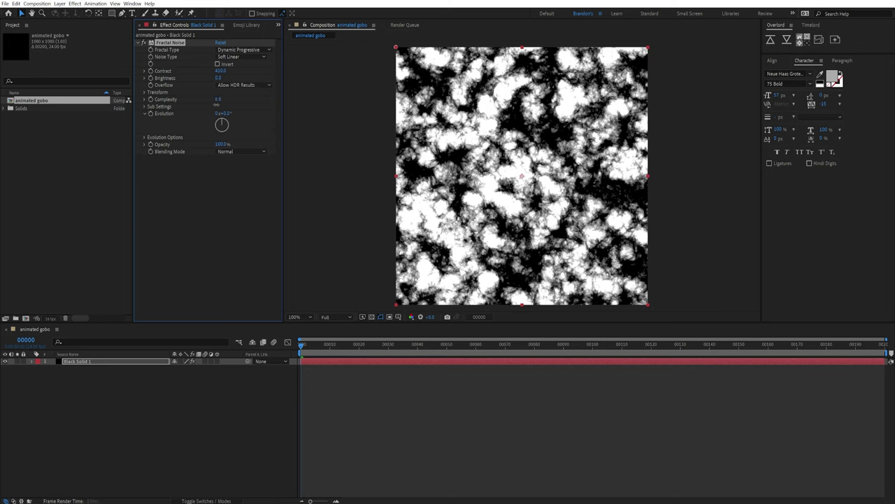
key(ctrl+z)
right_click(219, 100)
click(223, 114)
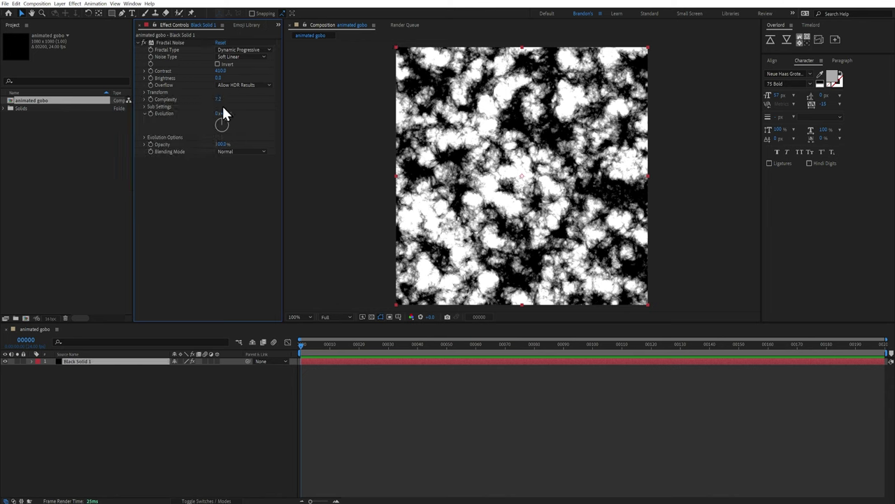
click(221, 99)
text(6)
key(Return)
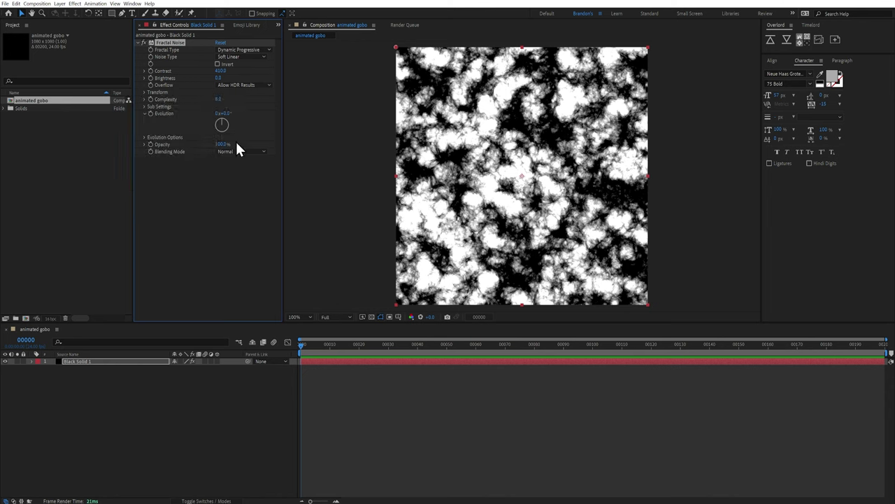
Step: Increase the noise Transform Scale to 169 and turn the Evolution dial past one revolution
click(144, 93)
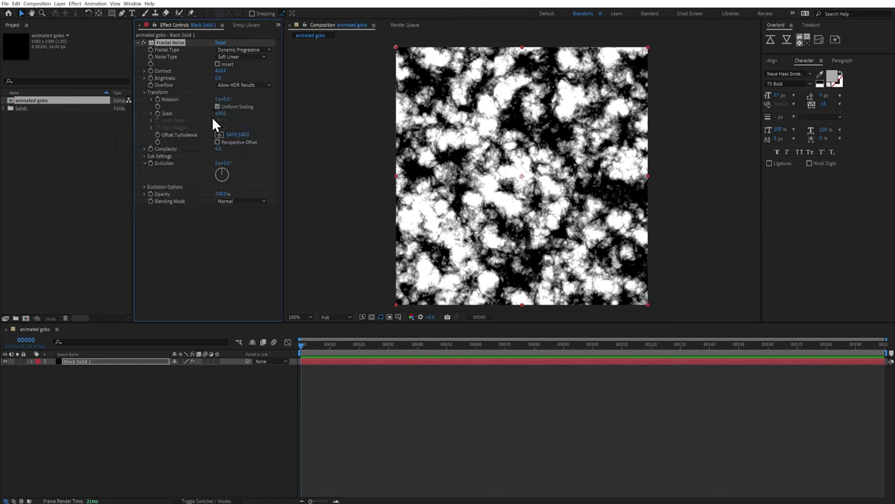
drag(221, 114, 249, 114)
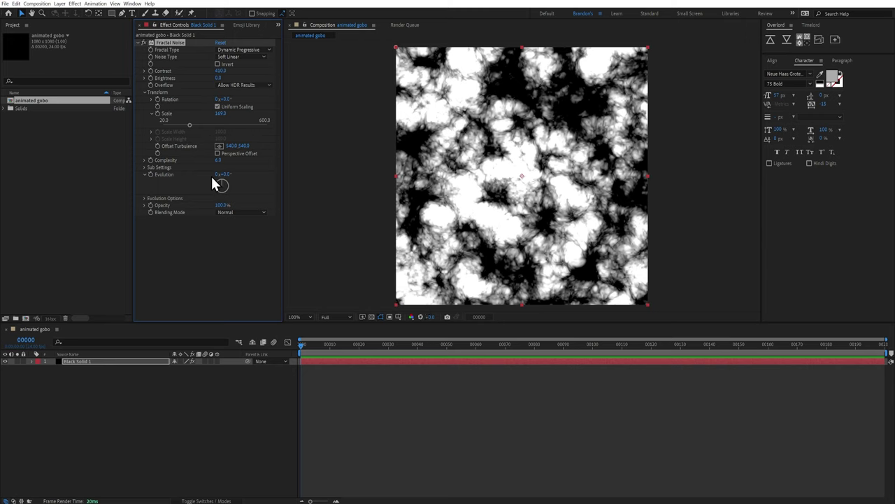
mouse_move(224, 183)
mouse_down()
mouse_move(231, 192)
mouse_move(217, 200)
mouse_move(227, 180)
mouse_move(221, 196)
mouse_move(212, 187)
mouse_move(226, 180)
mouse_move(225, 196)
mouse_move(214, 190)
mouse_move(228, 192)
mouse_move(231, 181)
mouse_move(218, 181)
mouse_move(232, 178)
mouse_move(232, 197)
mouse_move(217, 192)
mouse_move(229, 193)
mouse_move(224, 172)
mouse_up()
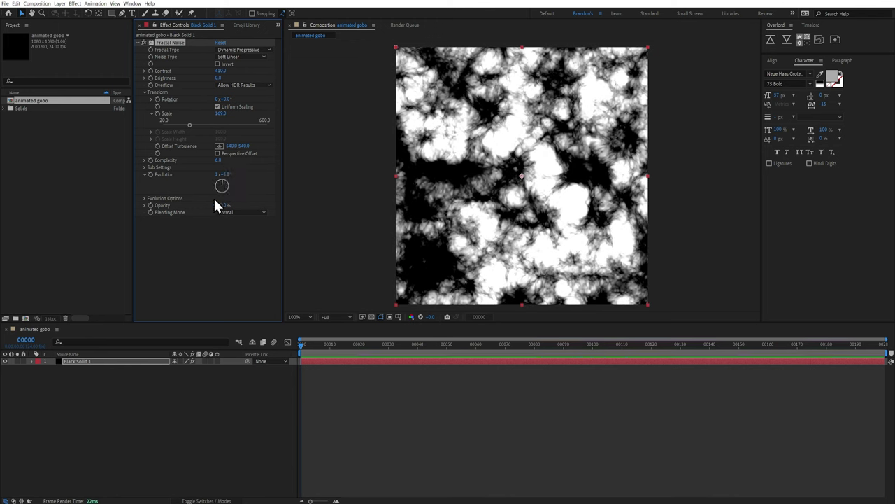
Step: Keyframe Evolution from 1 revolution at frame 0 to 2 revolutions at frame 199, revealing keyframes with U
drag(308, 344, 254, 286)
click(151, 174)
drag(304, 345, 886, 343)
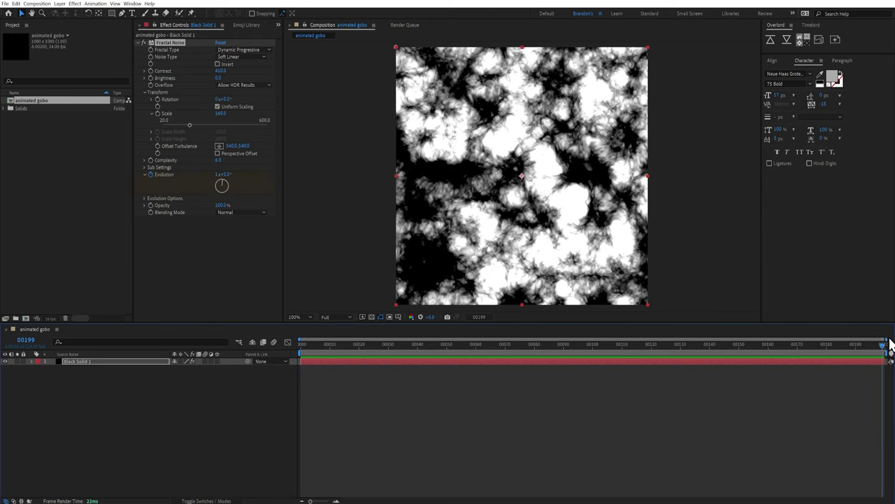
click(218, 174)
text(2)
key(Return)
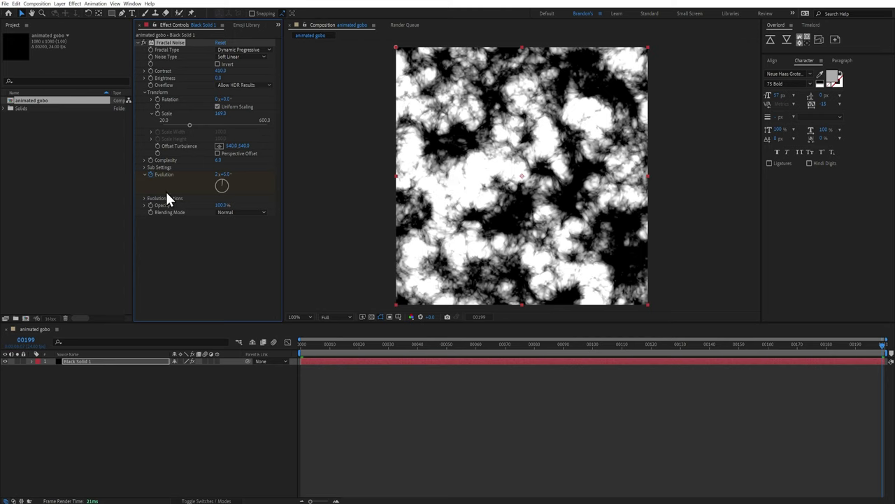
click(340, 362)
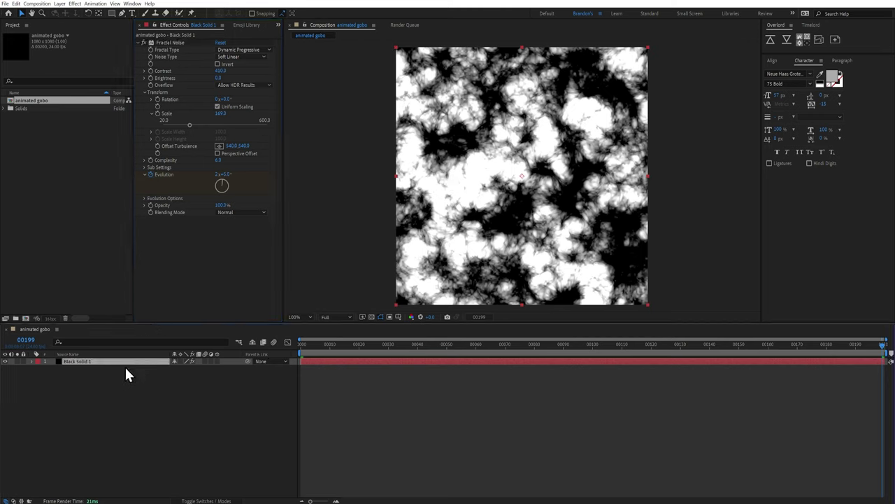
key(u)
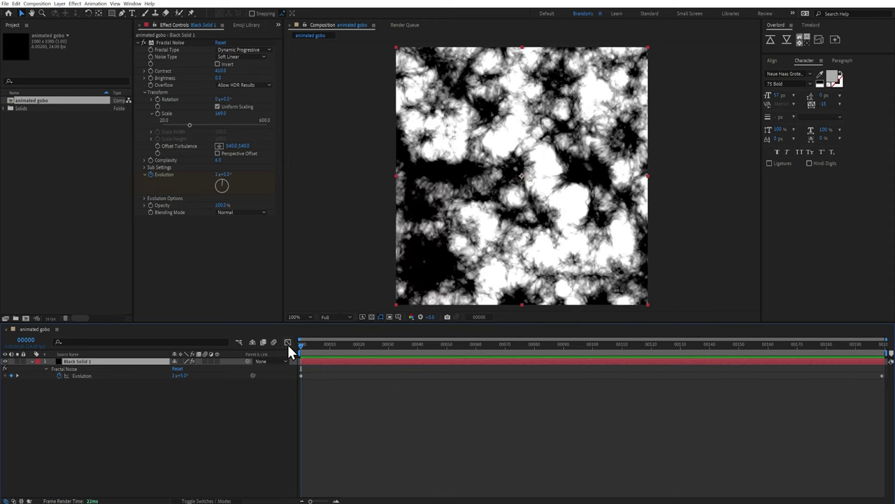
Step: Preview the evolution and scrub the end Evolution value at frame 199
drag(328, 347, 285, 353)
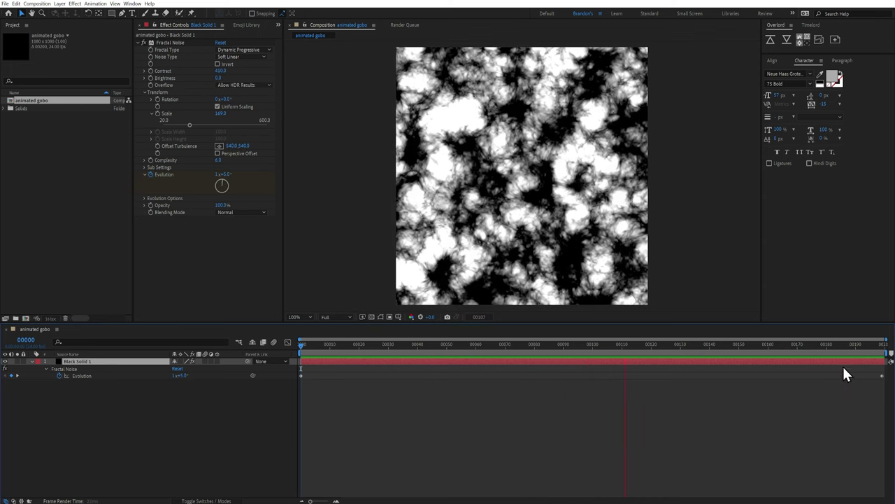
key(space)
click(881, 348)
click(883, 346)
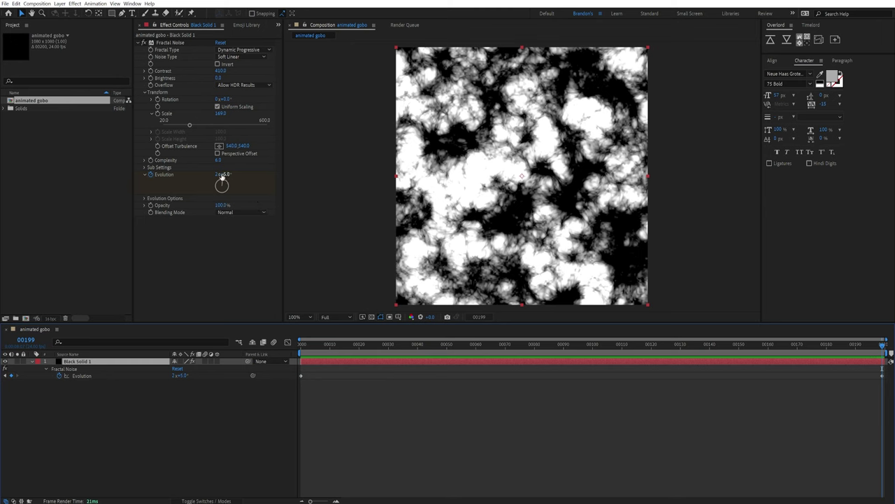
drag(222, 175, 308, 185)
drag(842, 348, 132, 346)
key(space)
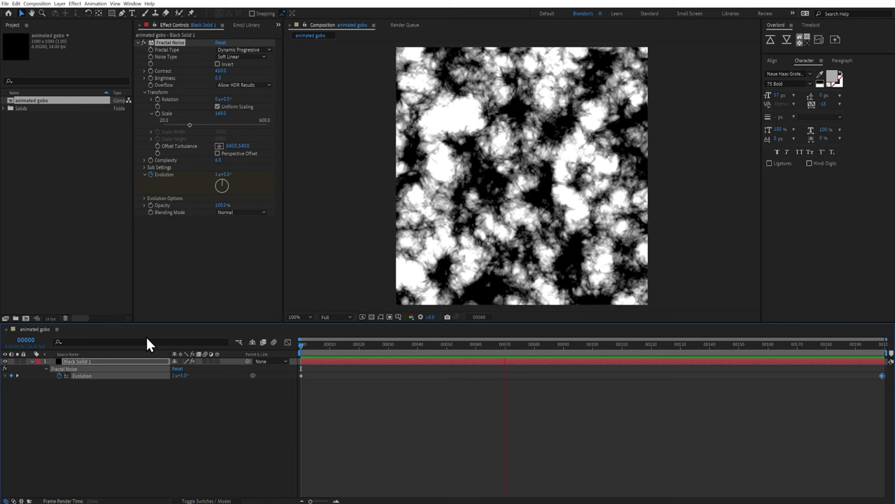
key(space)
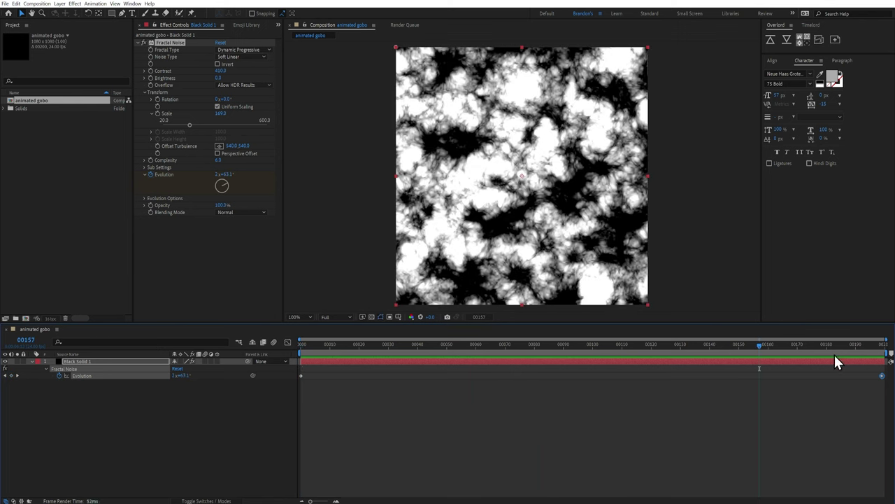
Step: Set the final Evolution keyframe to 2x+230° and preview the result
click(883, 347)
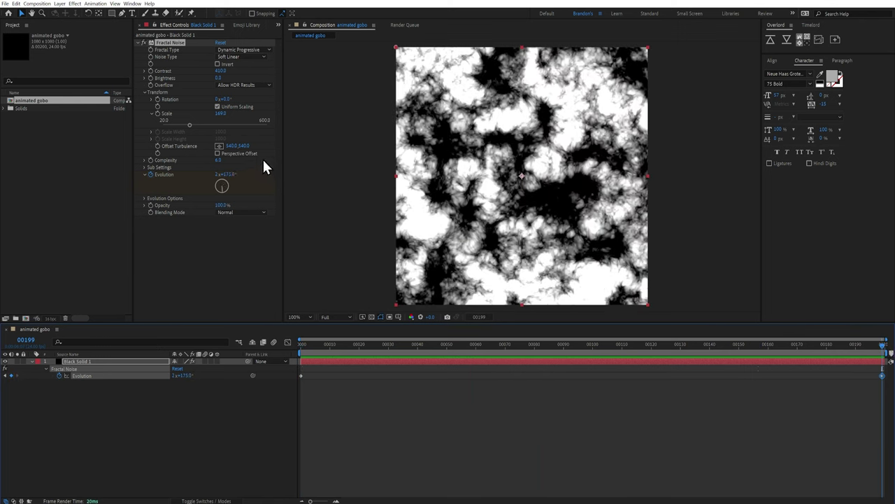
click(227, 175)
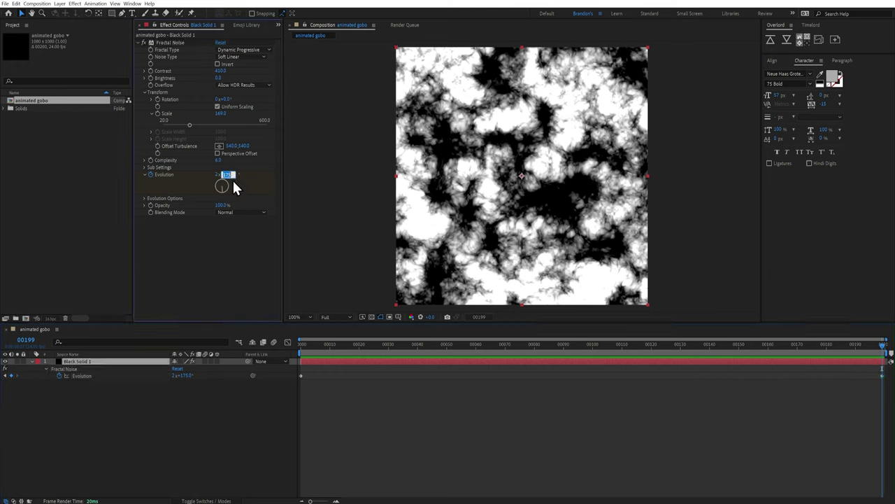
text(230)
key(Return)
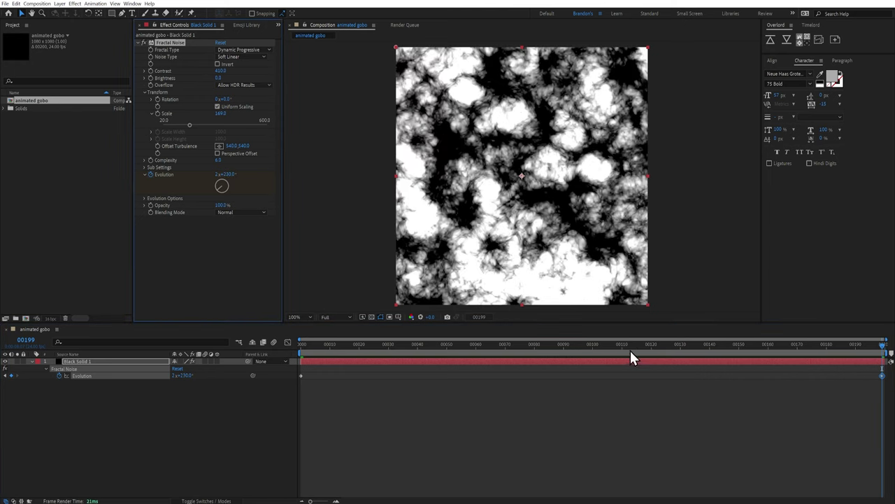
click(467, 342)
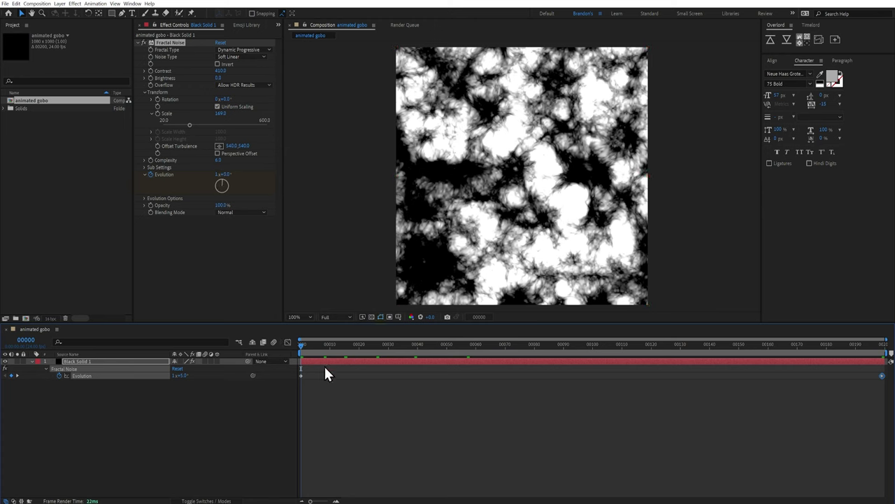
key(space)
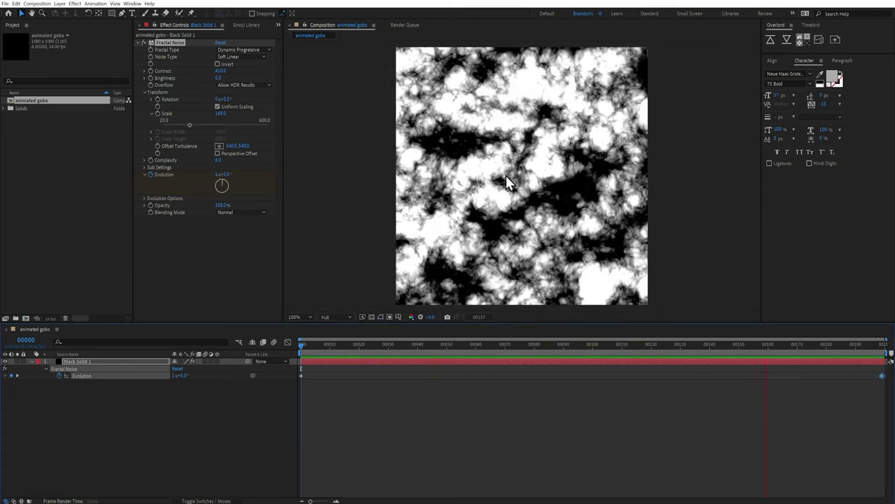
key(space)
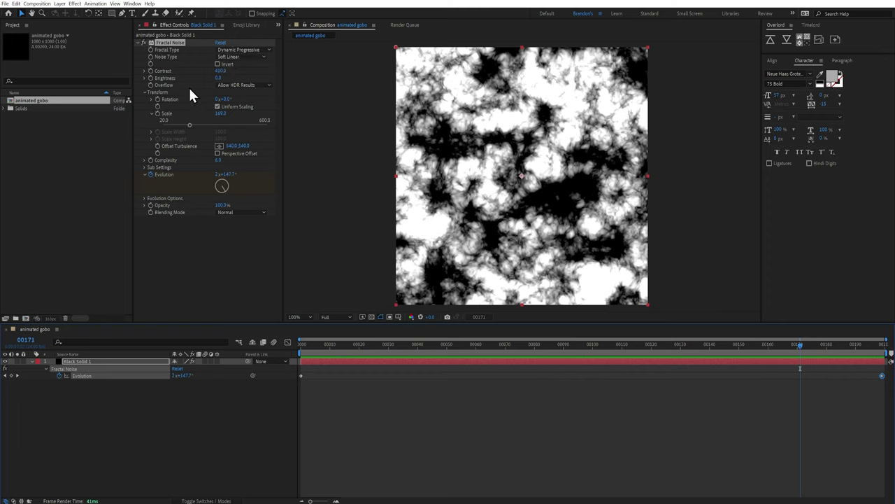
Step: Lower the noise Complexity to 3.5 and preview from the first frame
click(217, 106)
click(145, 161)
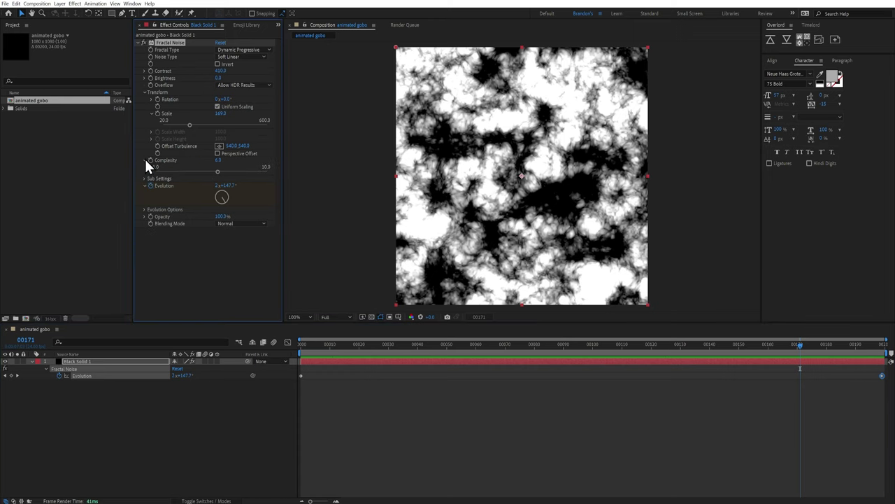
mouse_move(218, 175)
mouse_down()
mouse_move(252, 170)
mouse_move(138, 168)
mouse_move(212, 175)
mouse_move(202, 176)
mouse_up()
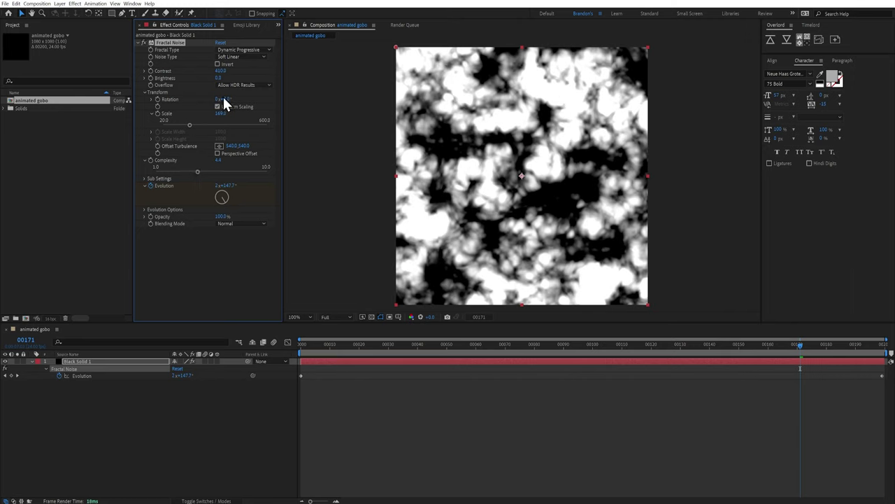
drag(198, 173, 187, 170)
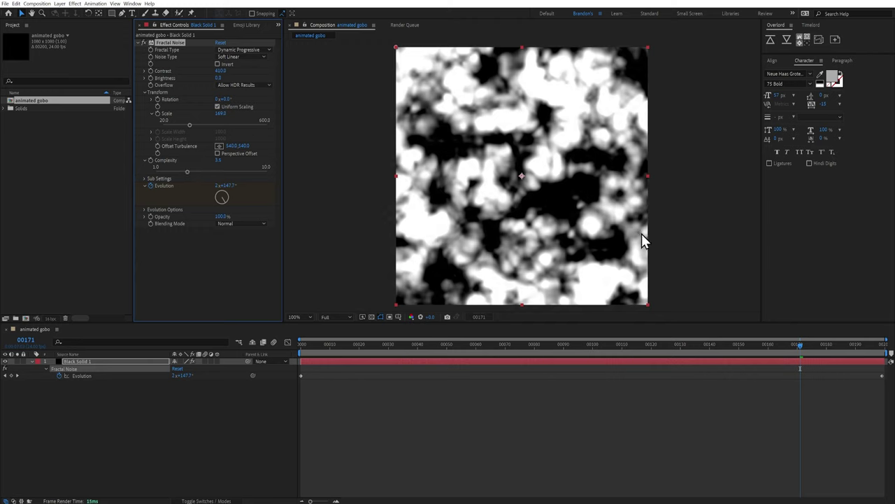
key(Home)
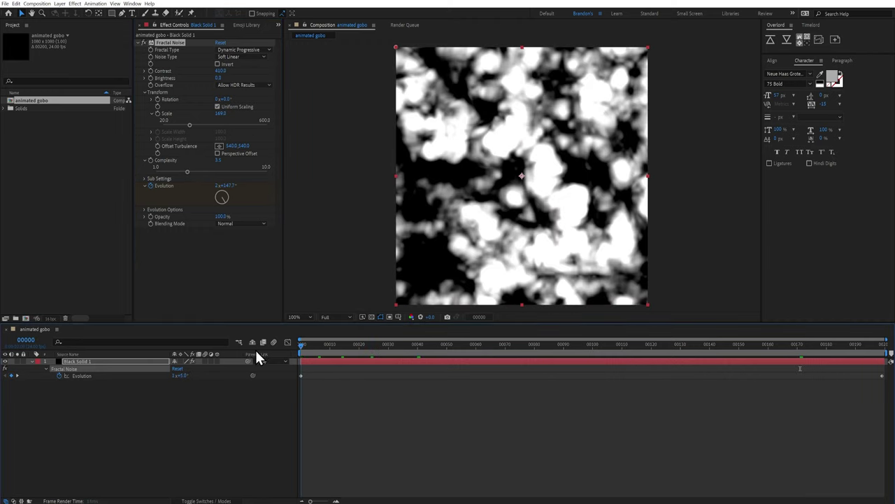
key(space)
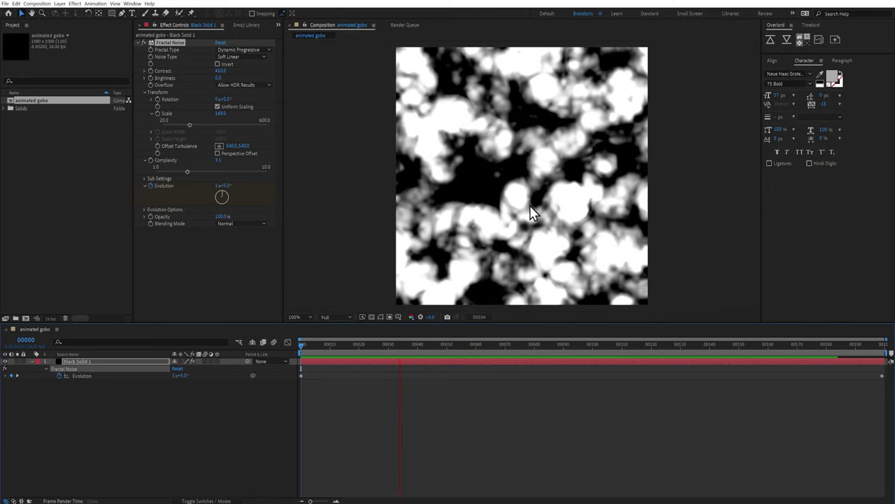
key(space)
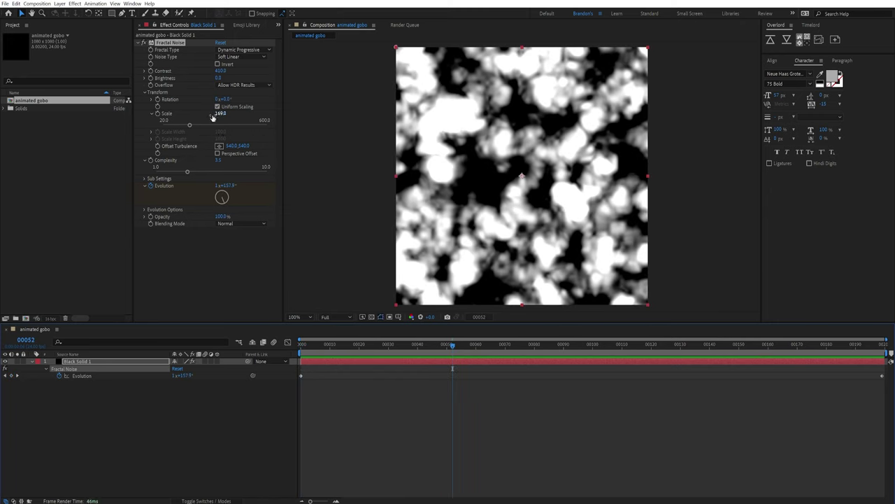
Step: Enlarge the noise Scale to 233.8 and scrub the timeline to check it
drag(193, 126, 201, 127)
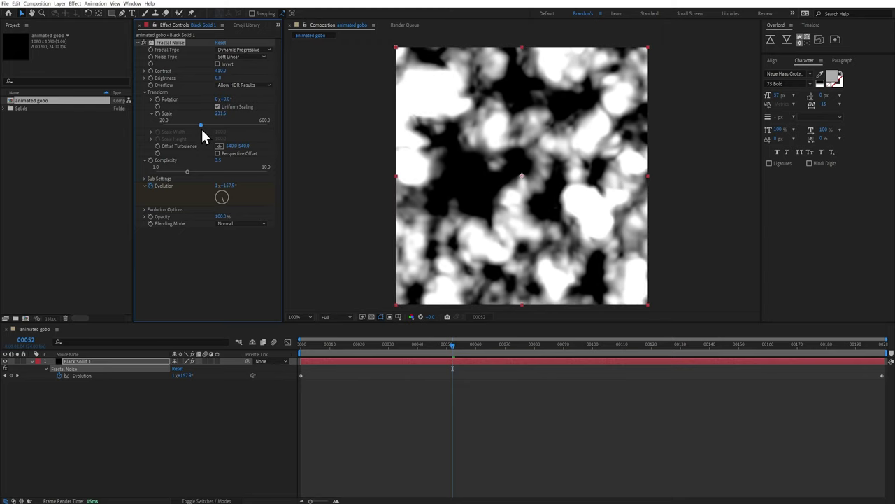
drag(201, 126, 201, 127)
drag(651, 345, 401, 347)
click(343, 294)
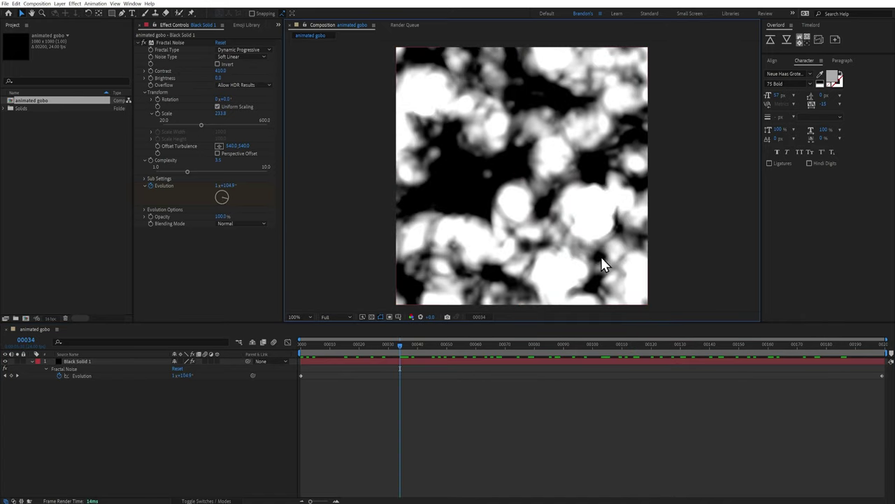
Step: Add the animated gobo comp to the Render Queue with PNG Sequence as the output format
click(4, 3)
mouse_move(21, 117)
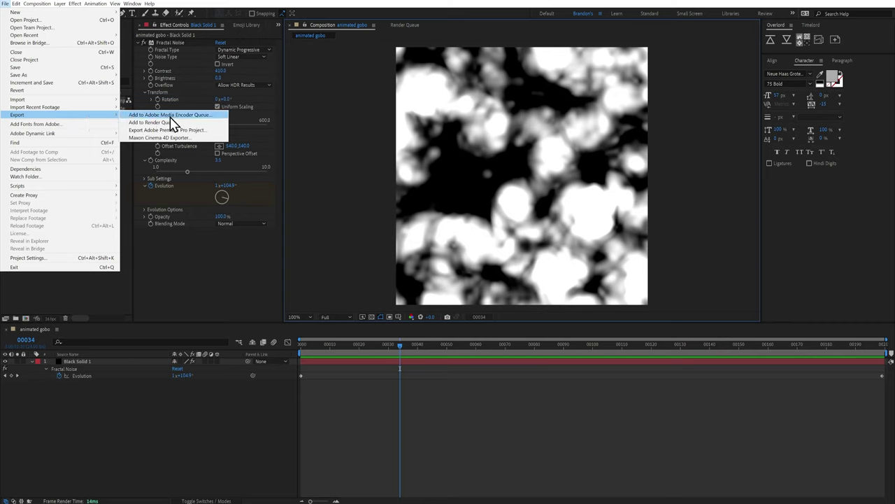
click(174, 123)
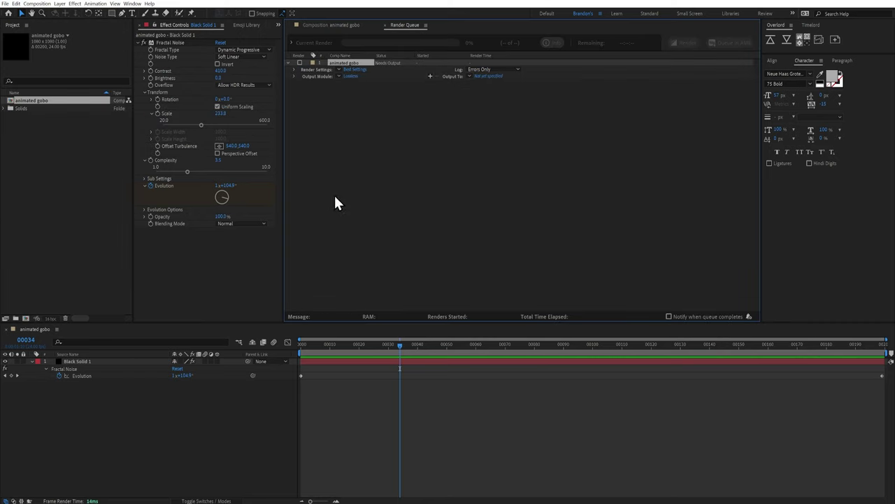
click(349, 76)
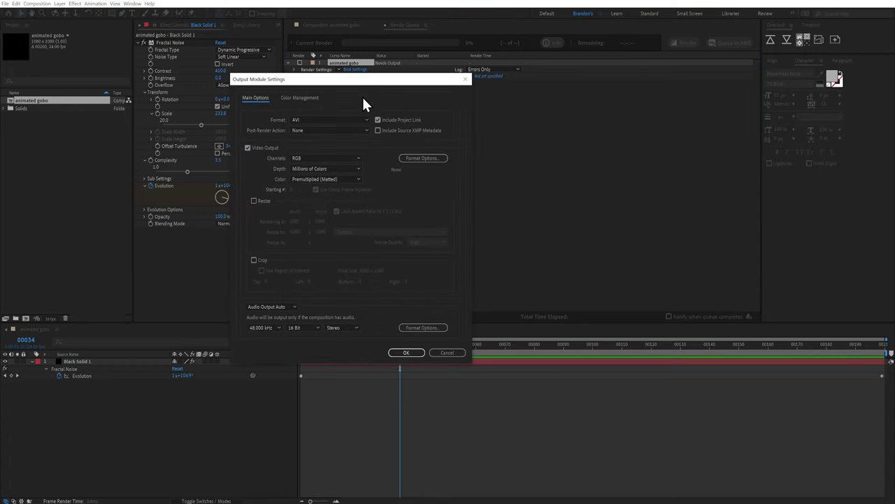
click(312, 119)
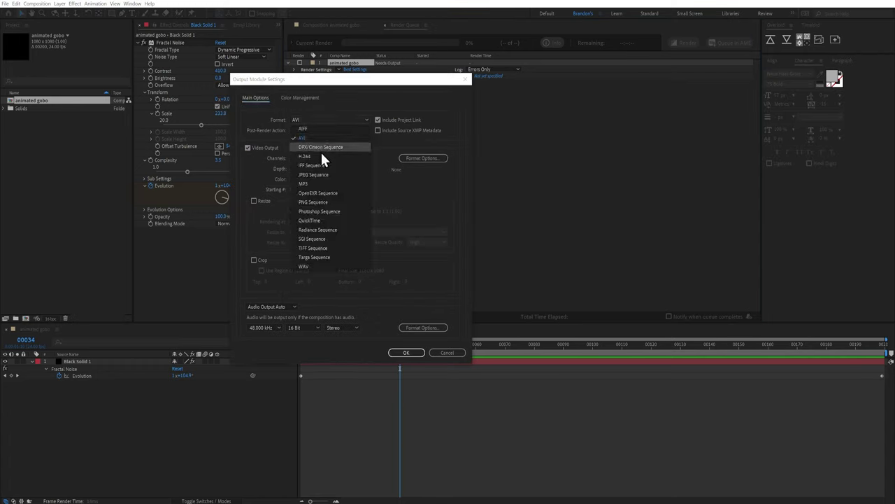
click(324, 202)
click(406, 352)
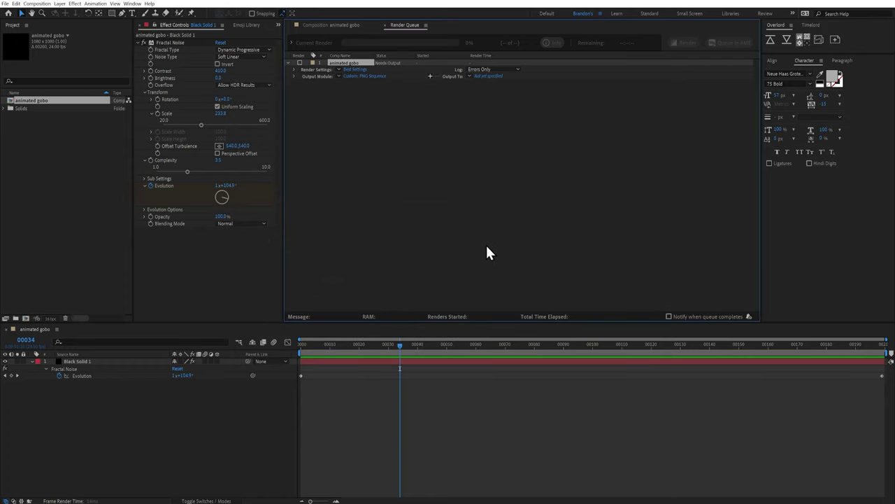
Step: Set the render output location to Desktop > Gobos > Animated Gobo
click(493, 76)
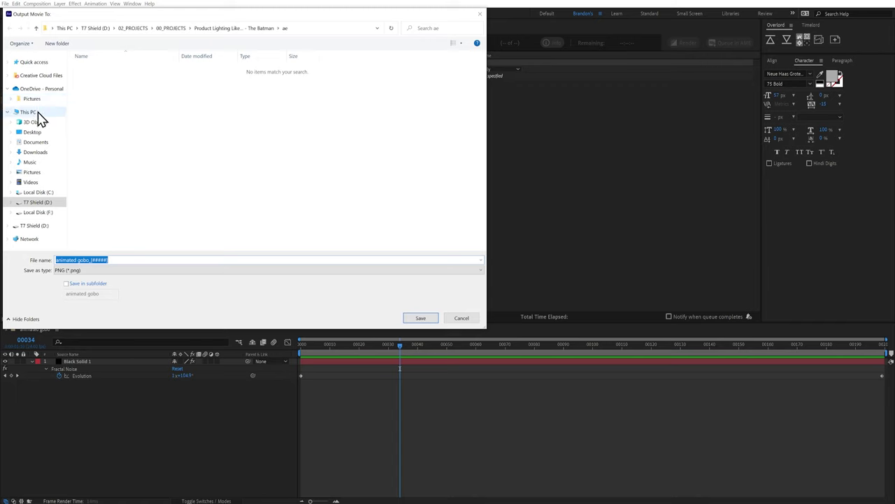
click(32, 131)
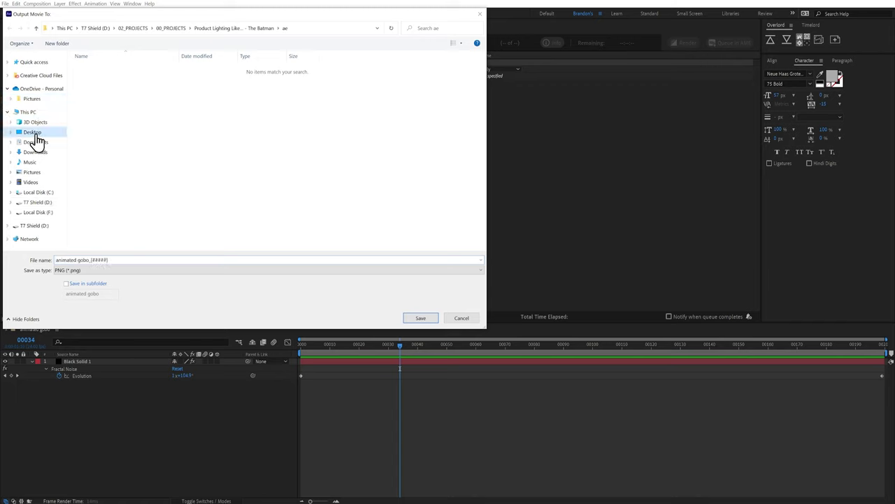
double_click(136, 74)
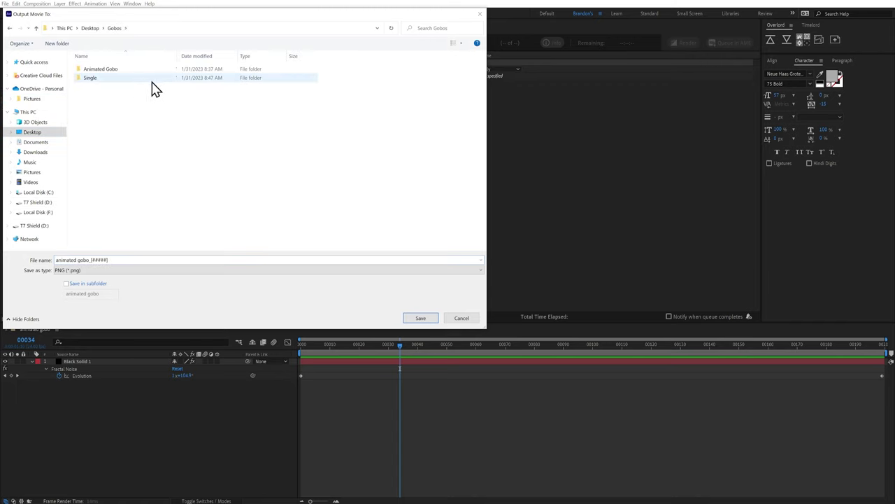
double_click(128, 70)
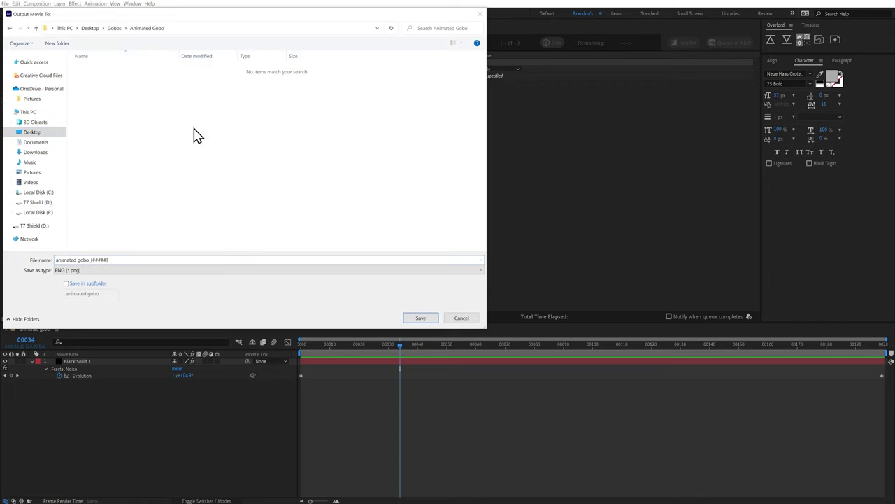
click(420, 318)
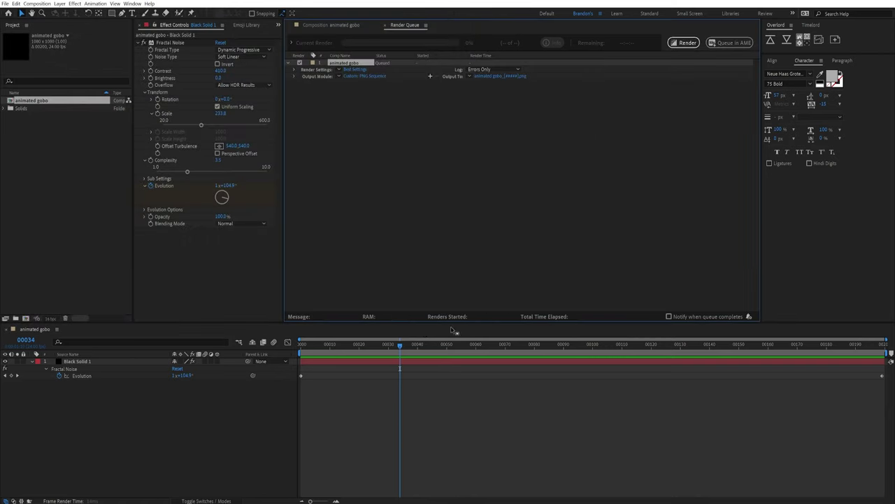
Step: Render the PNG sequence and scroll through the frames in the Animated Gobo folder
click(681, 46)
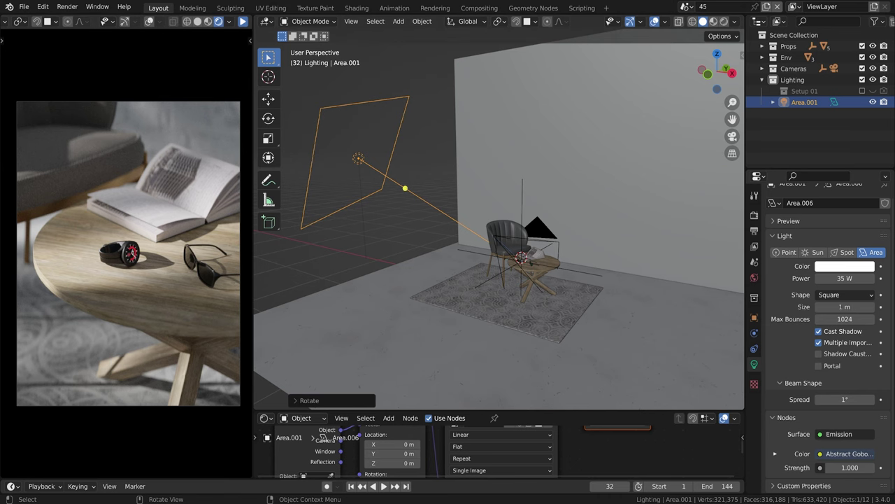
drag(0, 188, 413, 108)
scroll(448, 273, down, 10)
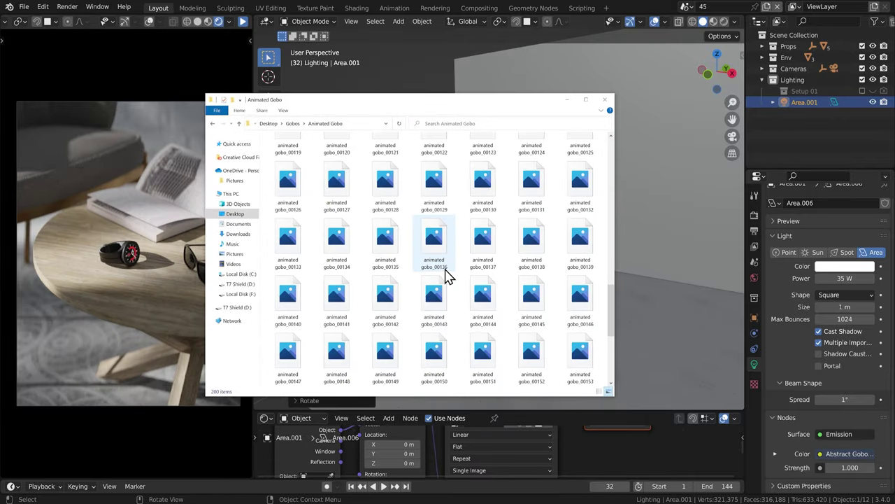
scroll(515, 259, down, 5)
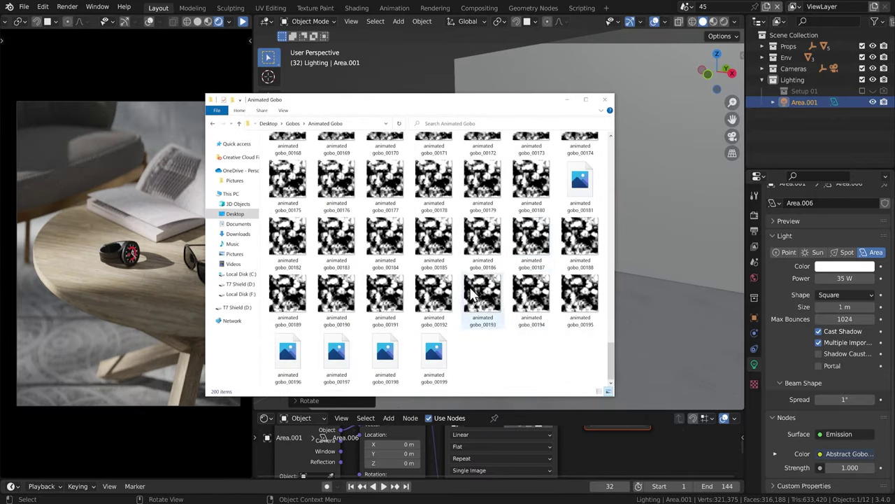
scroll(518, 308, up, 15)
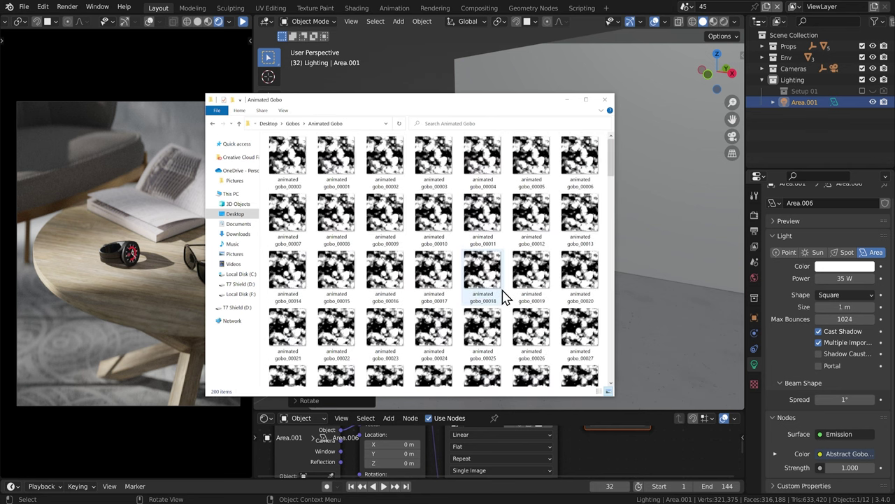
Step: Preview the first gobo frame, then return to Blender and select the area light
double_click(297, 167)
key(alt+F4)
click(535, 81)
click(359, 160)
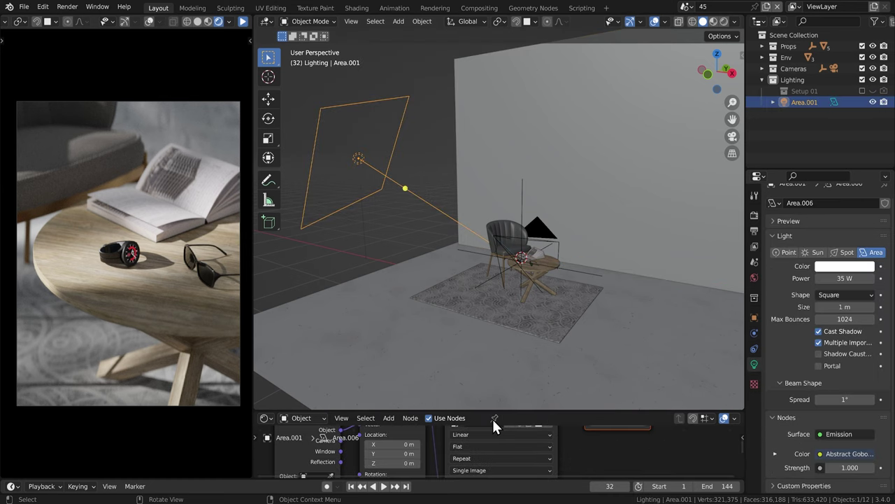
Step: Load all PNG frames from Gobos > Animated Gobo into the Image Texture node as a sequence
drag(491, 412, 492, 212)
middle_drag(545, 346, 501, 324)
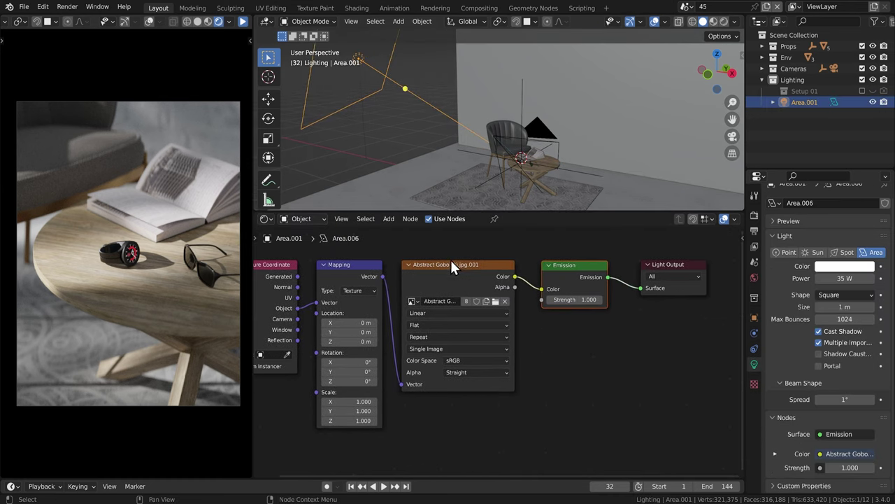
click(496, 303)
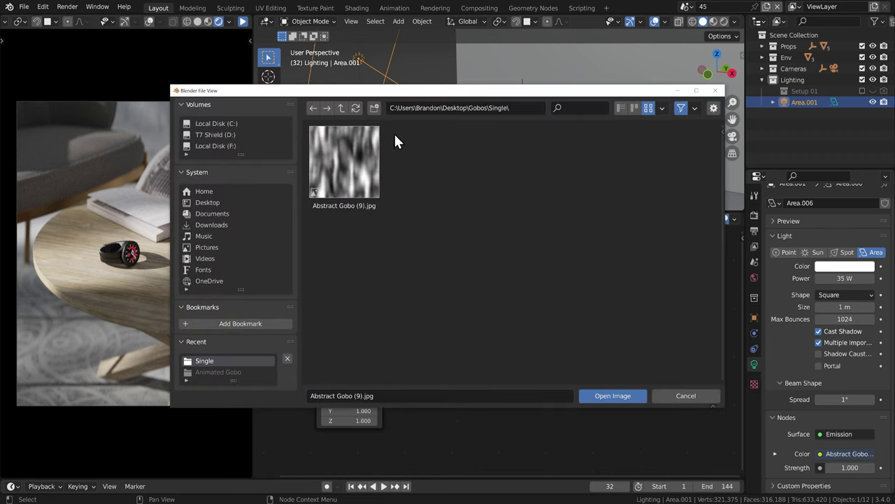
click(342, 108)
double_click(335, 159)
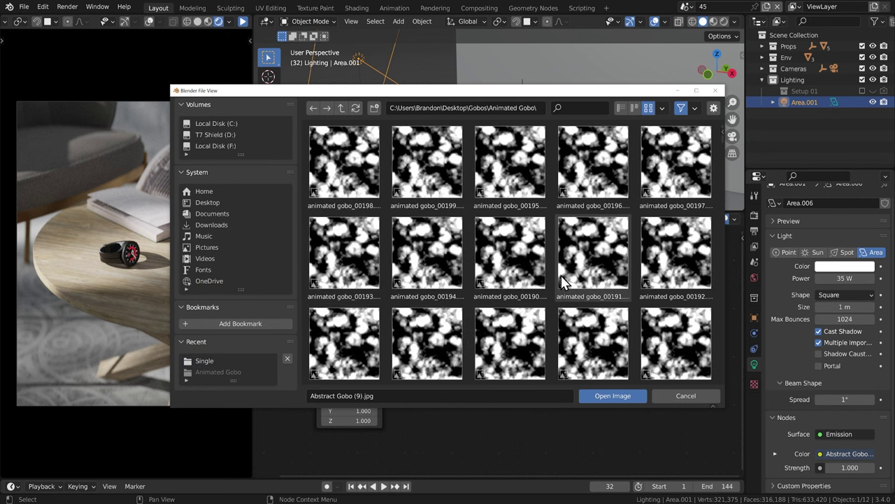
click(714, 109)
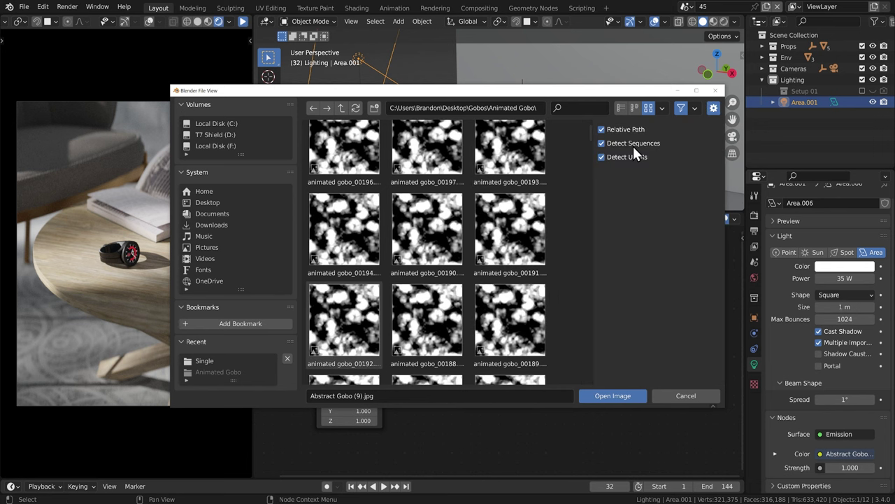
click(713, 108)
key(a)
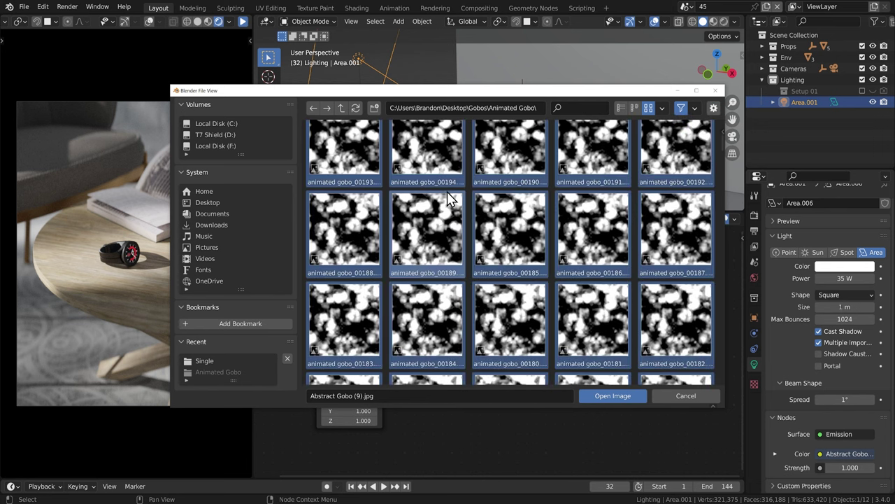
click(607, 396)
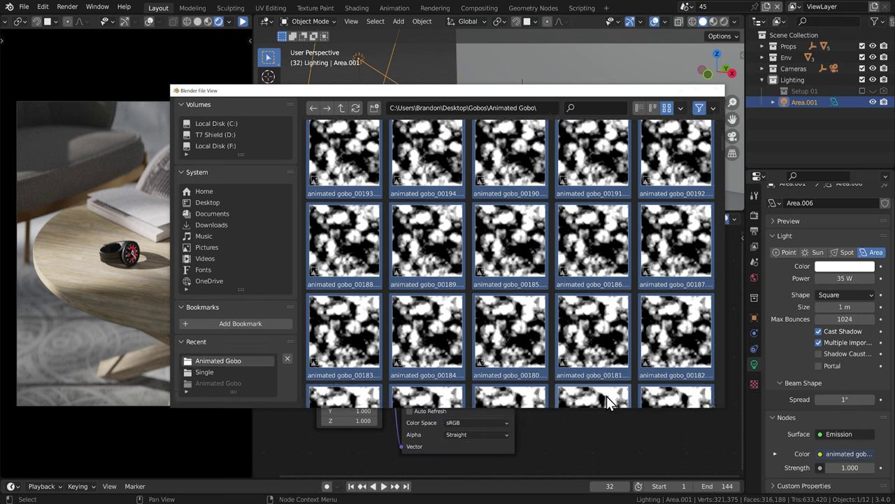
middle_drag(510, 409, 536, 396)
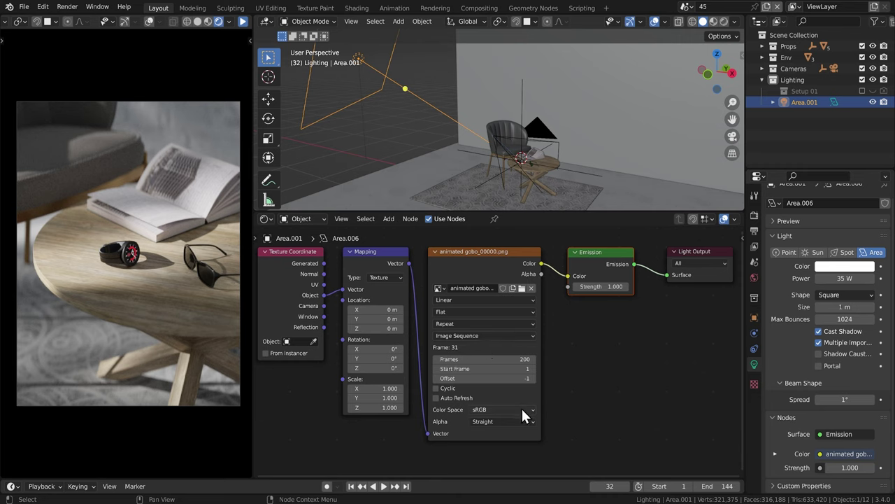
Step: Enable Auto Refresh on the Image Texture node and start the rendered viewport preview
click(447, 397)
middle_drag(602, 341, 614, 352)
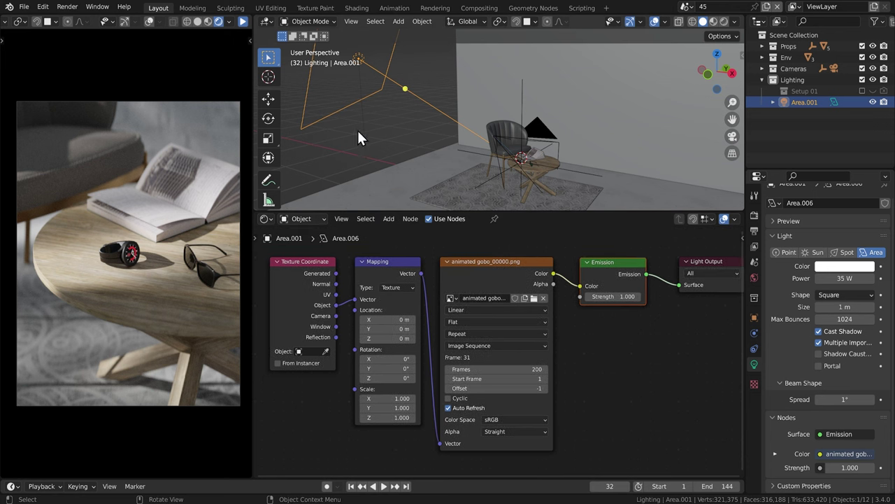
click(242, 21)
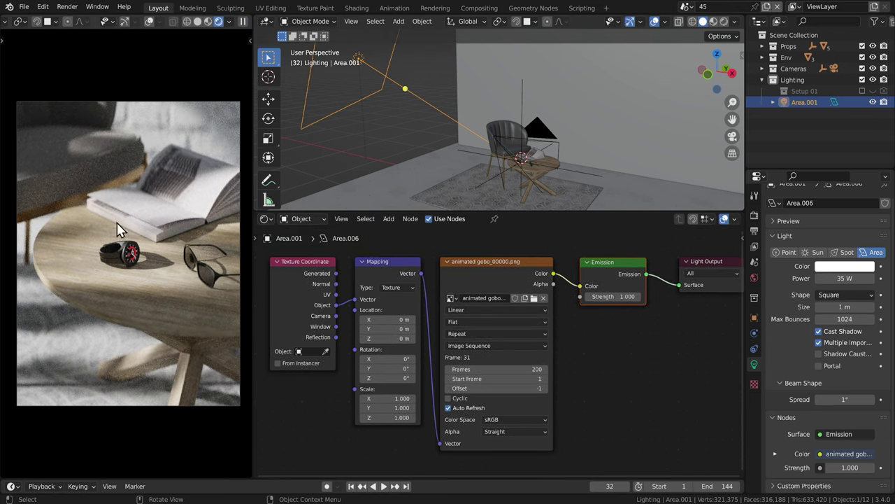
Step: Play the animation and watch the moving gobo across the wall, chair and table
middle_drag(183, 257, 201, 312)
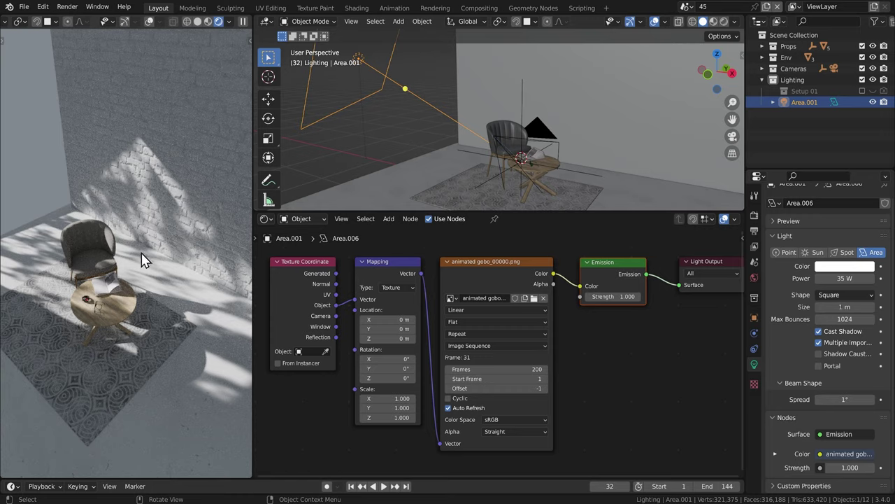
middle_drag(146, 308, 292, 312)
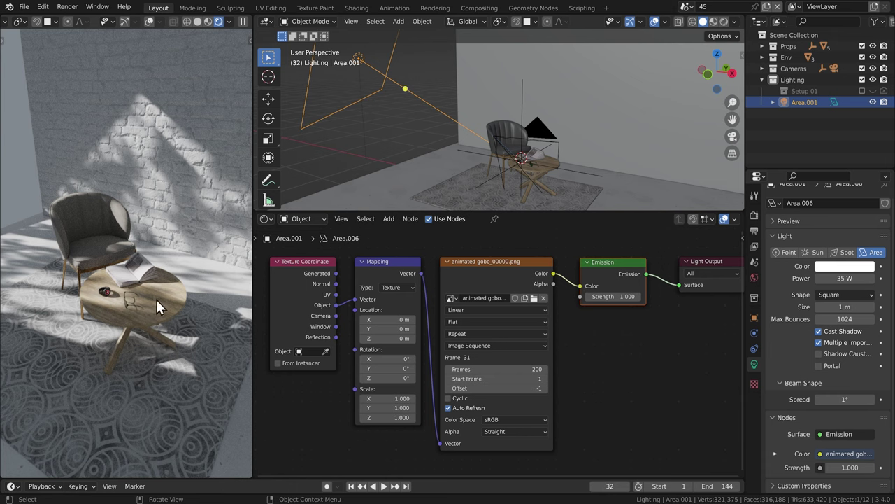
key(space)
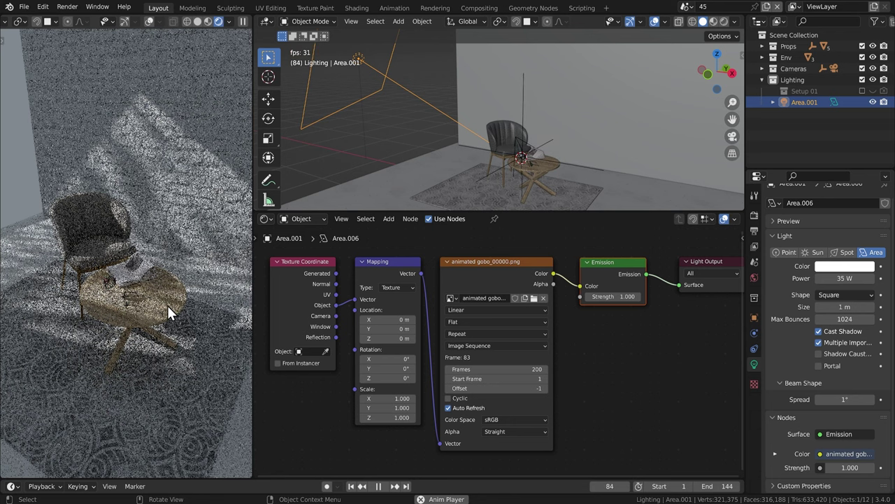
key(space)
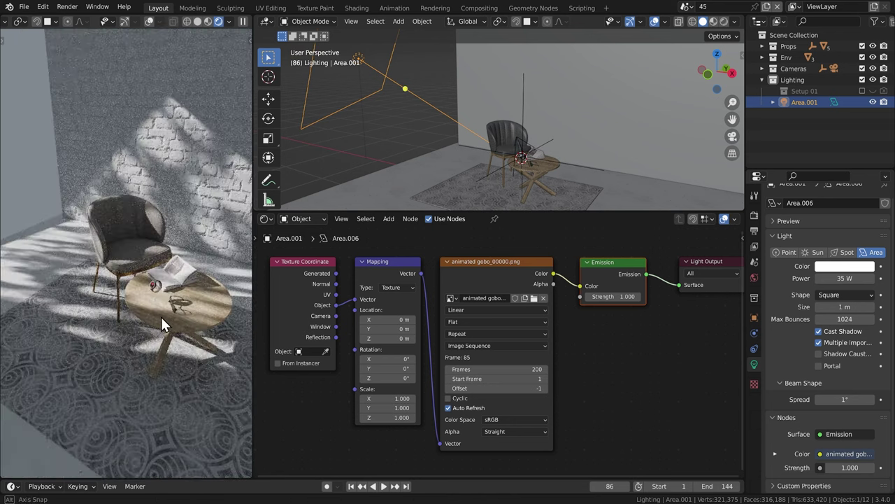
mouse_move(165, 315)
middle_down()
mouse_move(202, 303)
mouse_move(113, 291)
mouse_move(173, 280)
mouse_move(188, 251)
mouse_move(157, 301)
middle_up()
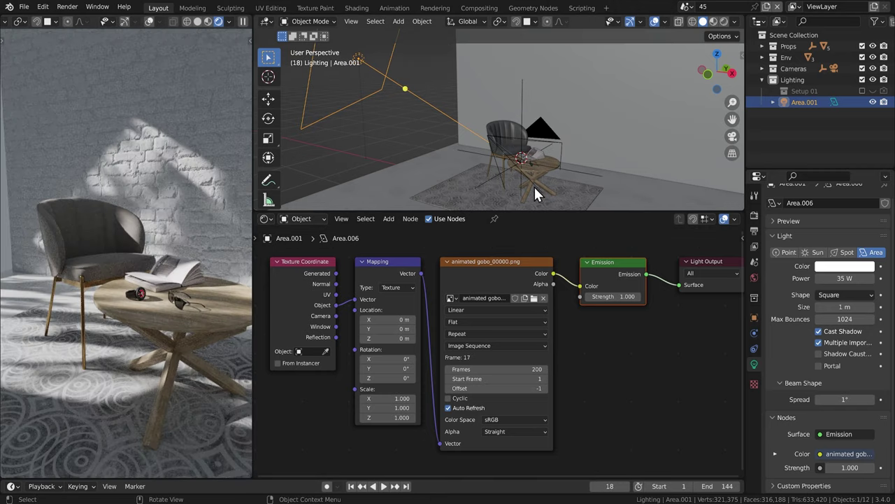
drag(551, 212, 553, 391)
scroll(529, 273, down, 4)
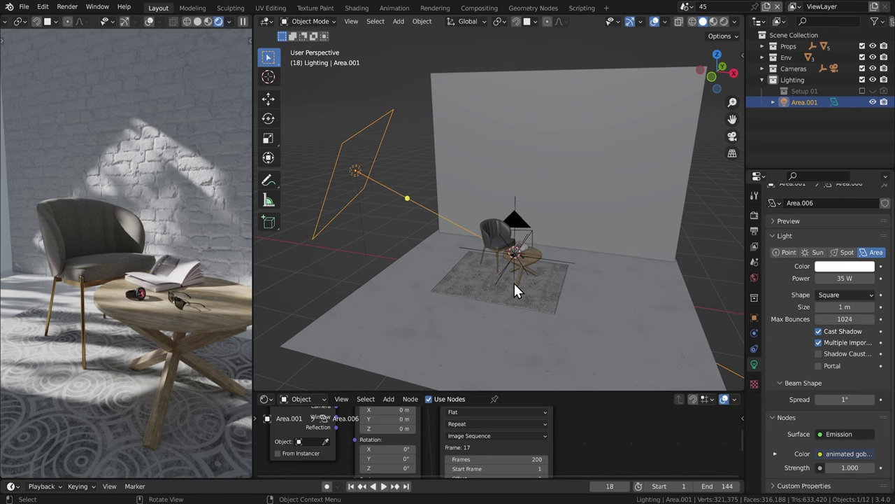
middle_drag(506, 290, 547, 272)
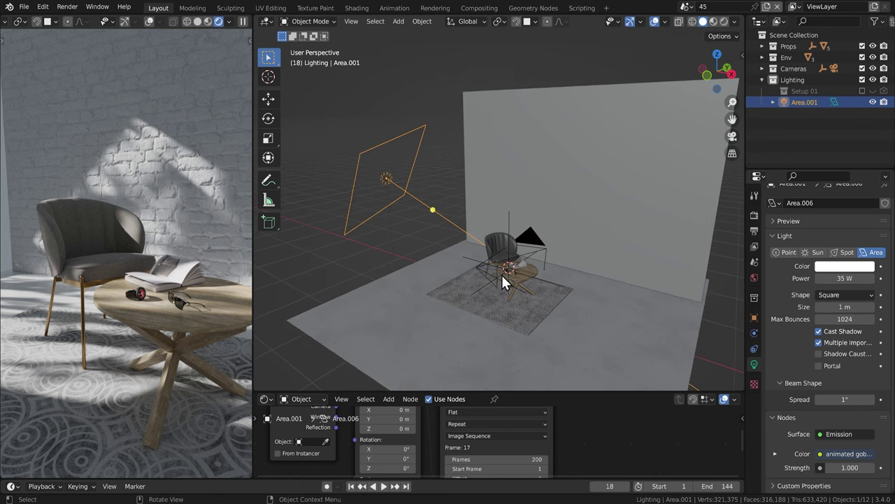